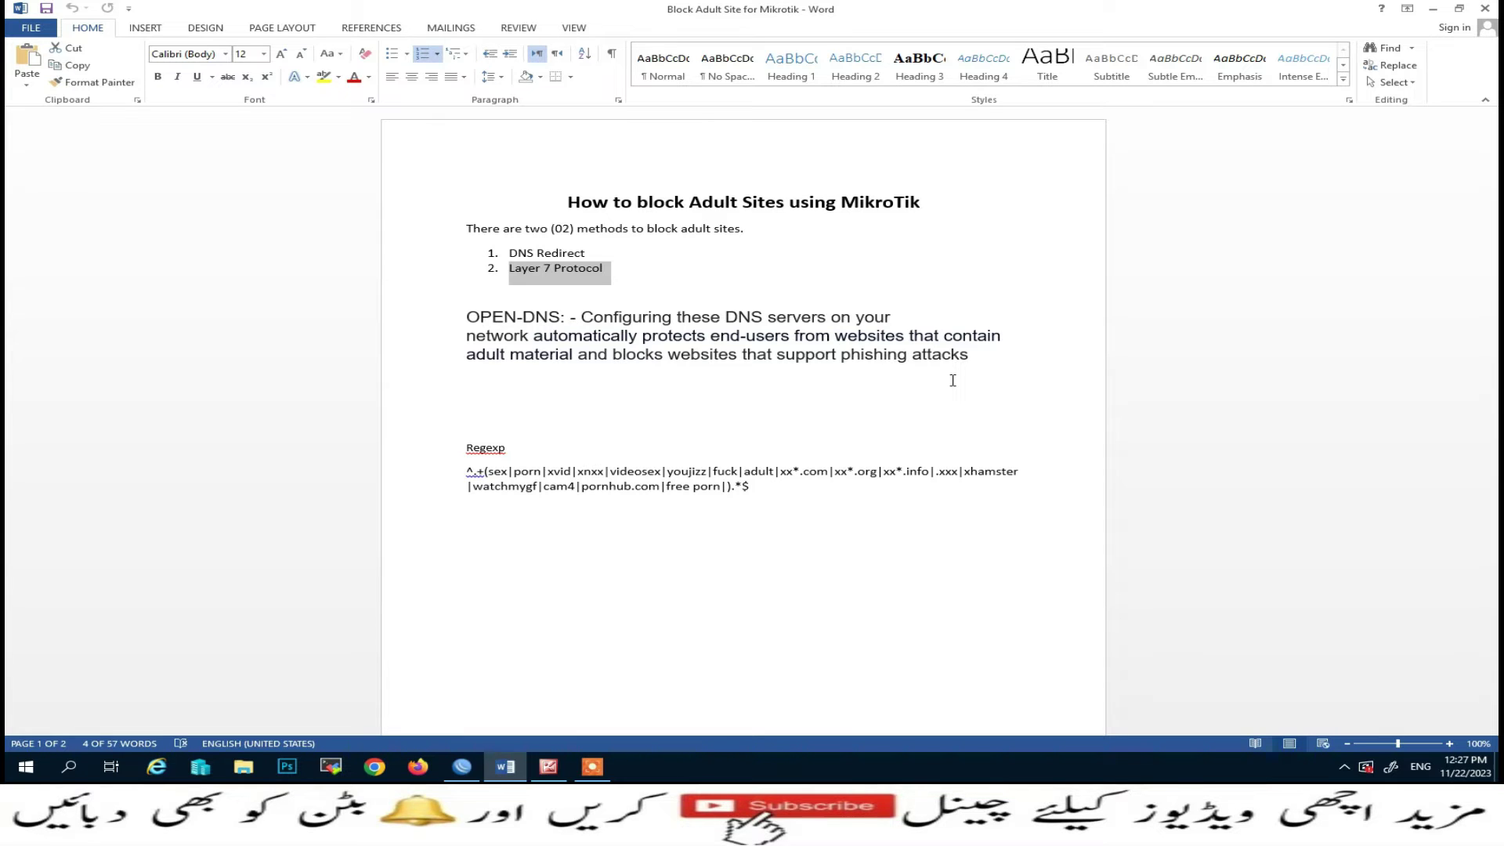
- Switch to WinBox and inspect the WAN interface ether1 and the LAN interface ether5 in the interface list
{"action": "left_click", "coordinate": [700, 282]}
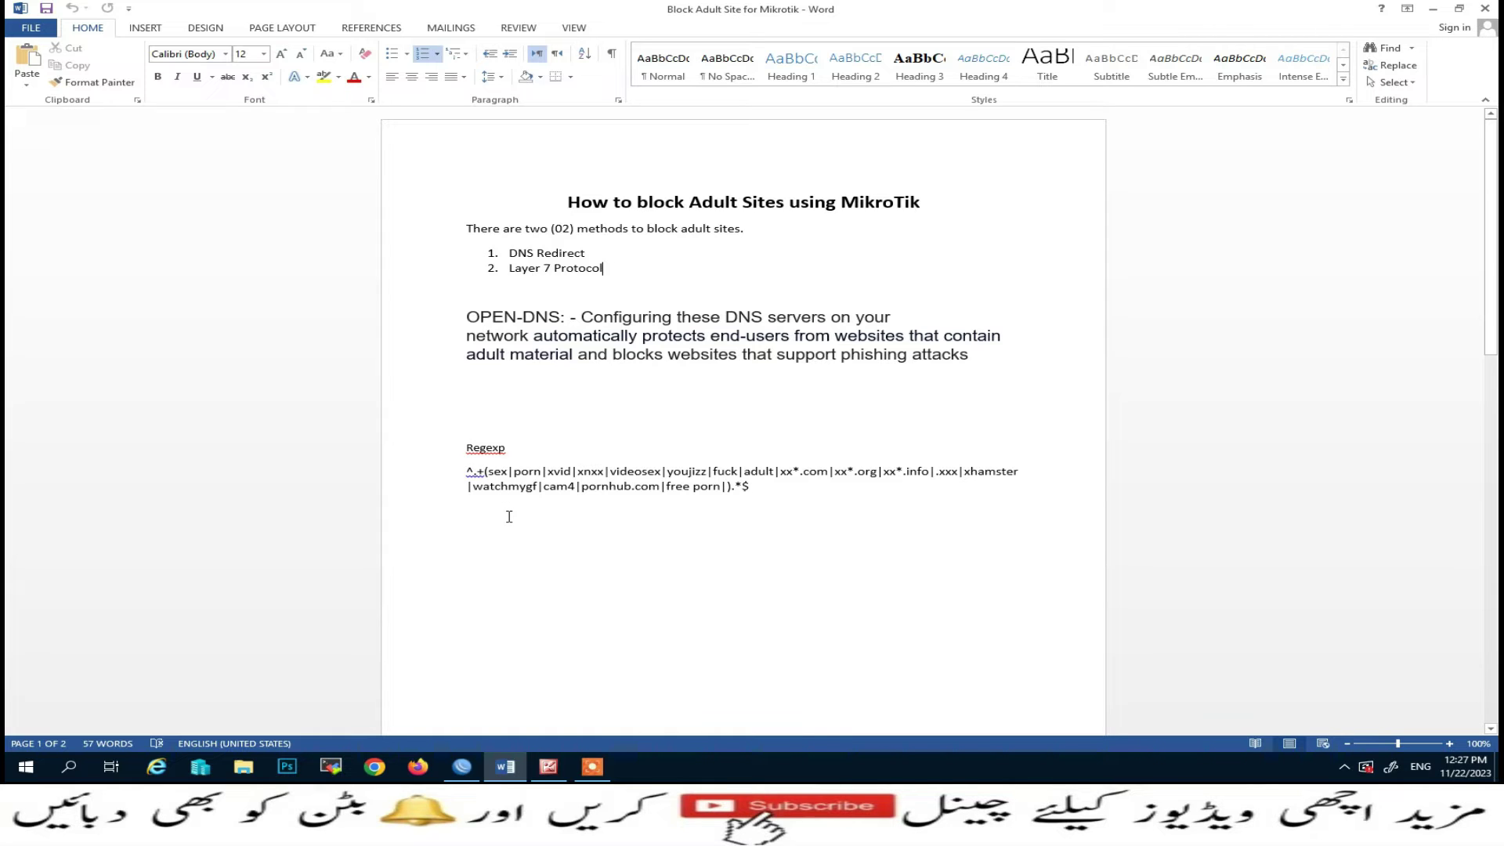
{"action": "left_click", "coordinate": [461, 769]}
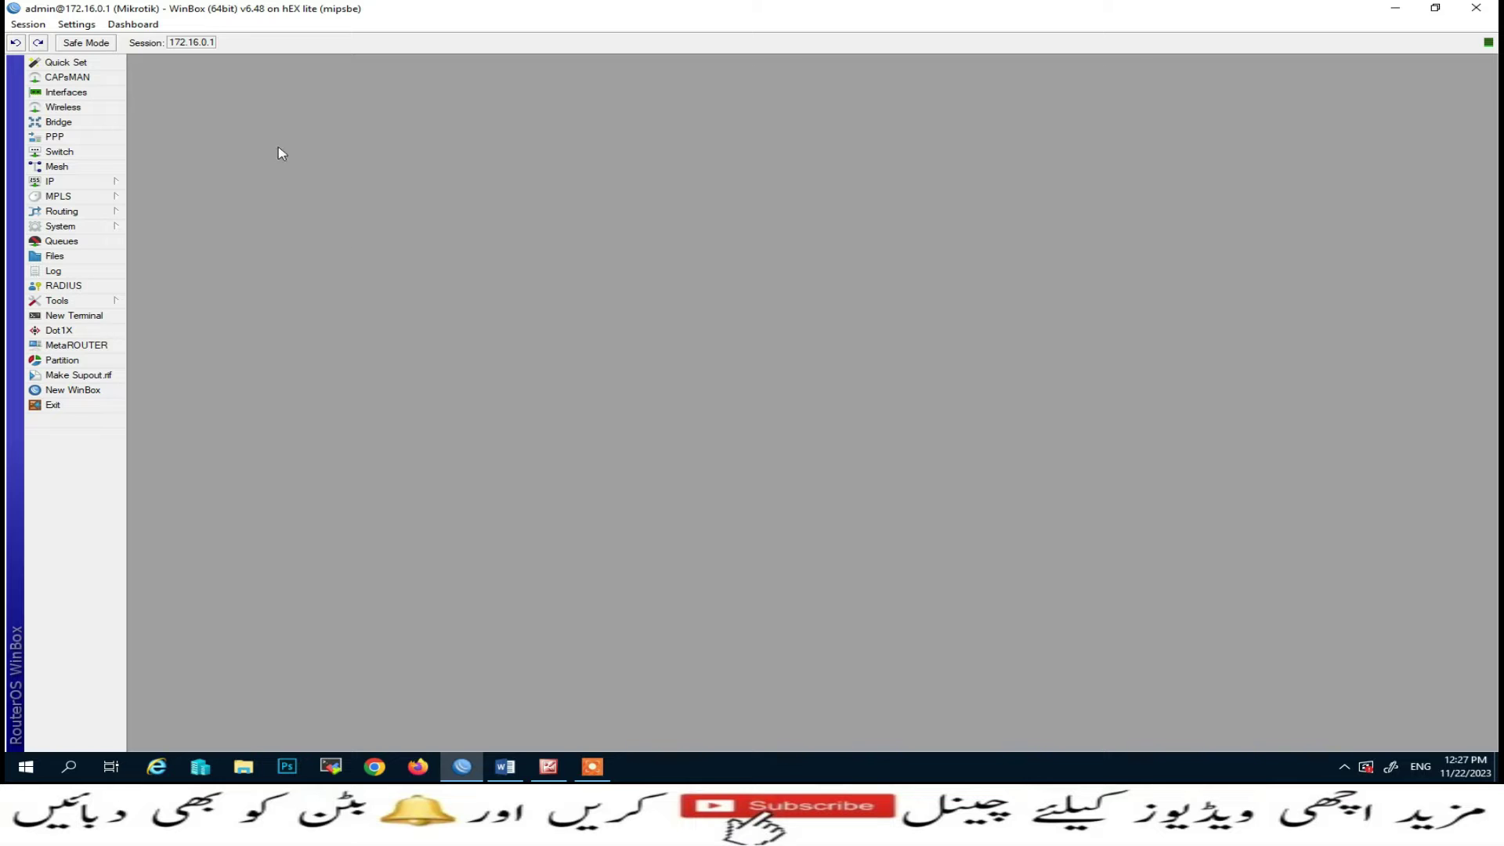
{"action": "left_click", "coordinate": [66, 92]}
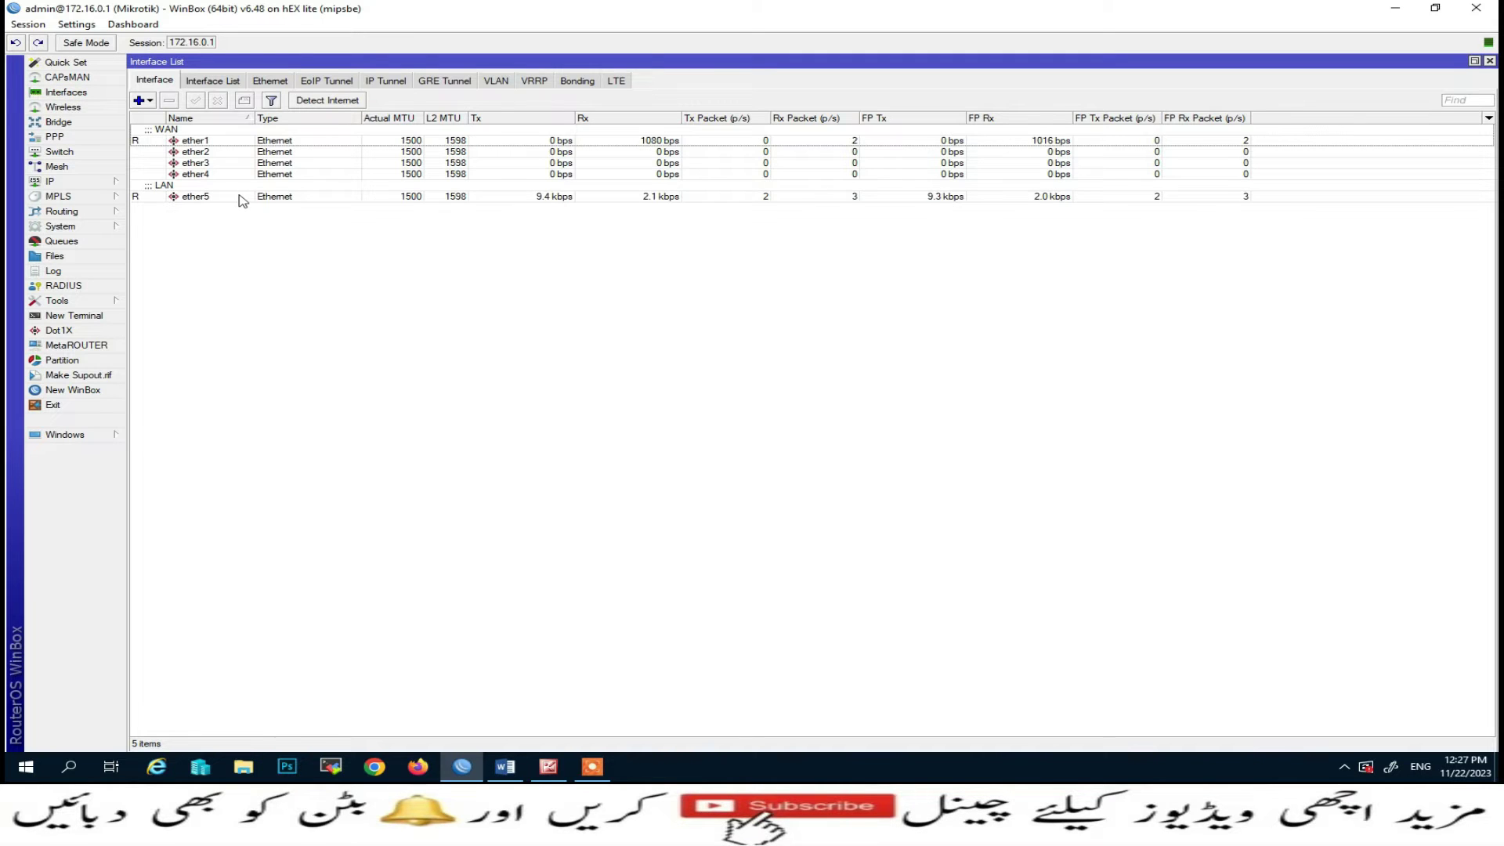
{"action": "left_click", "coordinate": [201, 142]}
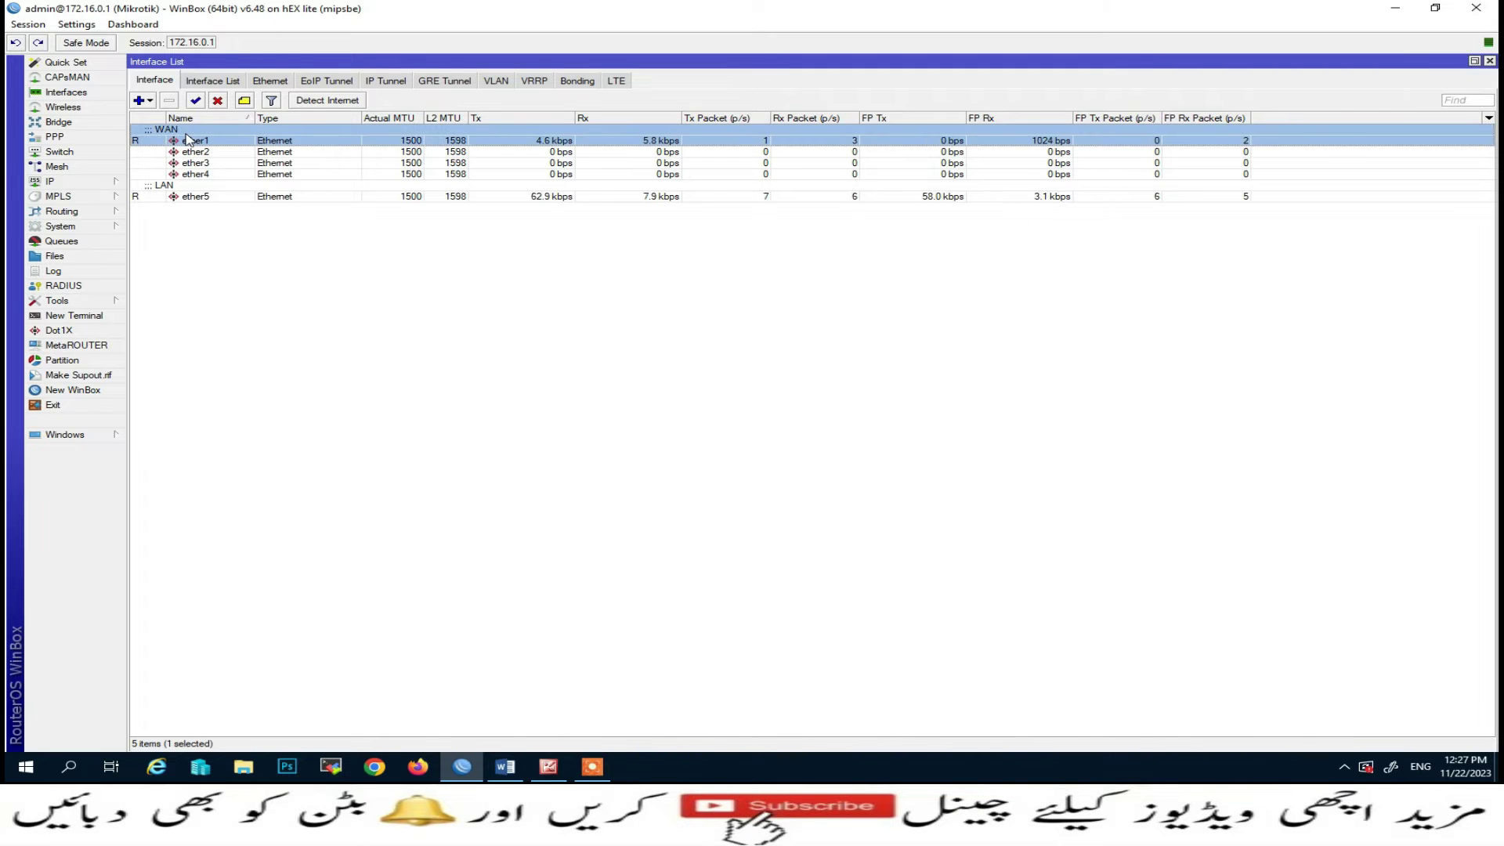
{"action": "left_click", "coordinate": [205, 198]}
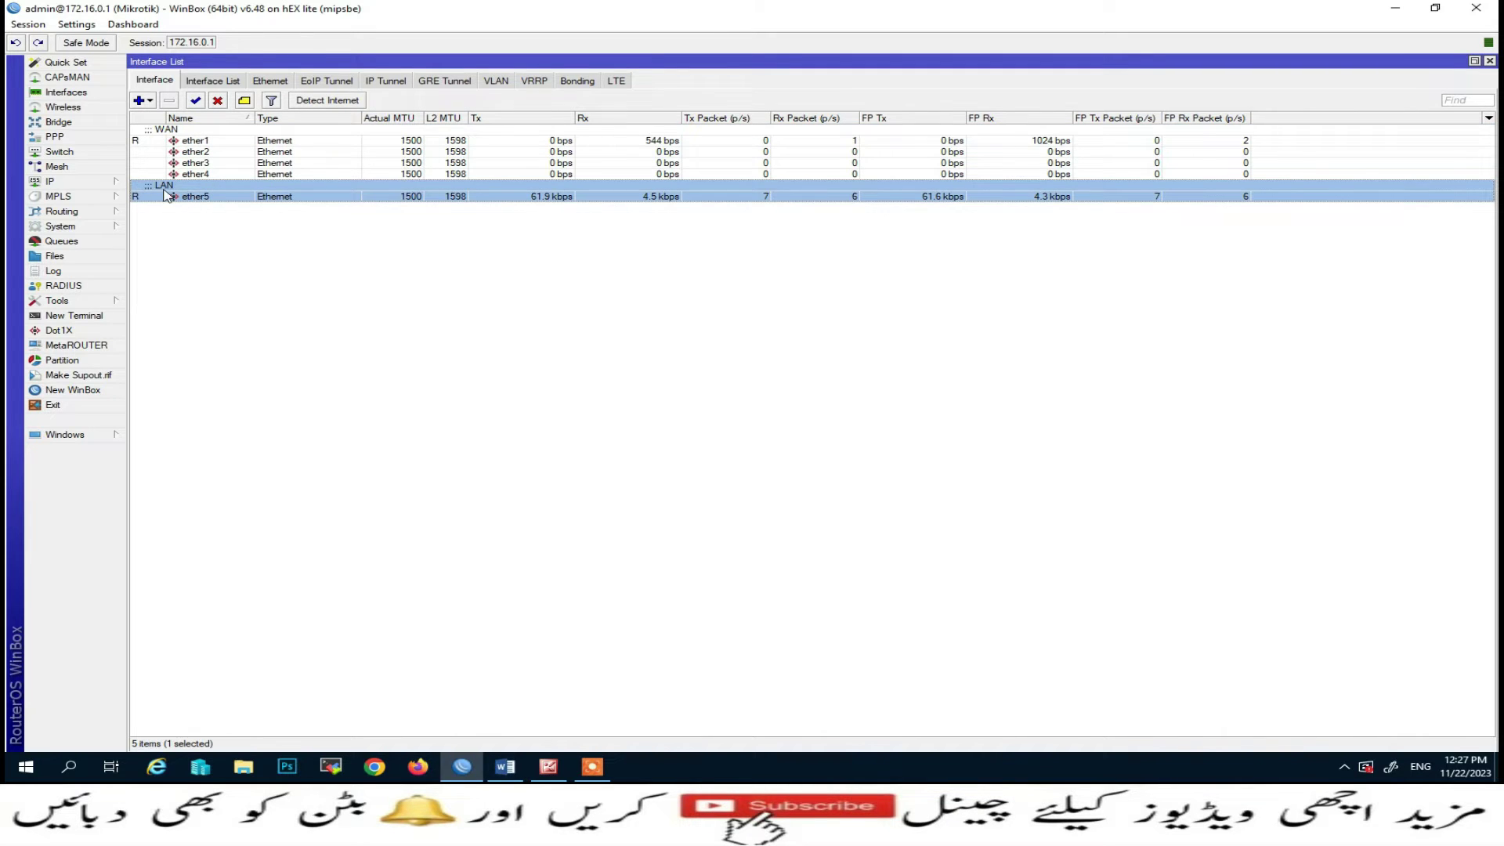
- Review the IP addresses assigned to ether1 and ether5, and close the address and interface lists
{"action": "left_click", "coordinate": [94, 182]}
{"action": "left_click", "coordinate": [178, 220]}
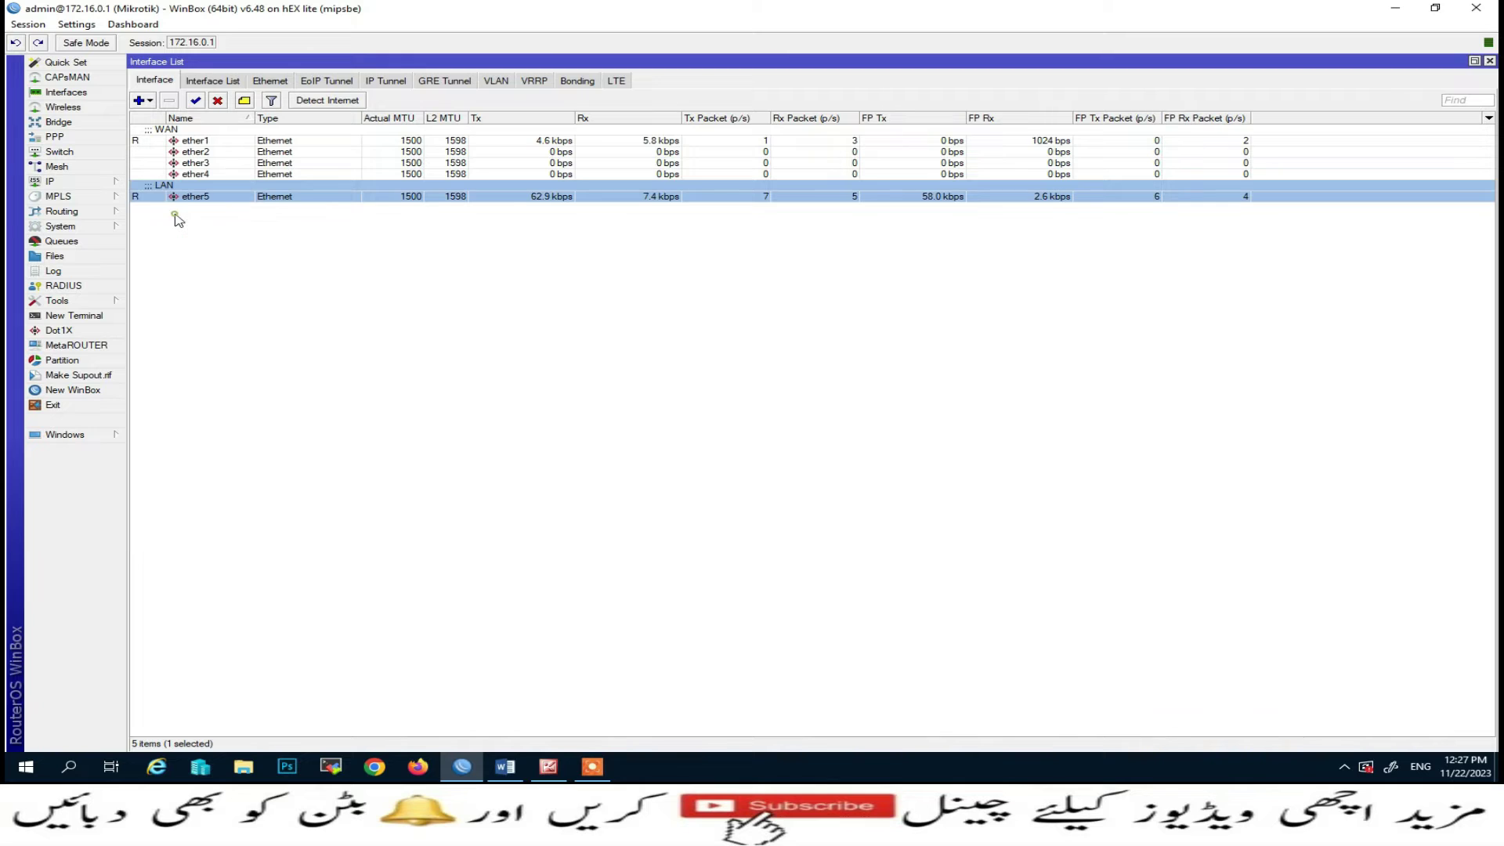
{"action": "left_click", "coordinate": [417, 209]}
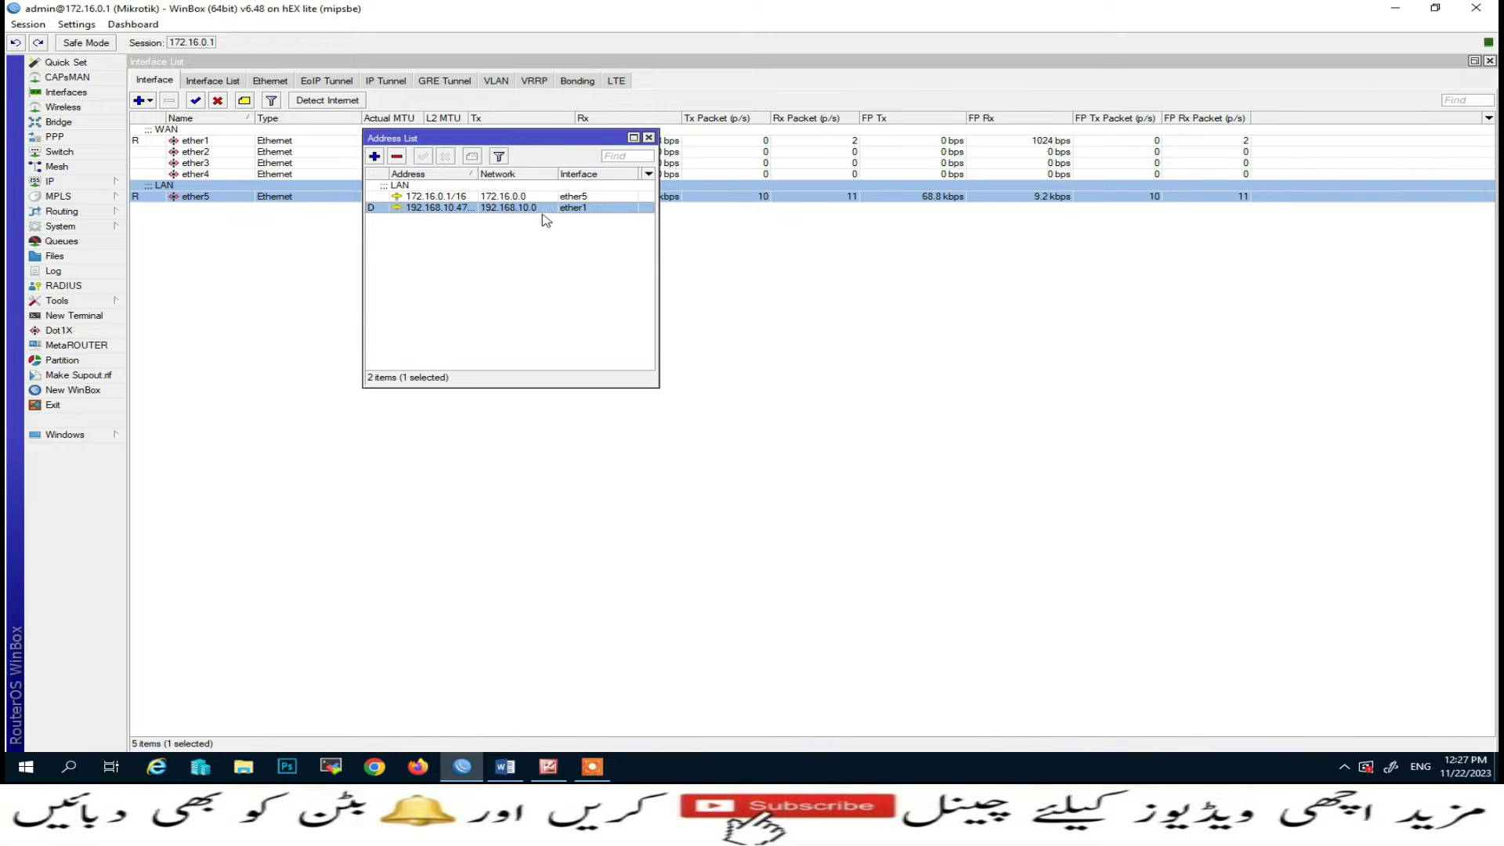
{"action": "left_click", "coordinate": [460, 197]}
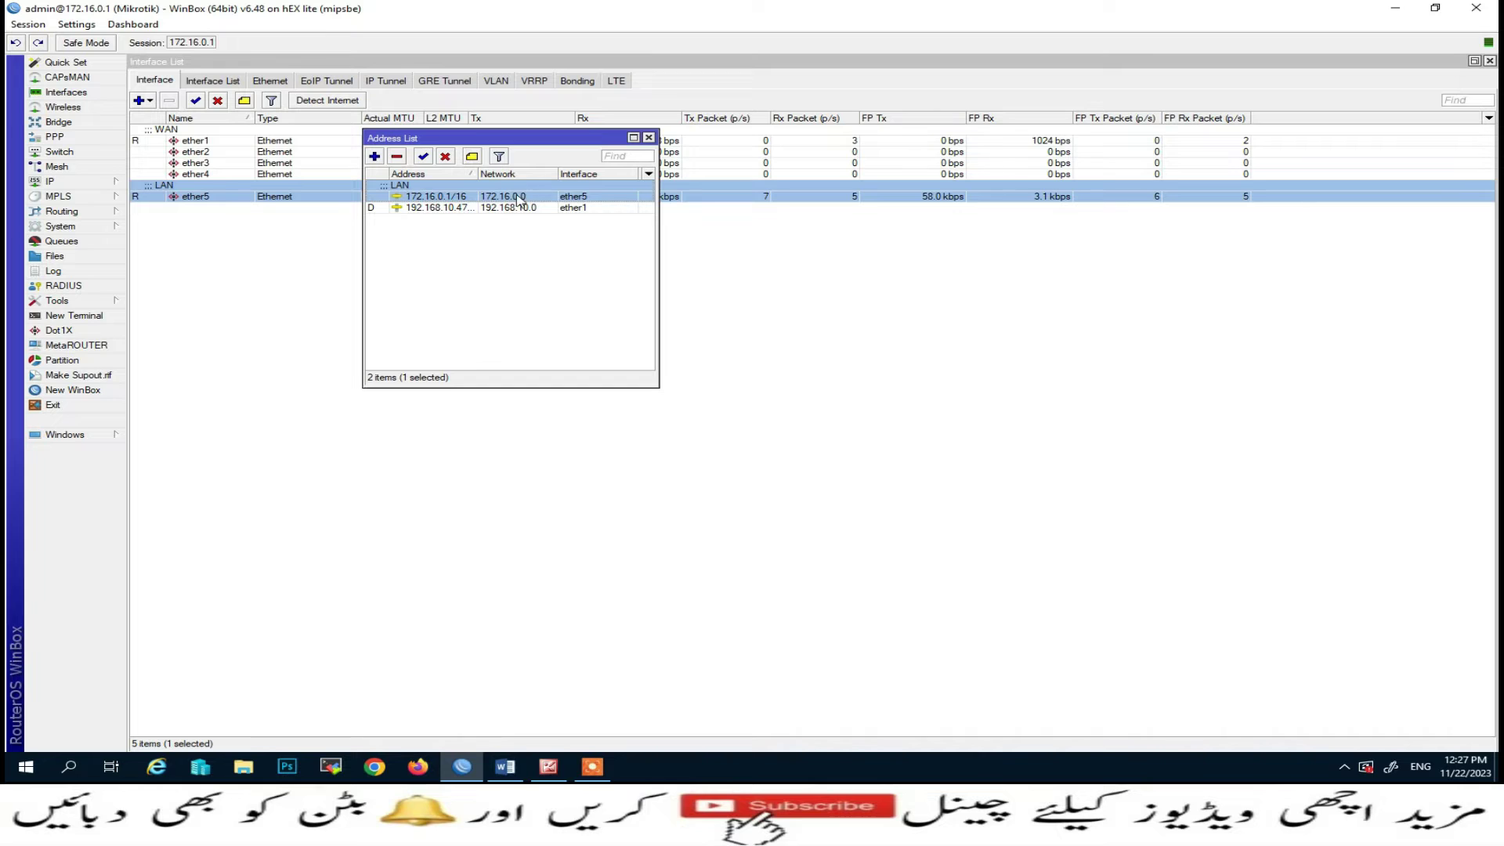
{"action": "left_click", "coordinate": [648, 138]}
{"action": "left_click", "coordinate": [1490, 61]}
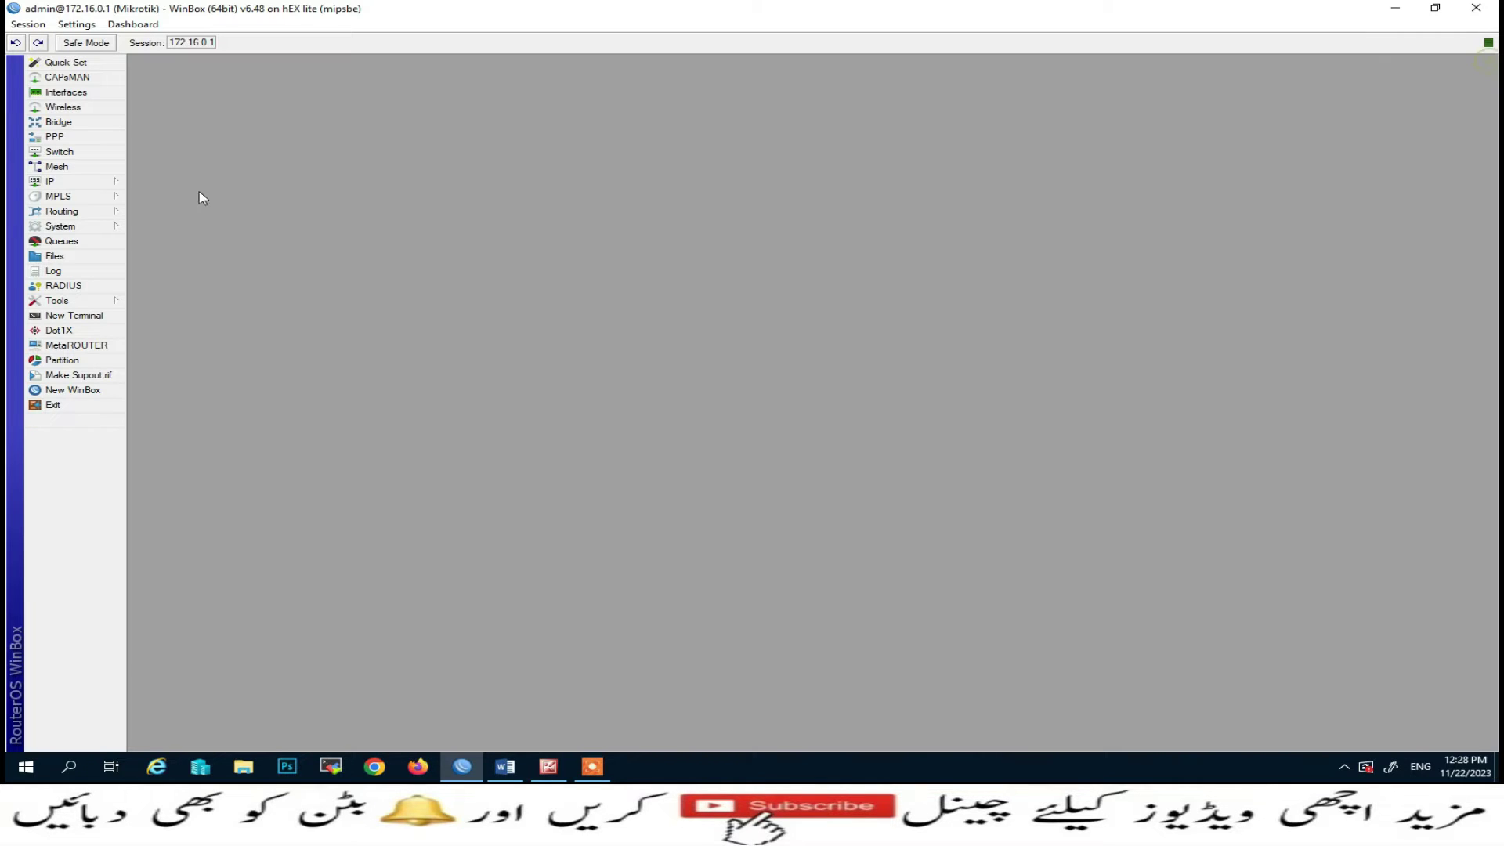
- Open the IP firewall and look through its NAT, Mangle, Raw, Service Ports, Connections, Address Lists and Layer7 Protocols sections
{"action": "left_click", "coordinate": [110, 182]}
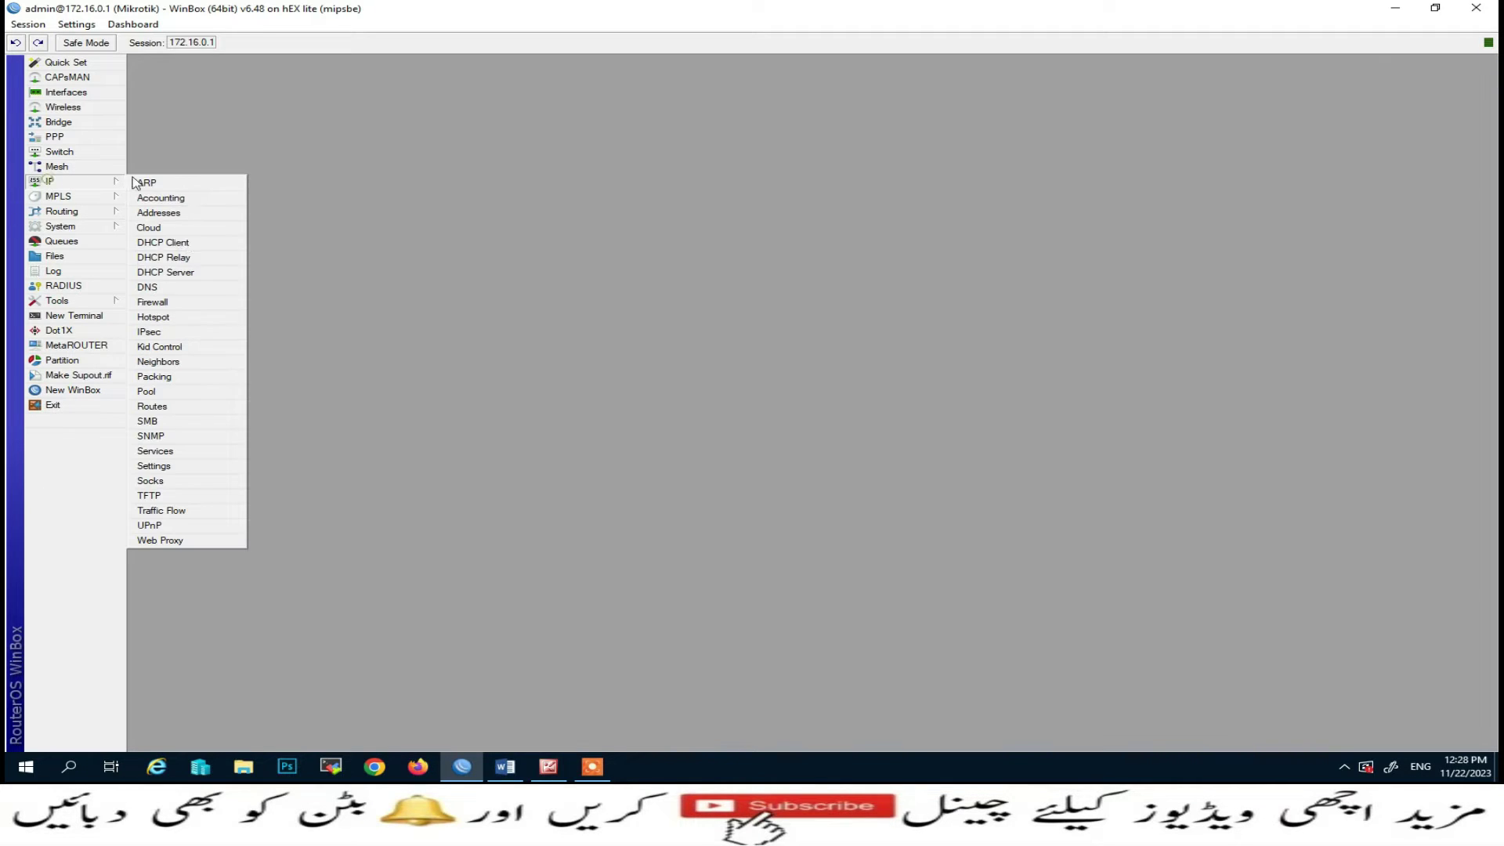
{"action": "left_click", "coordinate": [155, 303]}
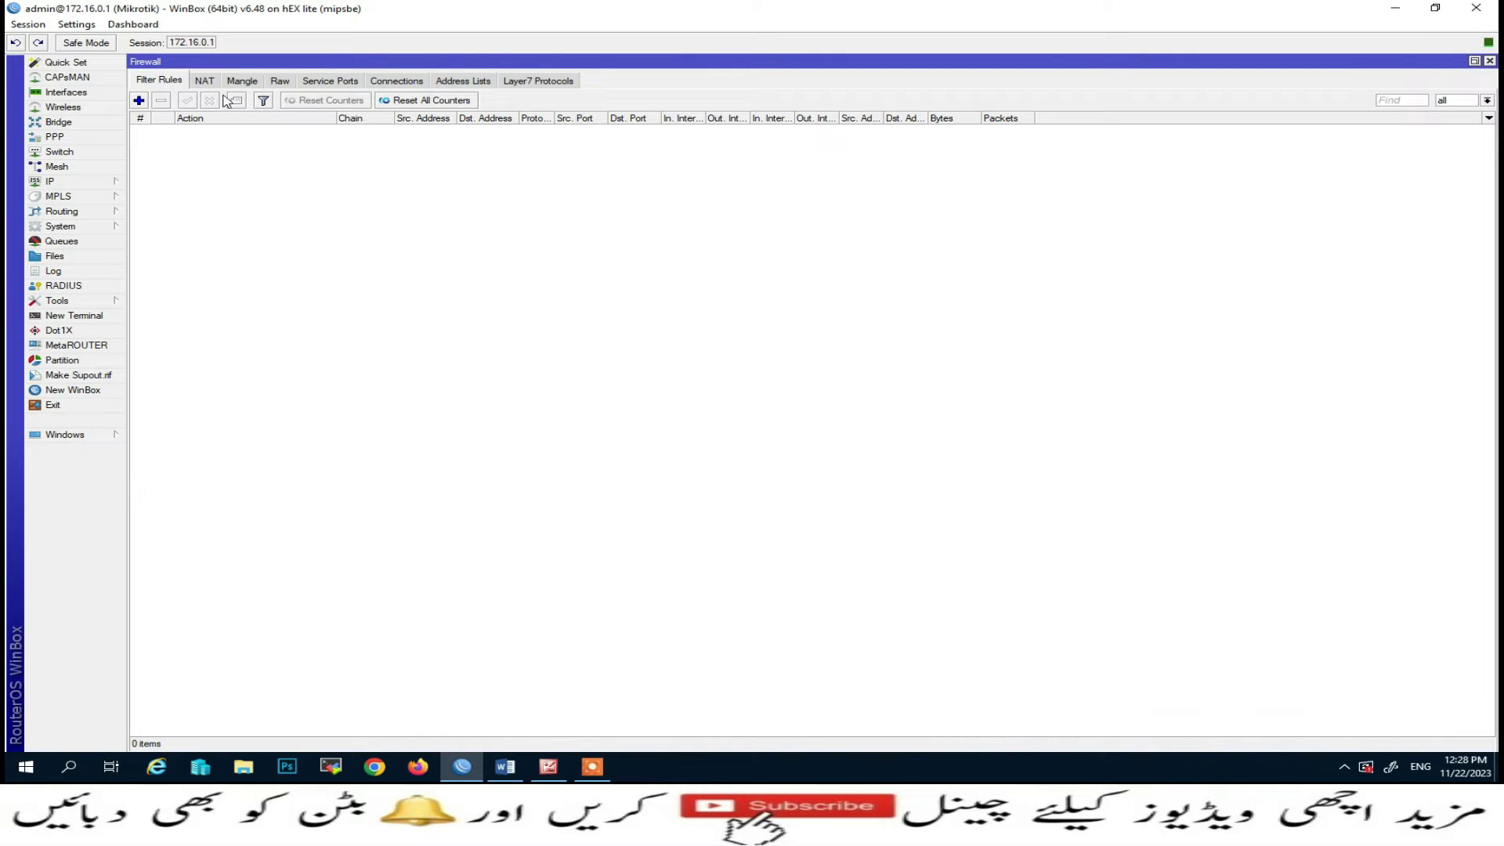
{"action": "left_click", "coordinate": [203, 83]}
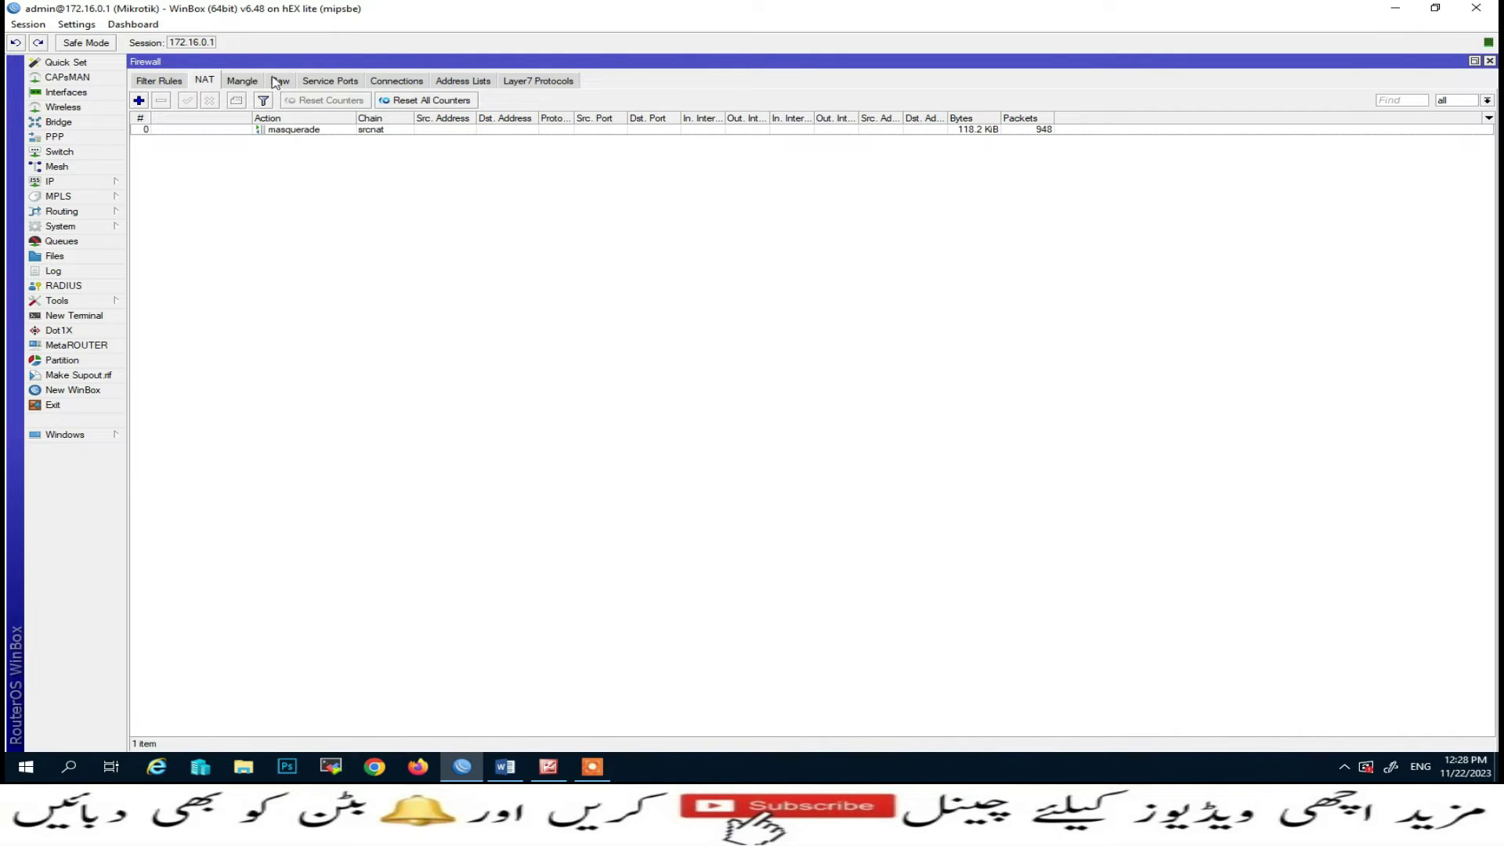
{"action": "left_click", "coordinate": [244, 83]}
{"action": "left_click", "coordinate": [280, 85]}
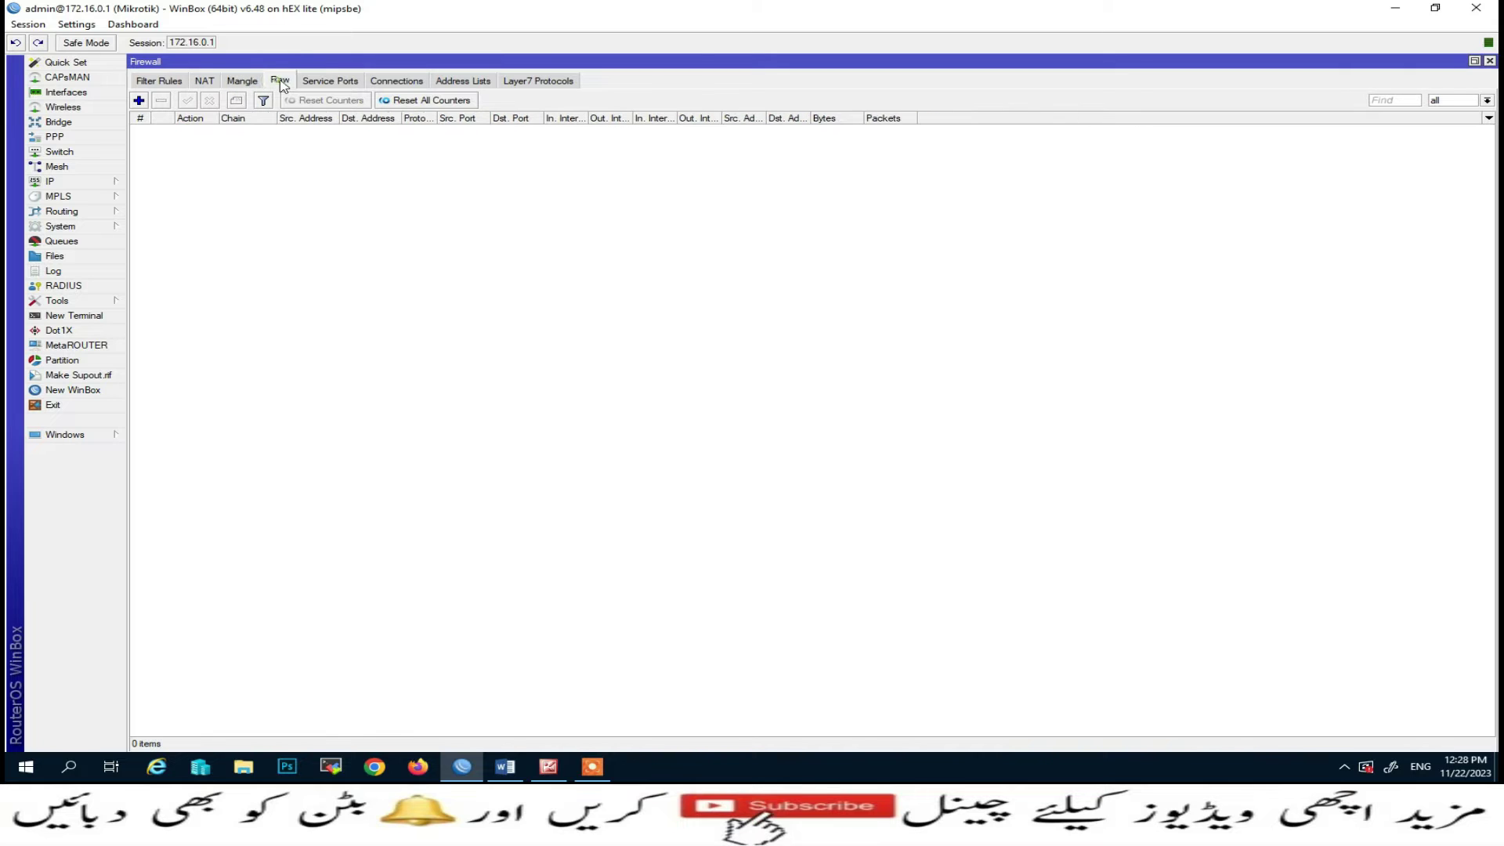
{"action": "left_click", "coordinate": [317, 85]}
{"action": "left_click", "coordinate": [390, 84]}
{"action": "left_click", "coordinate": [463, 83]}
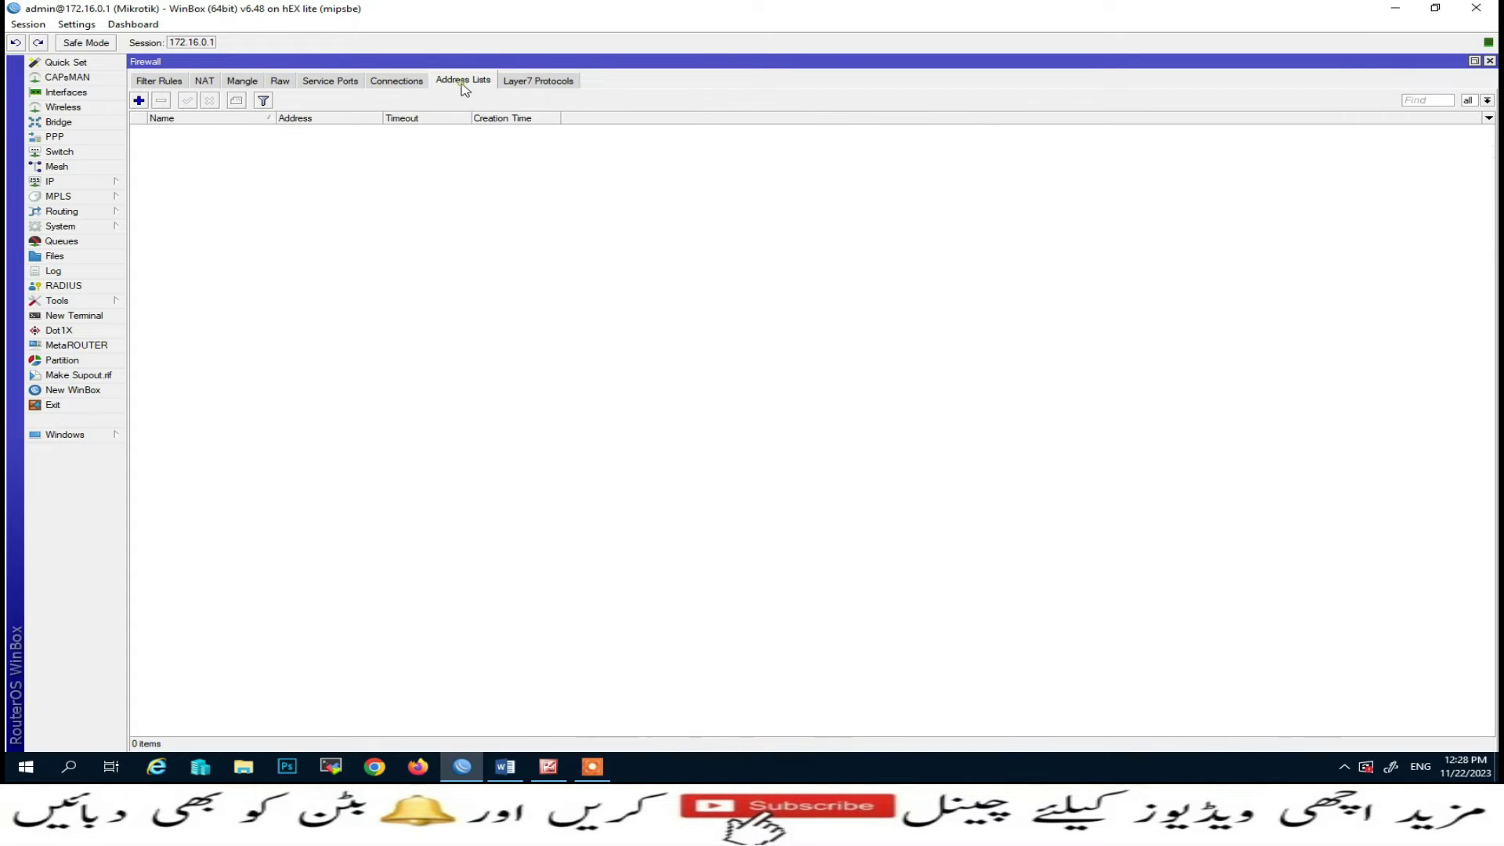
{"action": "left_click", "coordinate": [528, 84]}
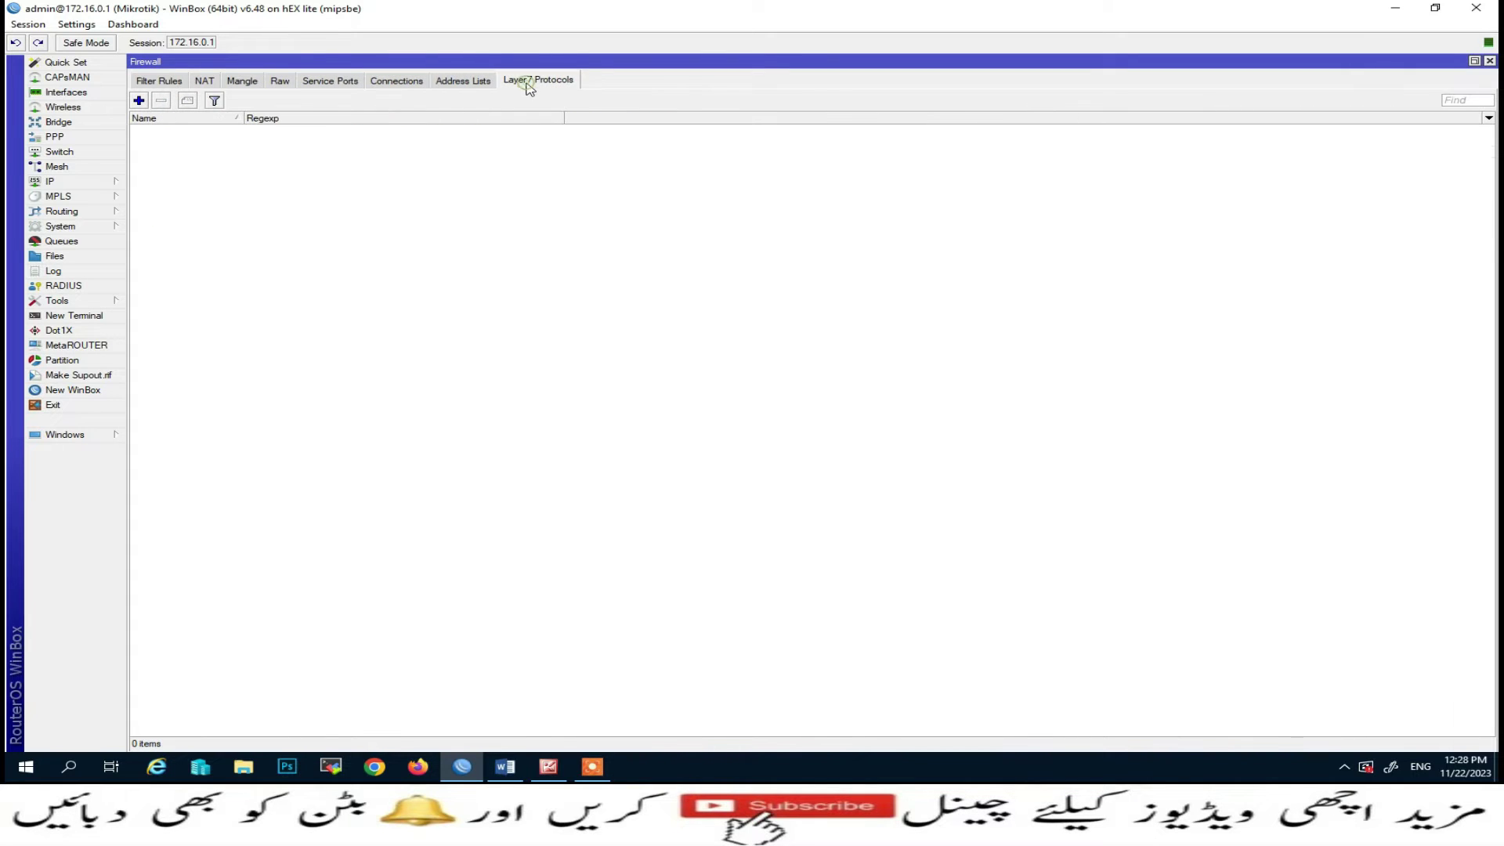
- Add a firewall address list entry named Pool-0 with the address 172.16.0.0/16
{"action": "left_click", "coordinate": [463, 87]}
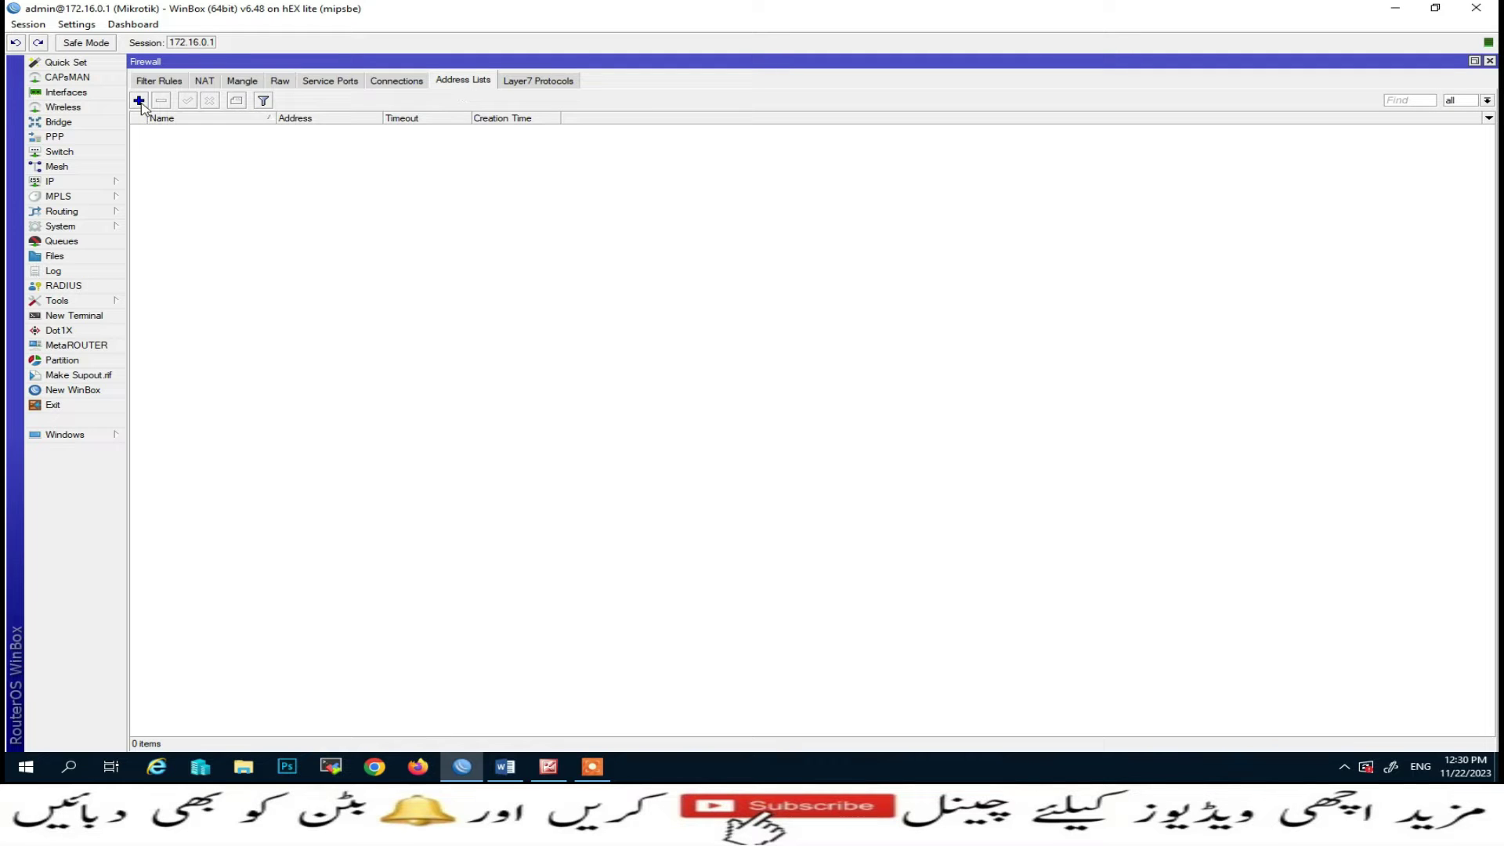
{"action": "left_click", "coordinate": [139, 101]}
{"action": "left_click", "coordinate": [473, 336]}
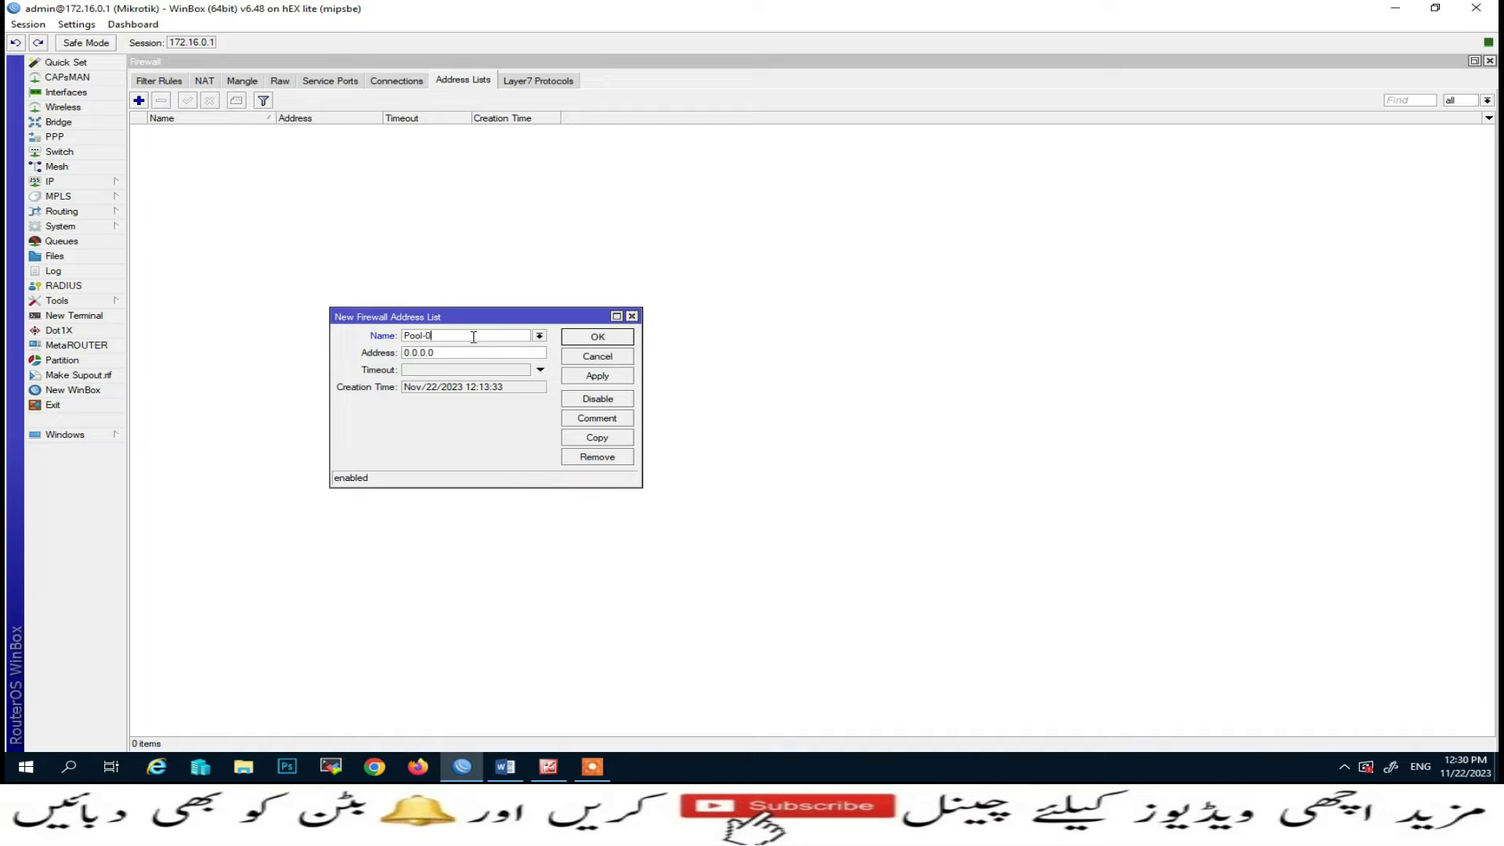
{"action": "double_click", "coordinate": [468, 353]}
{"action": "type", "text": "17"}
{"action": "left_click", "coordinate": [615, 379]}
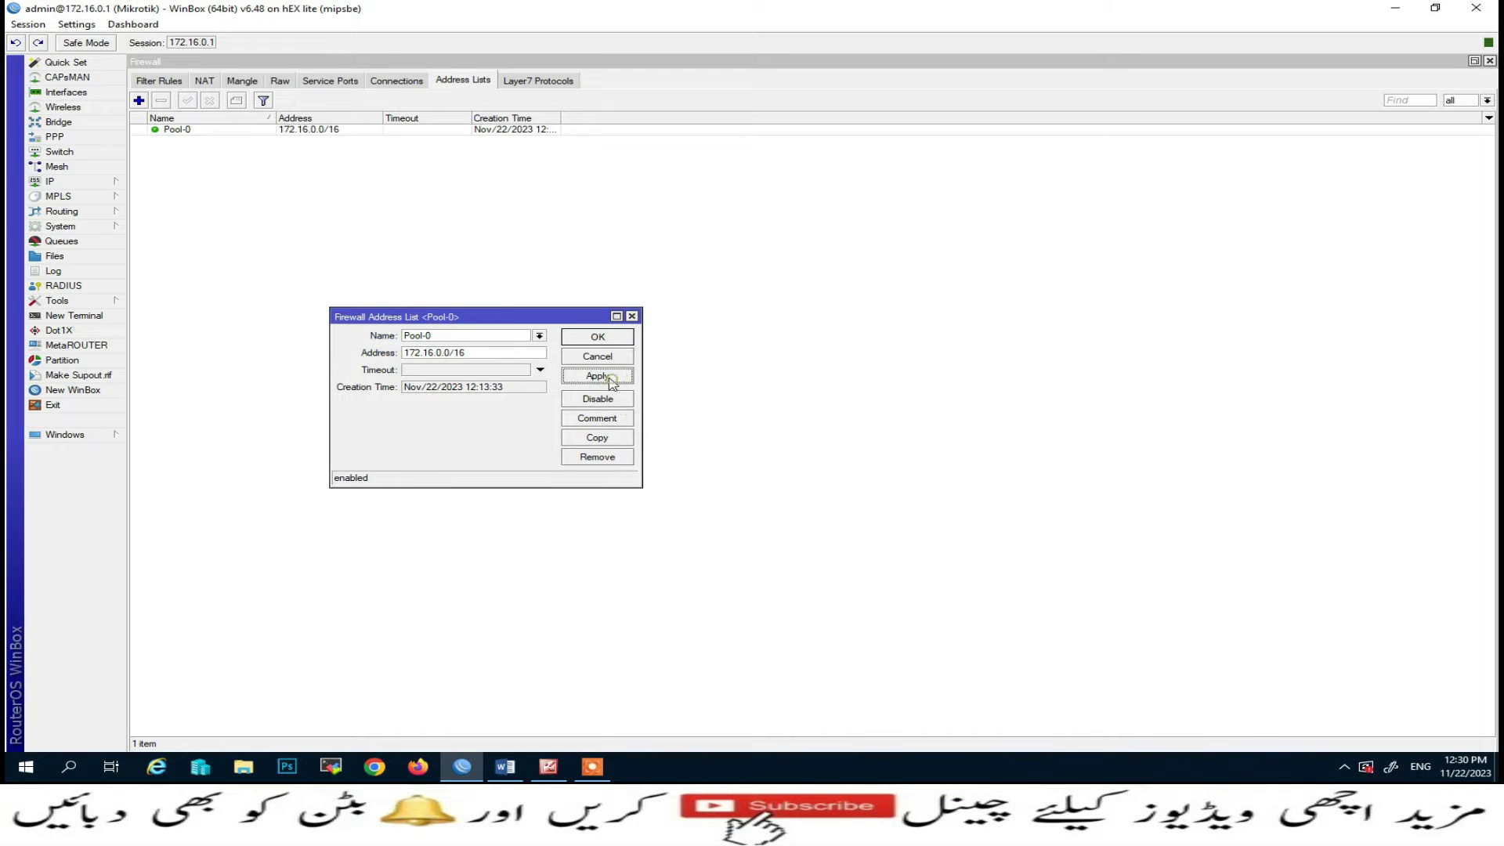
{"action": "left_click", "coordinate": [607, 337]}
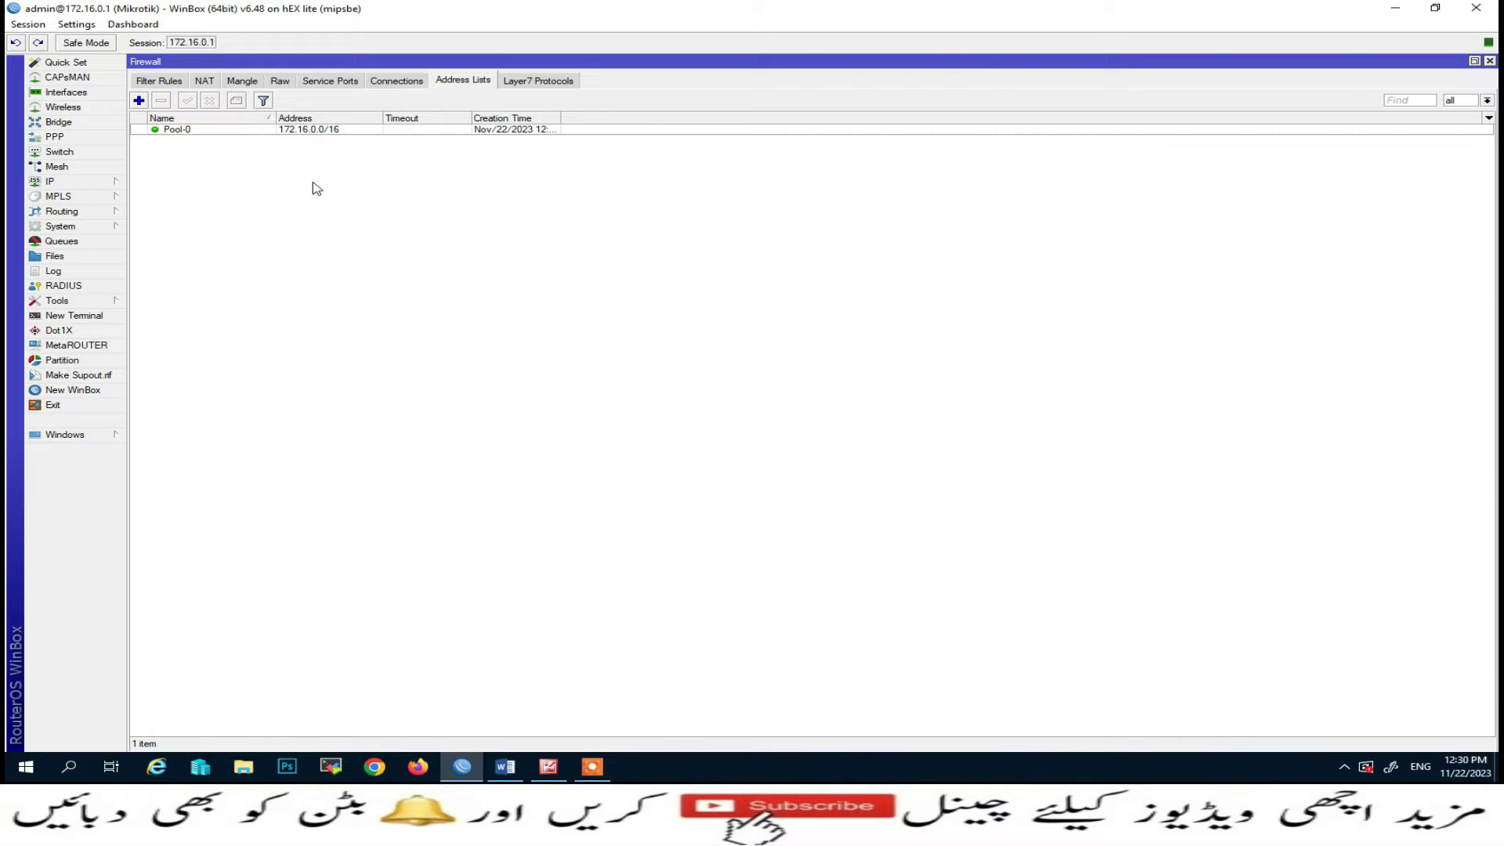
- Add a firewall address list entry named Pool-1 with the address 172.16.0.0/16
{"action": "left_click", "coordinate": [138, 100]}
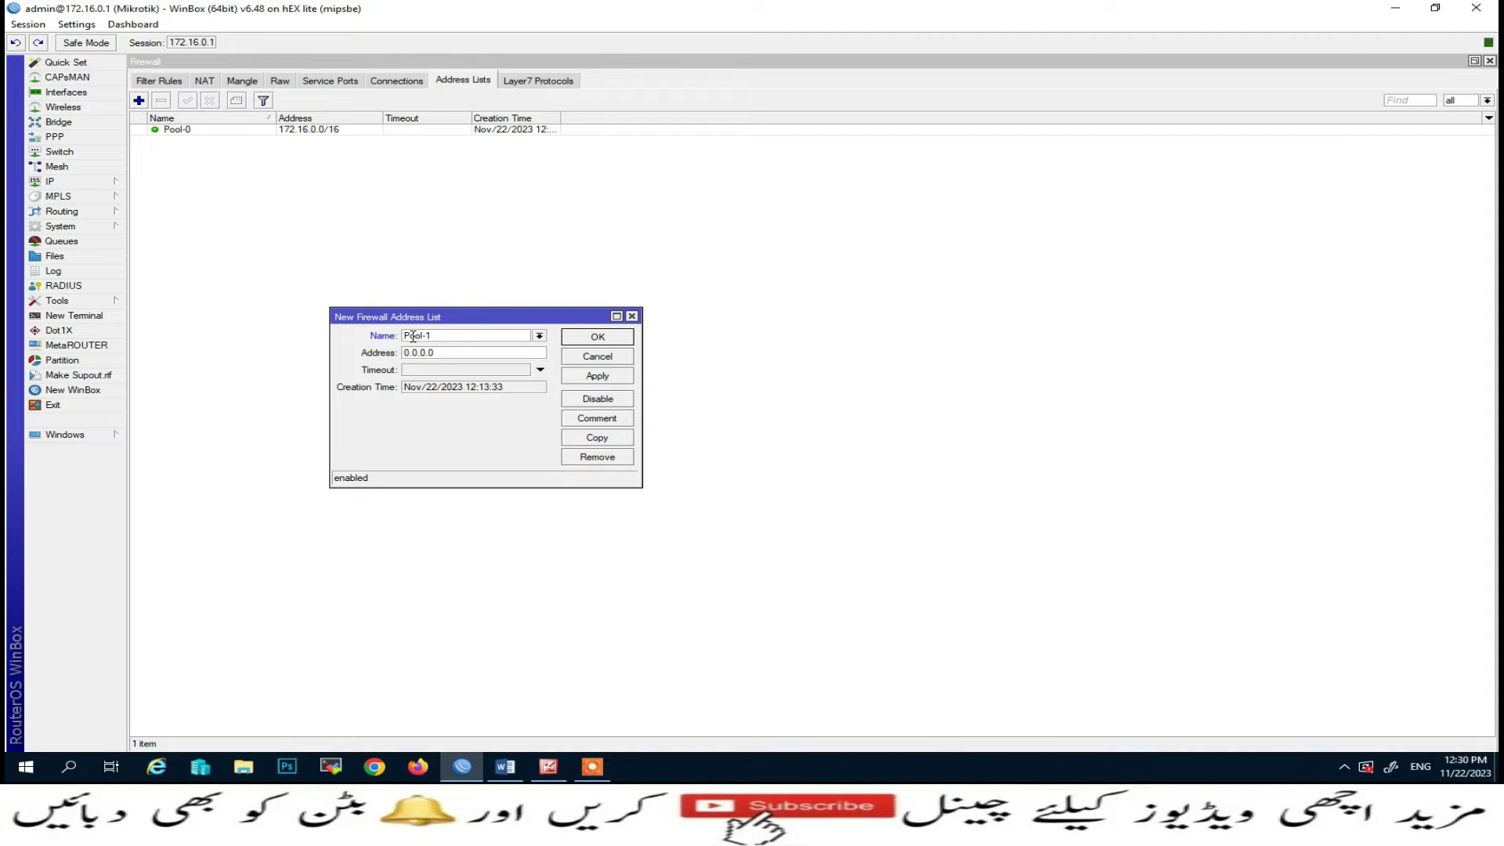
{"action": "double_click", "coordinate": [444, 350]}
{"action": "type", "text": "172.16"}
{"action": "left_click", "coordinate": [598, 375]}
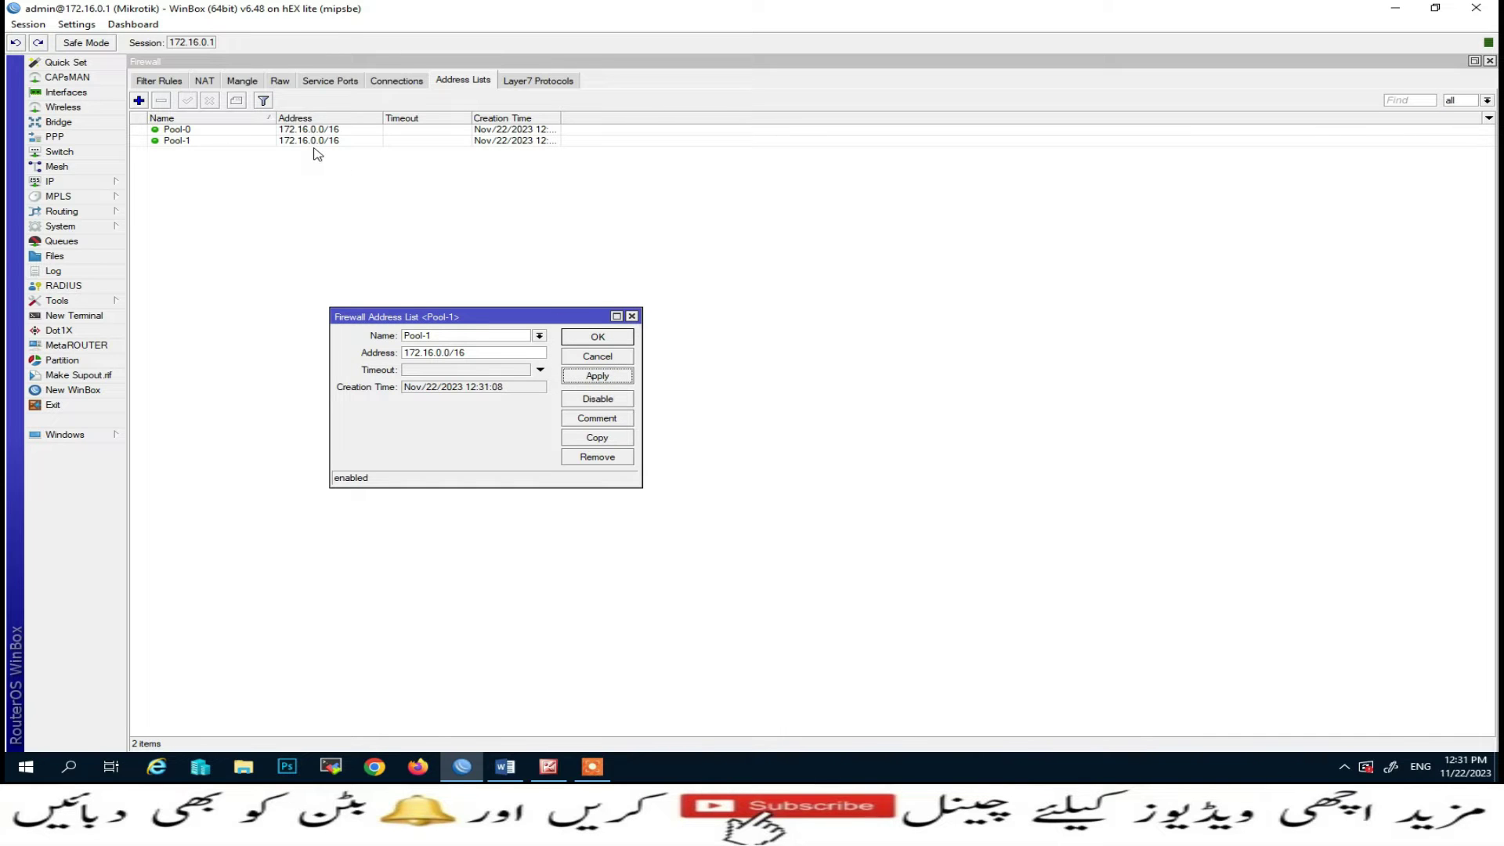
- Set the Pool-1 entry's address to 172.16.1.0/24 and save it
{"action": "left_click", "coordinate": [443, 353]}
{"action": "key", "text": "BackSpace"}
{"action": "type", "text": "1"}
{"action": "left_click", "coordinate": [613, 382]}
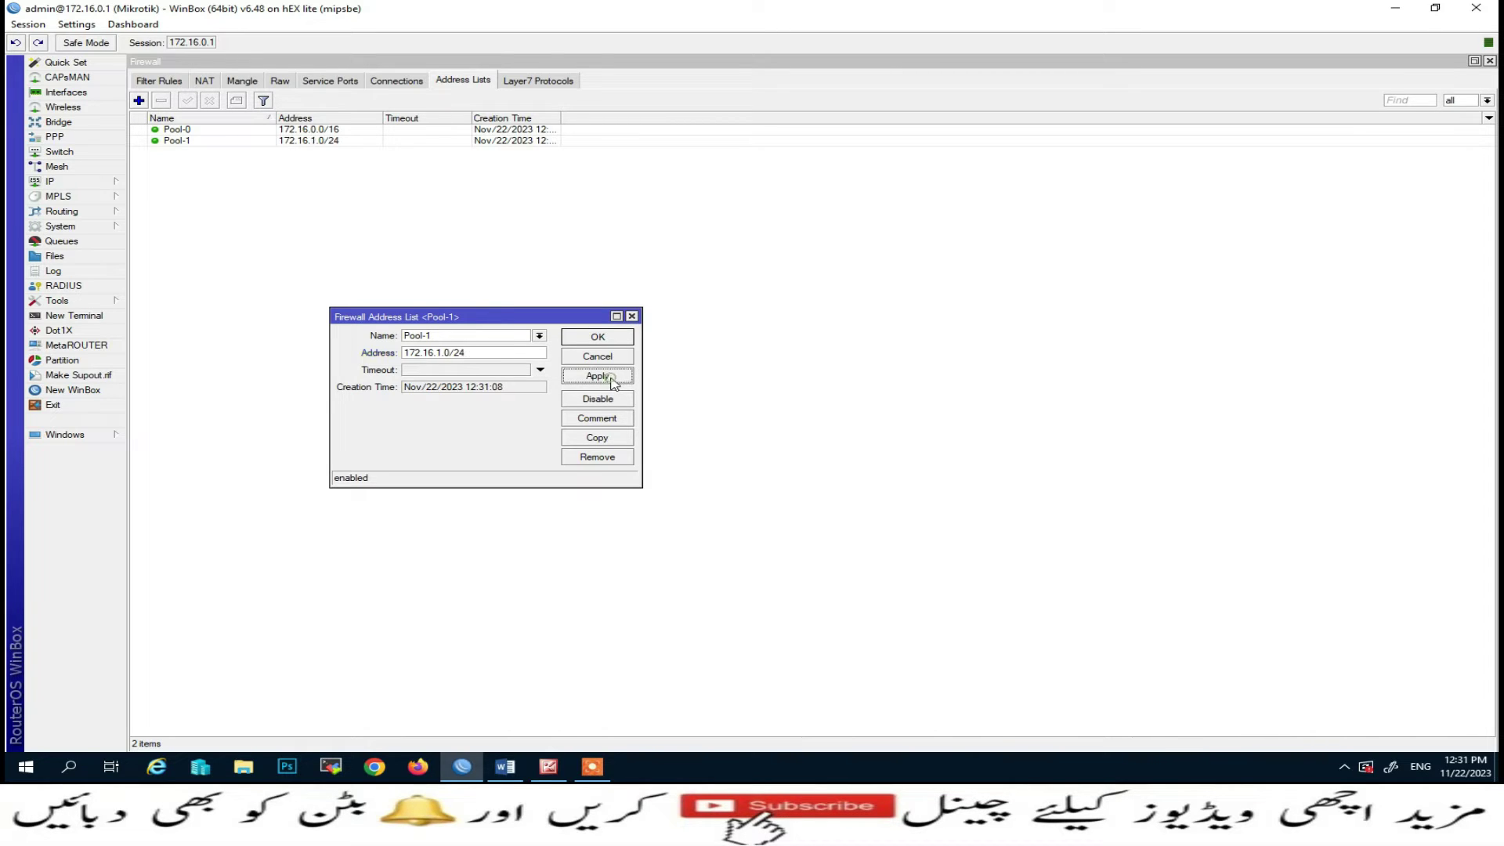
{"action": "left_click", "coordinate": [599, 337]}
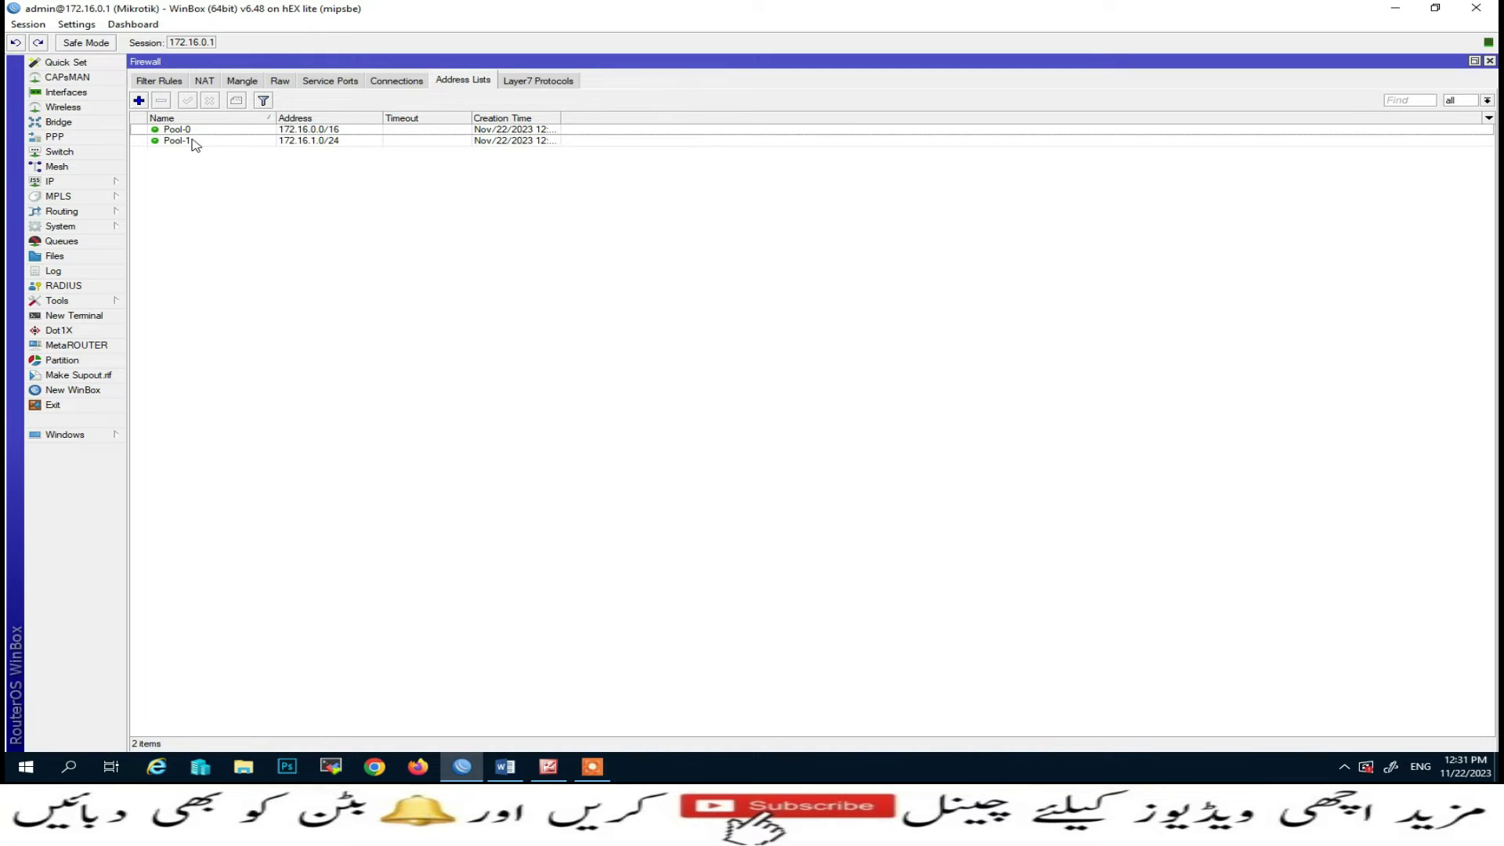
- Add another firewall address list entry under the name Pool-1 with the address 172.16.2.0/24
{"action": "left_click", "coordinate": [138, 100]}
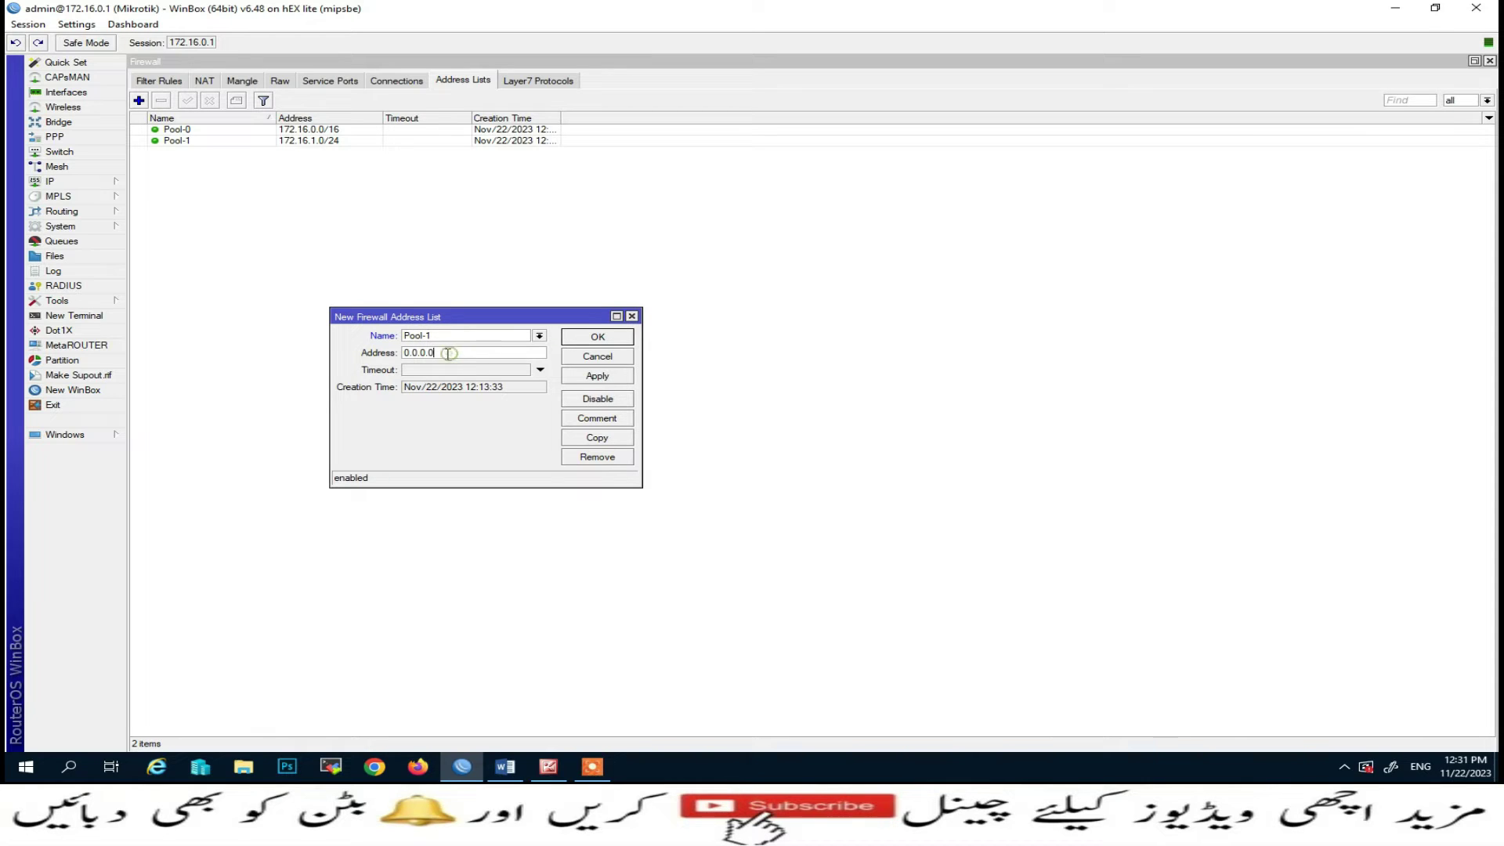
{"action": "double_click", "coordinate": [450, 357]}
{"action": "type", "text": "172.16.2.0/24"}
{"action": "left_click", "coordinate": [589, 338]}
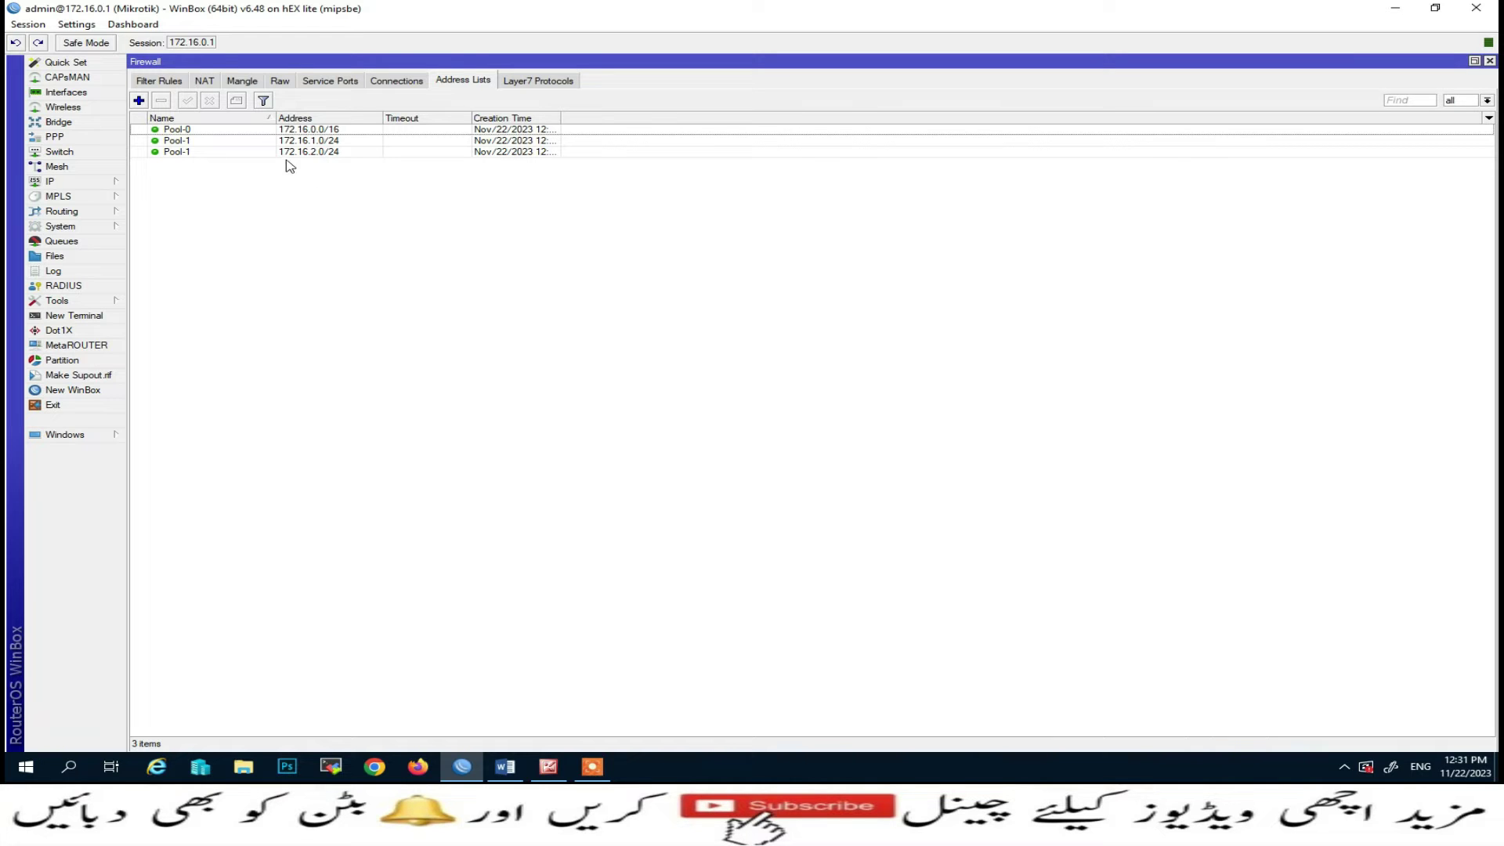
- Rename the address list entry for 172.16.2.0/24 as Pool-2
{"action": "left_click", "coordinate": [316, 130]}
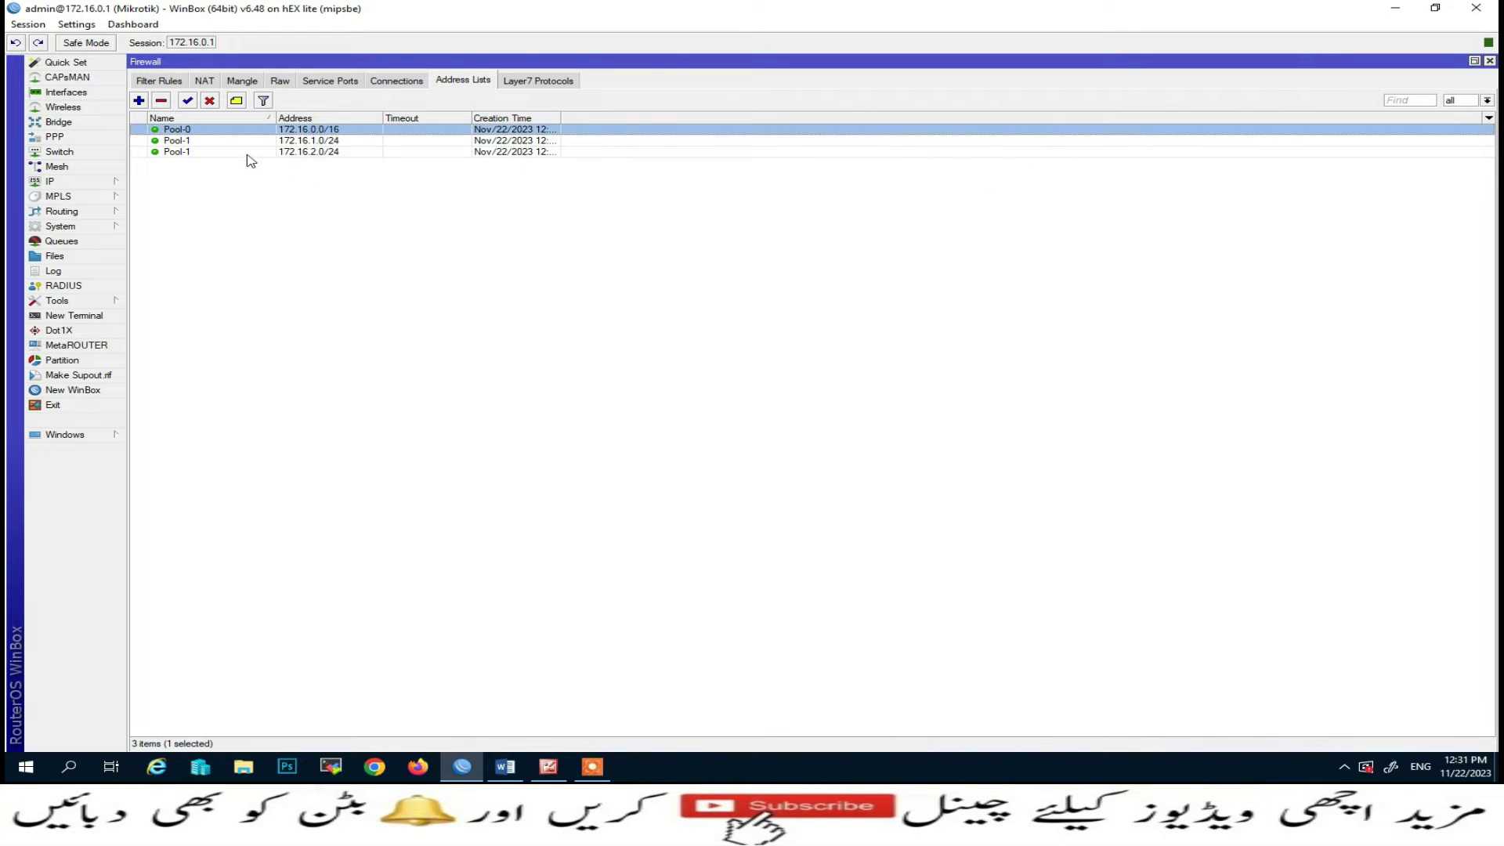
{"action": "double_click", "coordinate": [222, 155]}
{"action": "left_click", "coordinate": [482, 333]}
{"action": "type", "text": "2"}
{"action": "left_click", "coordinate": [598, 336]}
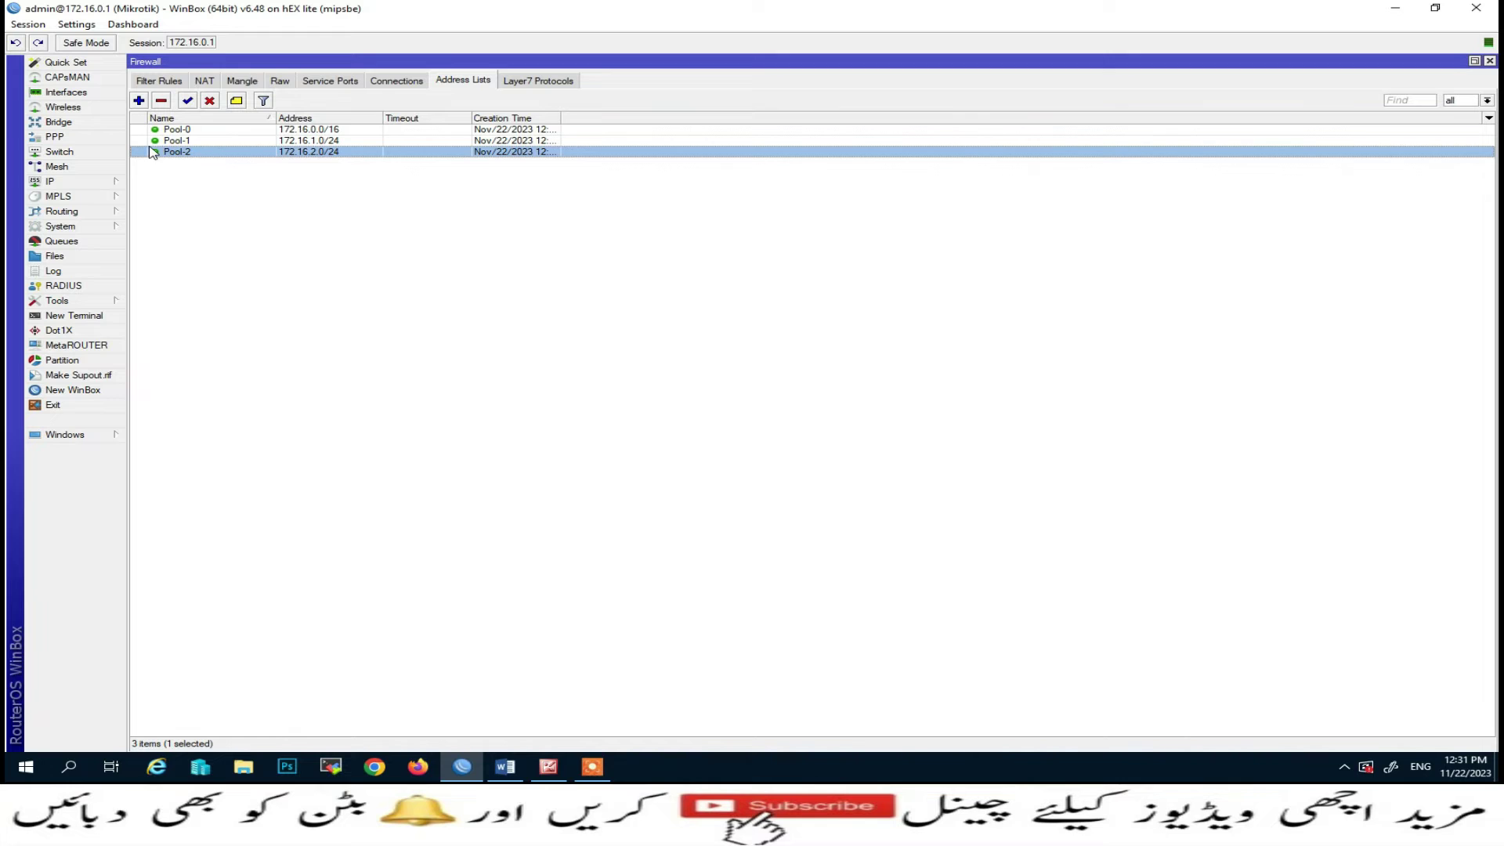
- Start a new firewall NAT rule and set its chain to dstnat
{"action": "left_click", "coordinate": [208, 81]}
{"action": "left_click", "coordinate": [139, 101]}
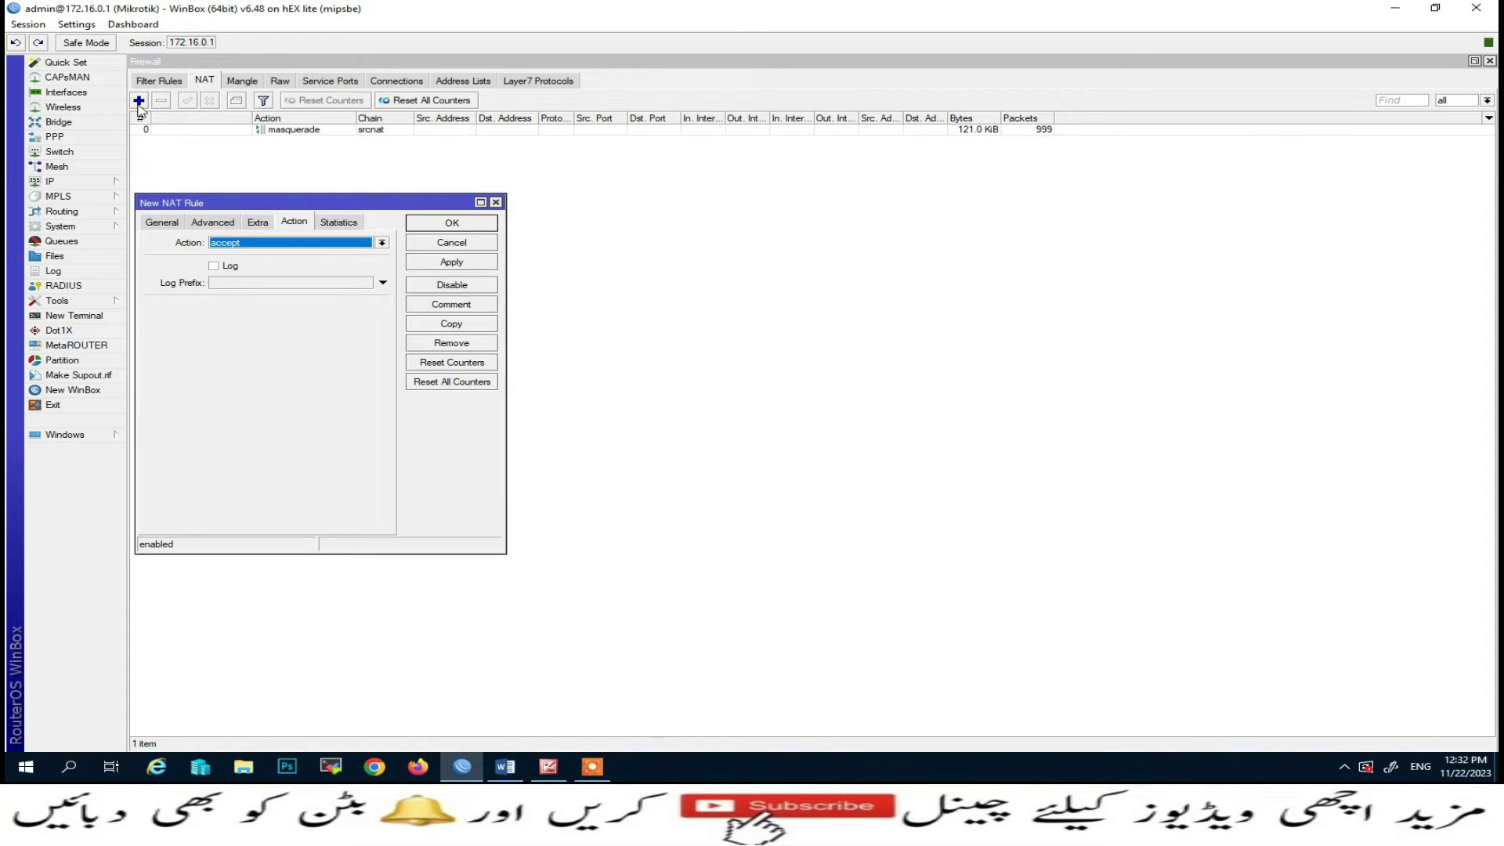
{"action": "left_click_drag", "start_coordinate": [294, 205], "coordinate": [330, 163]}
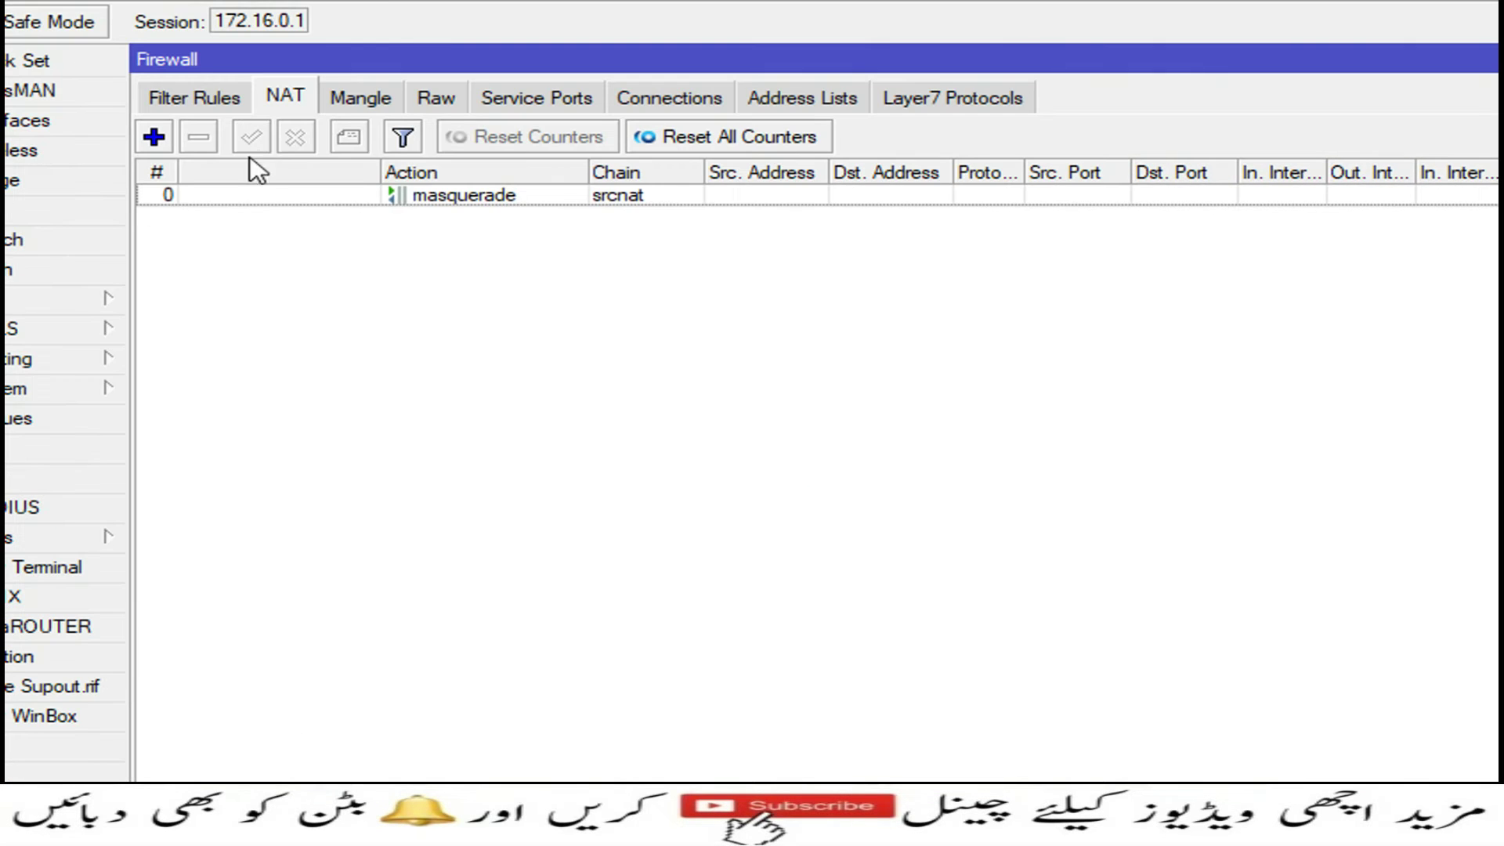
{"action": "left_click", "coordinate": [203, 137]}
{"action": "left_click_drag", "start_coordinate": [533, 341], "coordinate": [621, 148]}
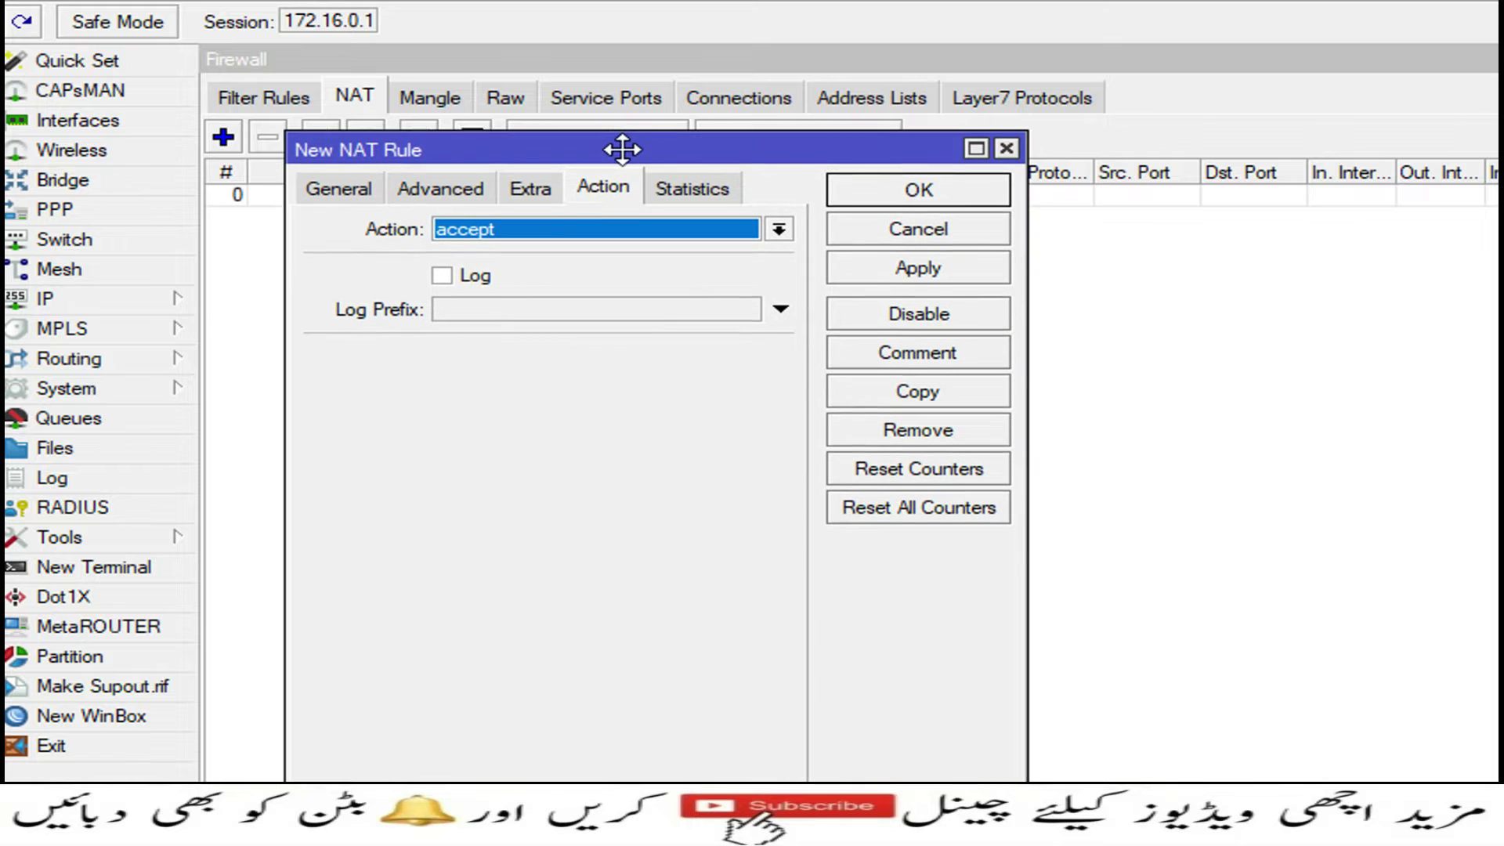
{"action": "left_click", "coordinate": [359, 196]}
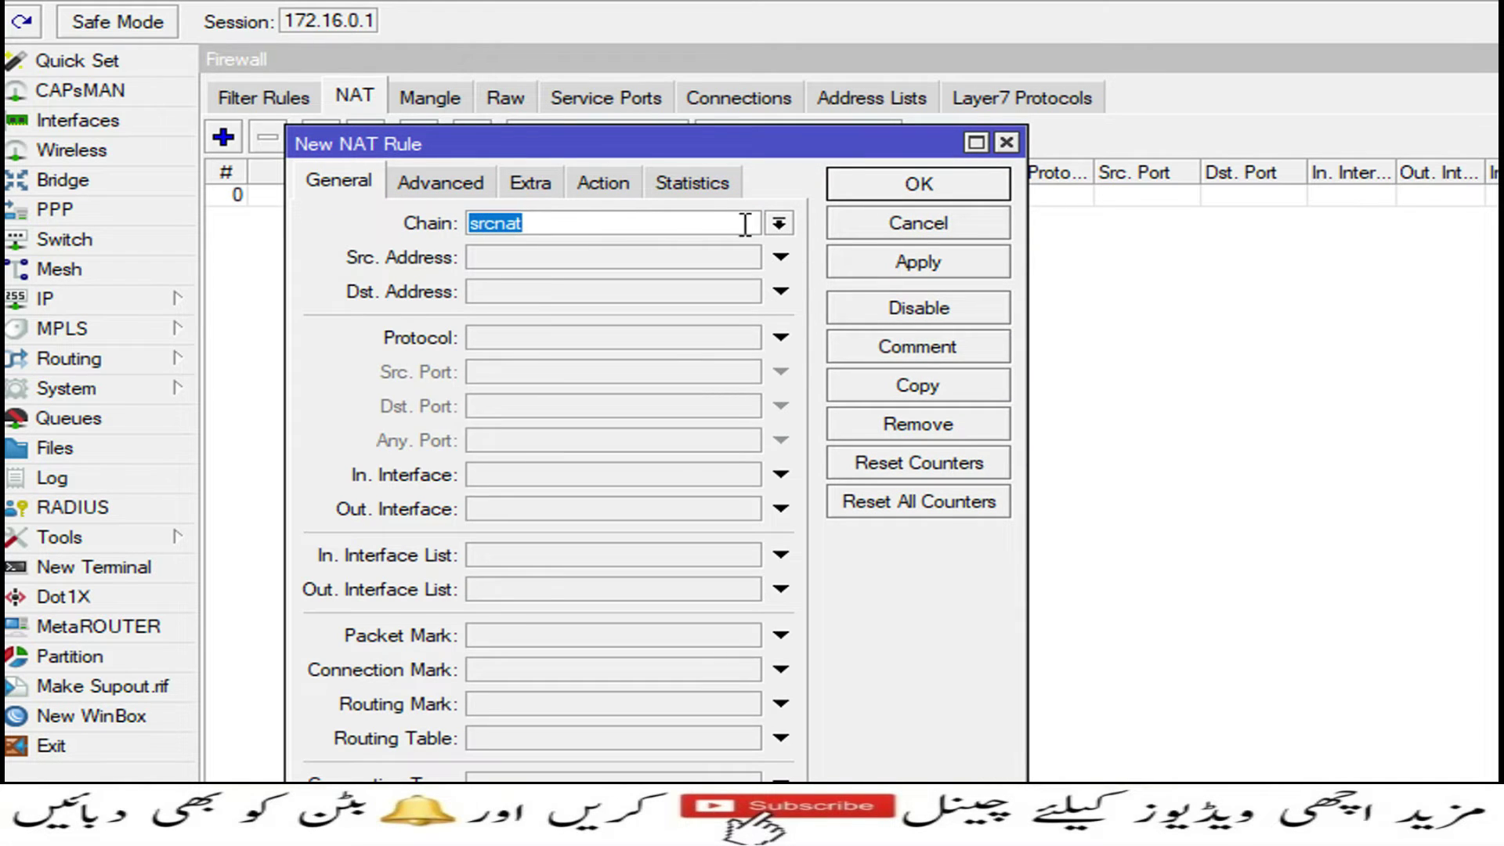
{"action": "left_click", "coordinate": [780, 225]}
{"action": "left_click", "coordinate": [672, 246]}
- Set the new NAT rule's protocol to udp and its destination port to 53
{"action": "left_click", "coordinate": [536, 335]}
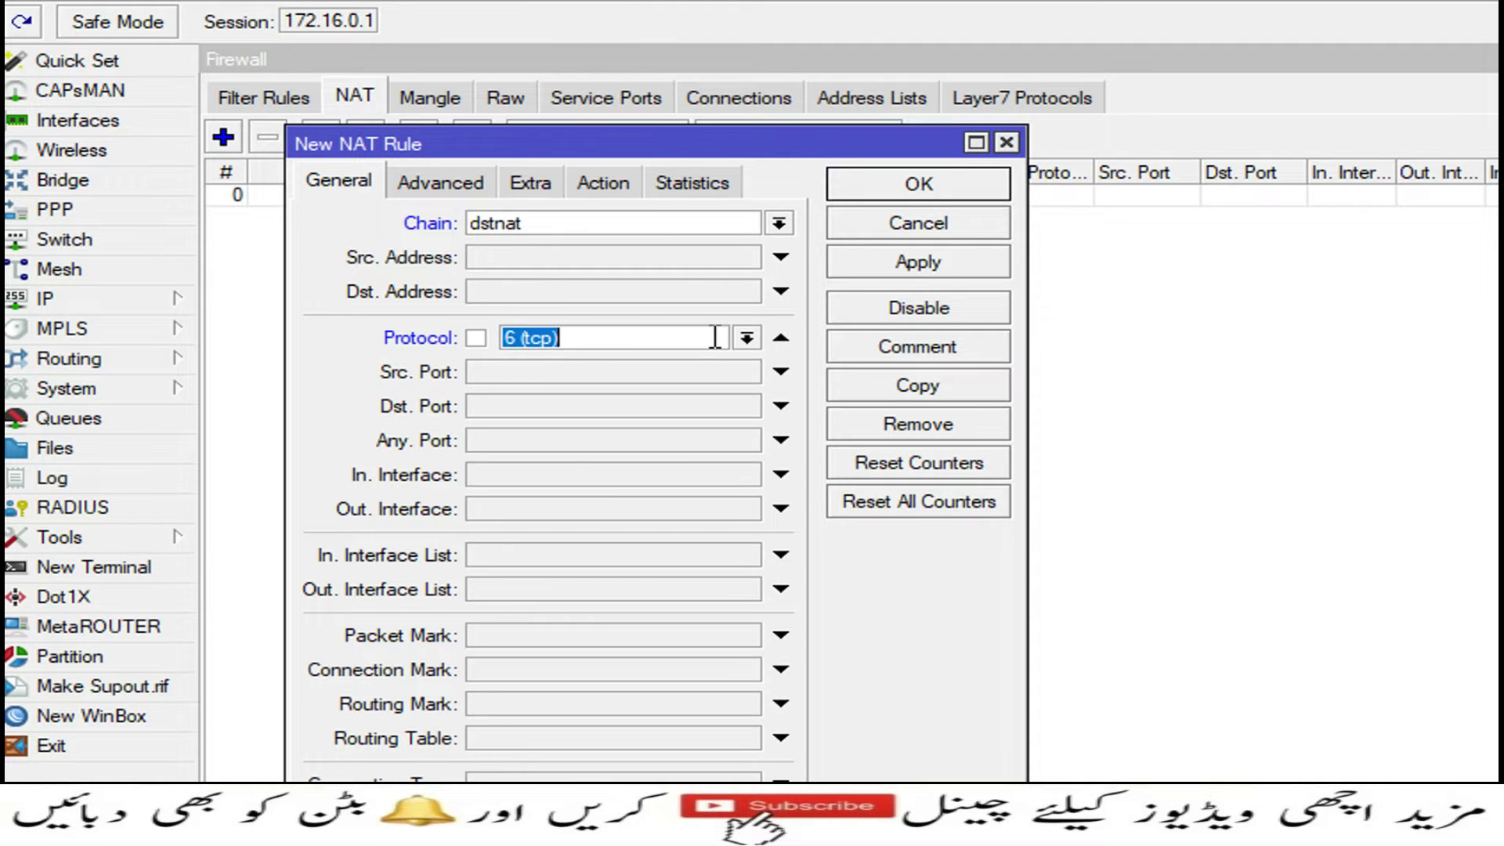
{"action": "left_click", "coordinate": [744, 337]}
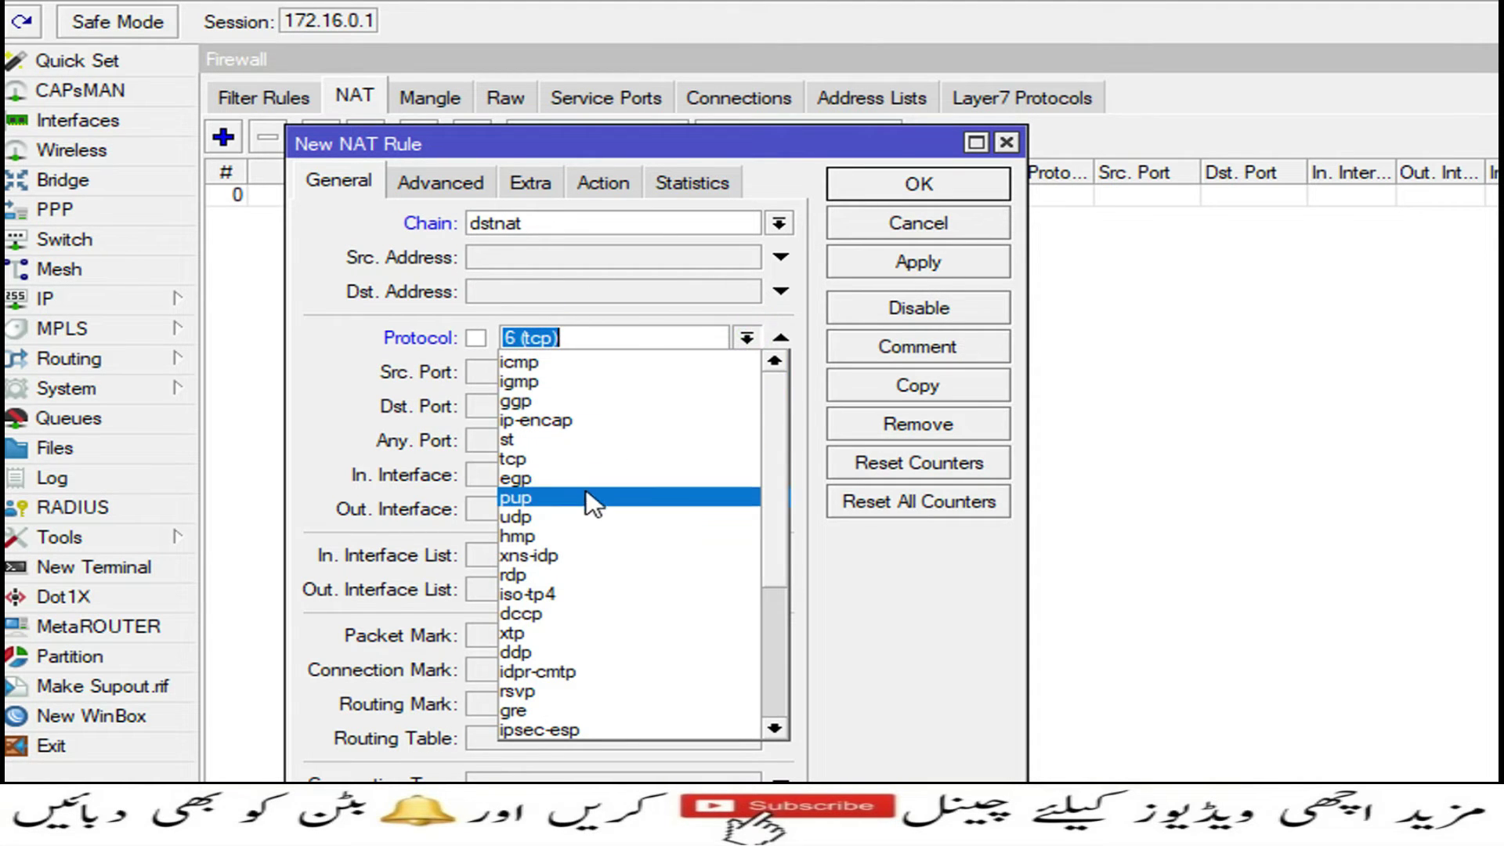
{"action": "left_click", "coordinate": [579, 511]}
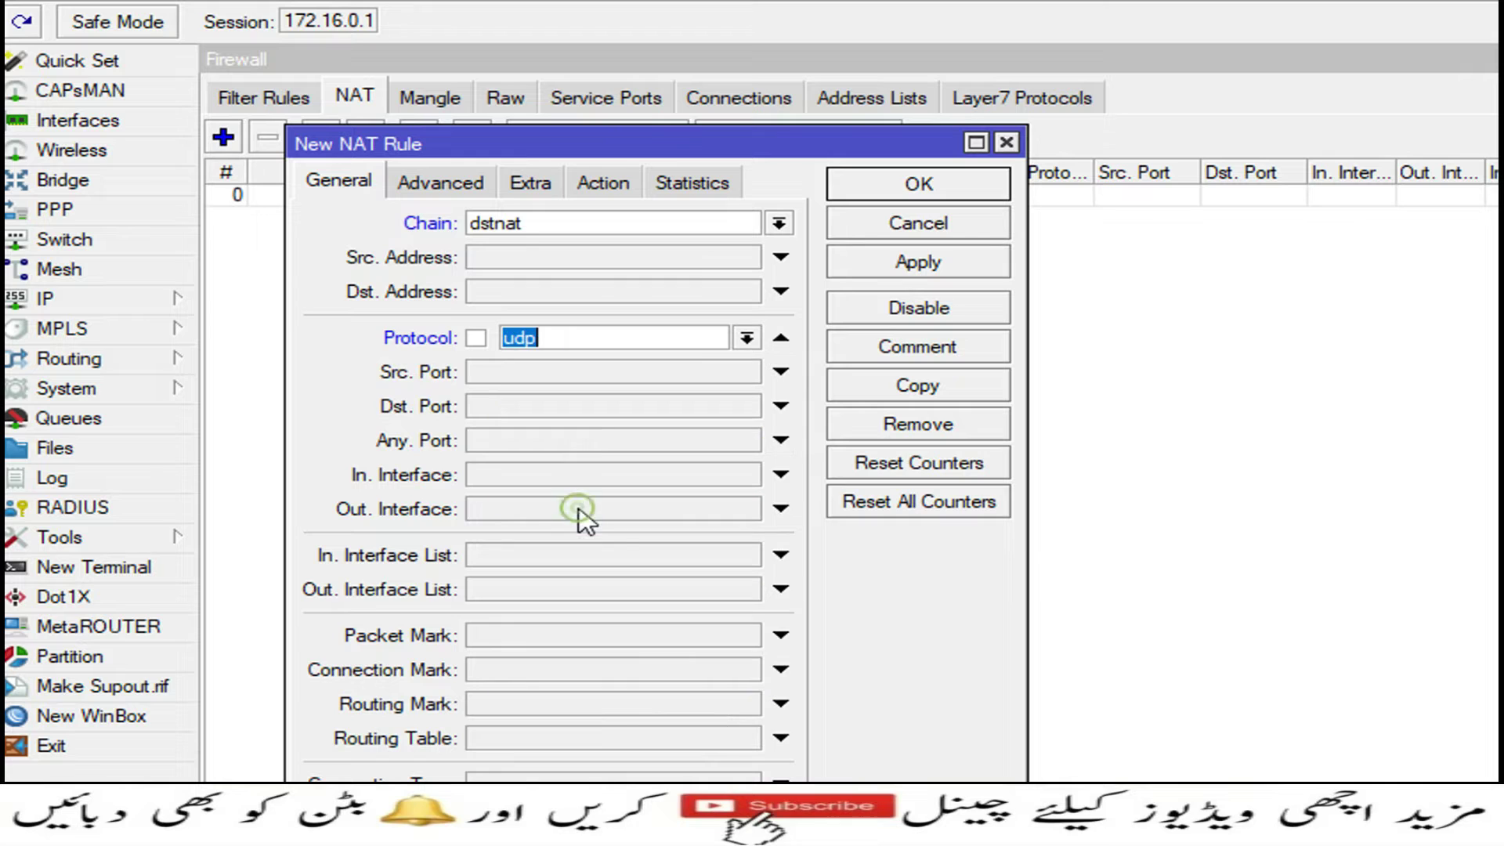
{"action": "left_click", "coordinate": [501, 405]}
{"action": "type", "text": "53"}
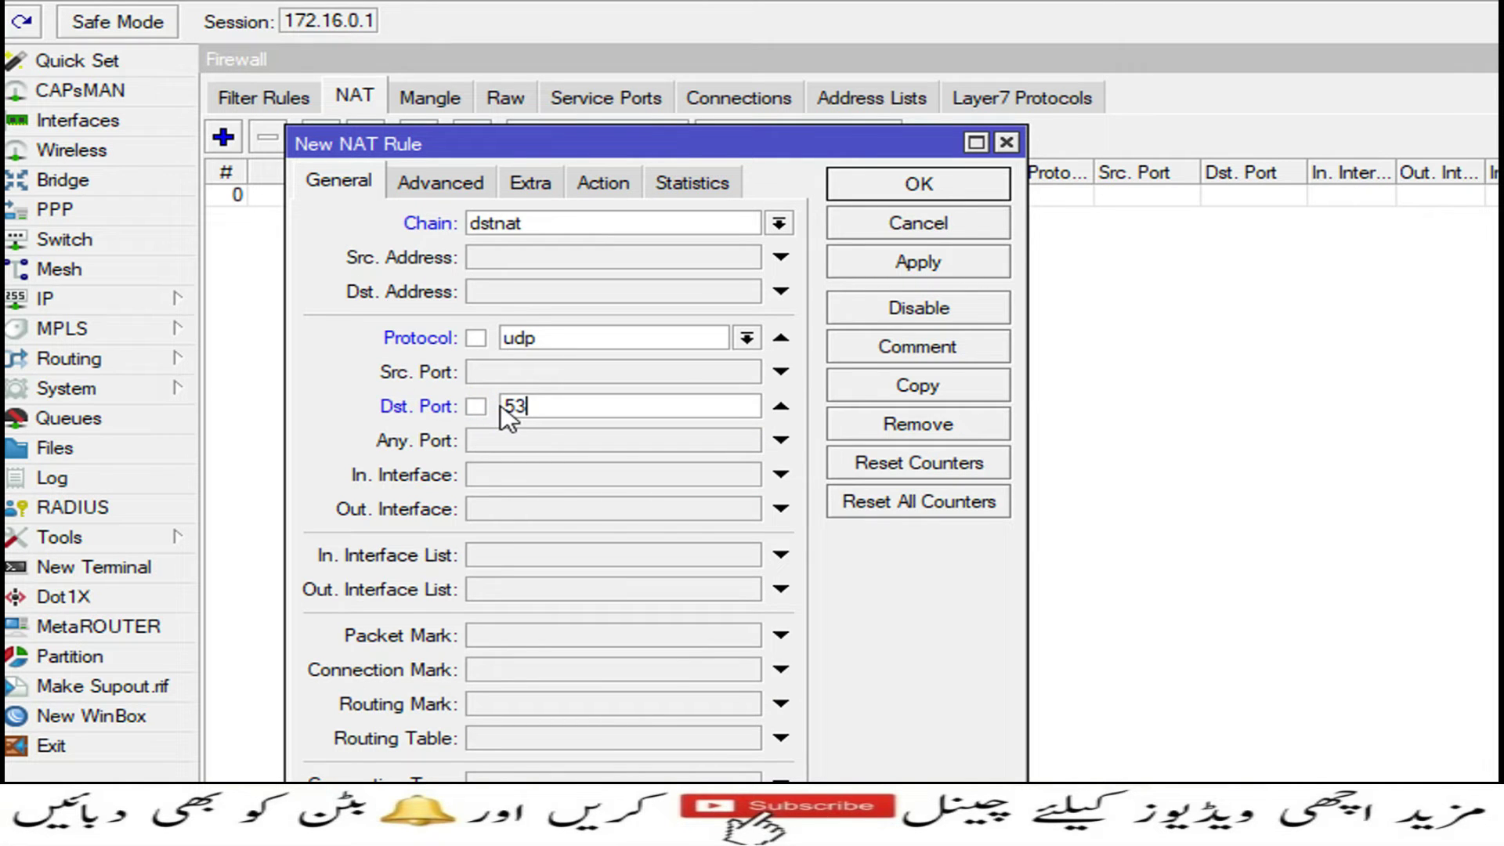
- Set the new NAT rule's source address list to Pool-0, leaving its single source address unset
{"action": "left_click", "coordinate": [502, 257]}
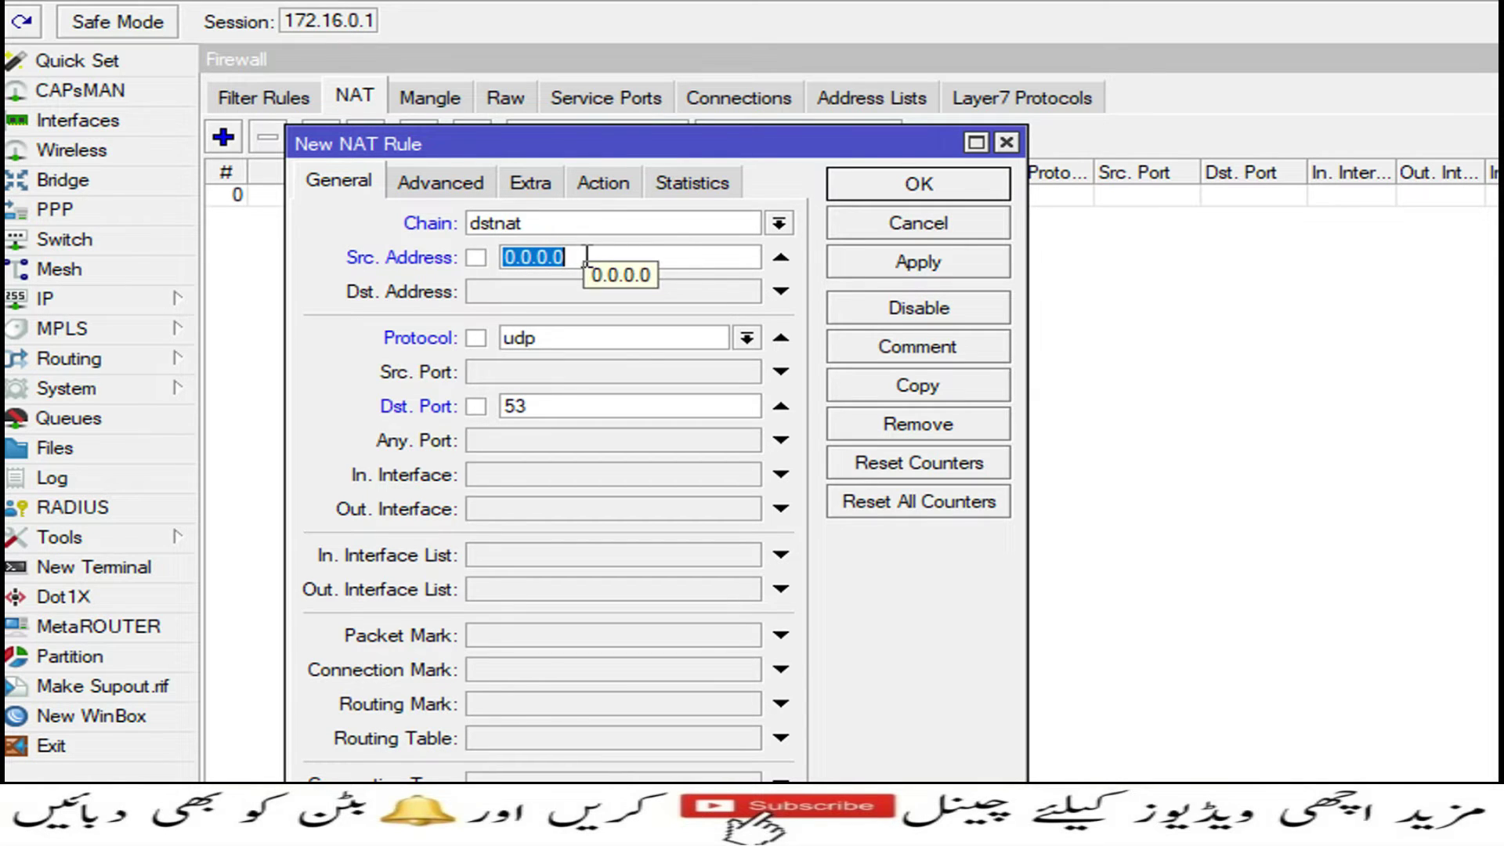
{"action": "left_click", "coordinate": [780, 257]}
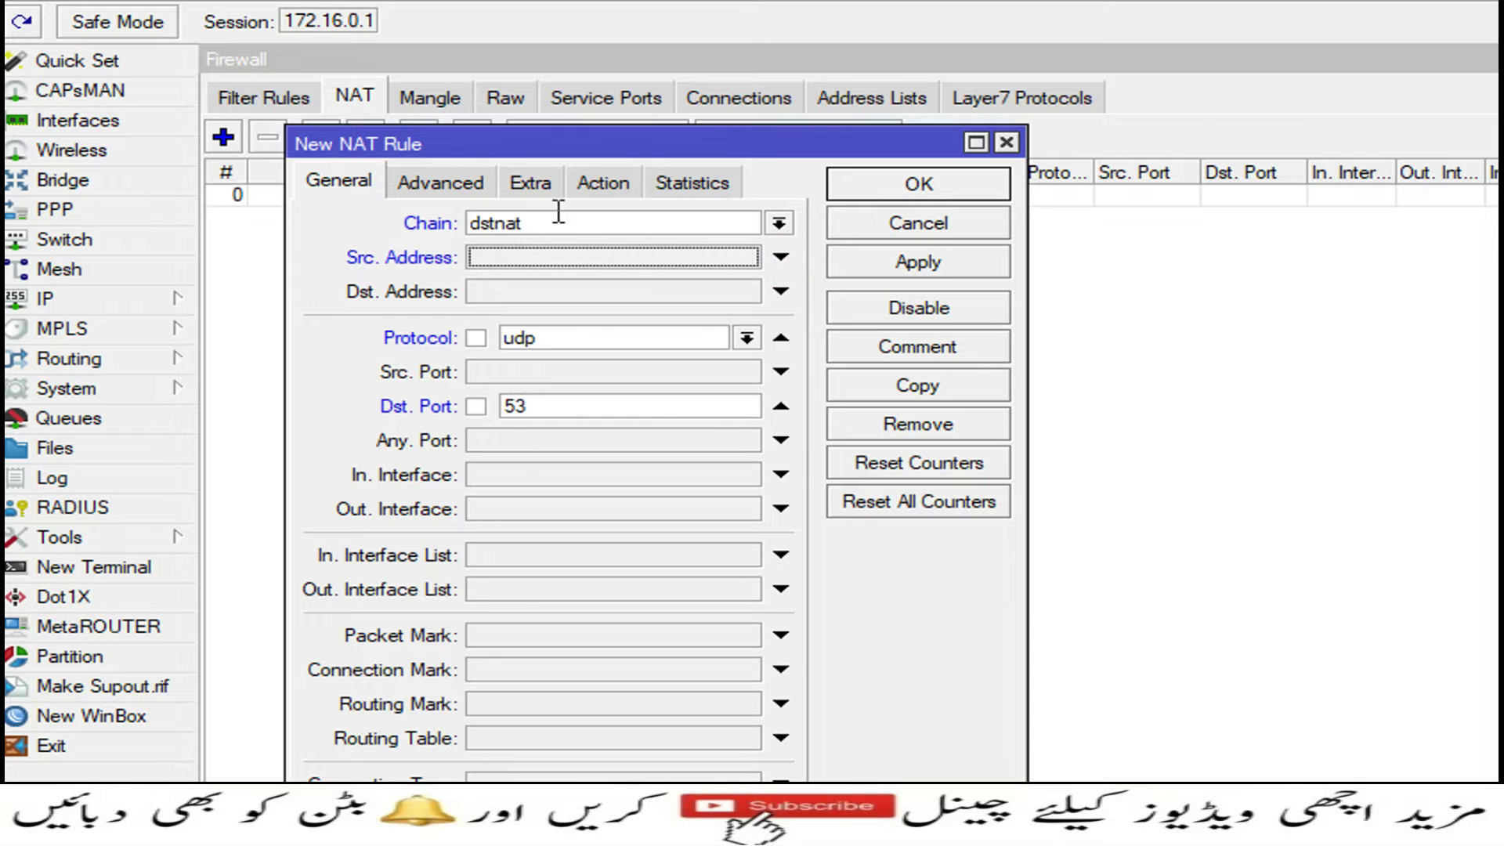
{"action": "left_click", "coordinate": [467, 187]}
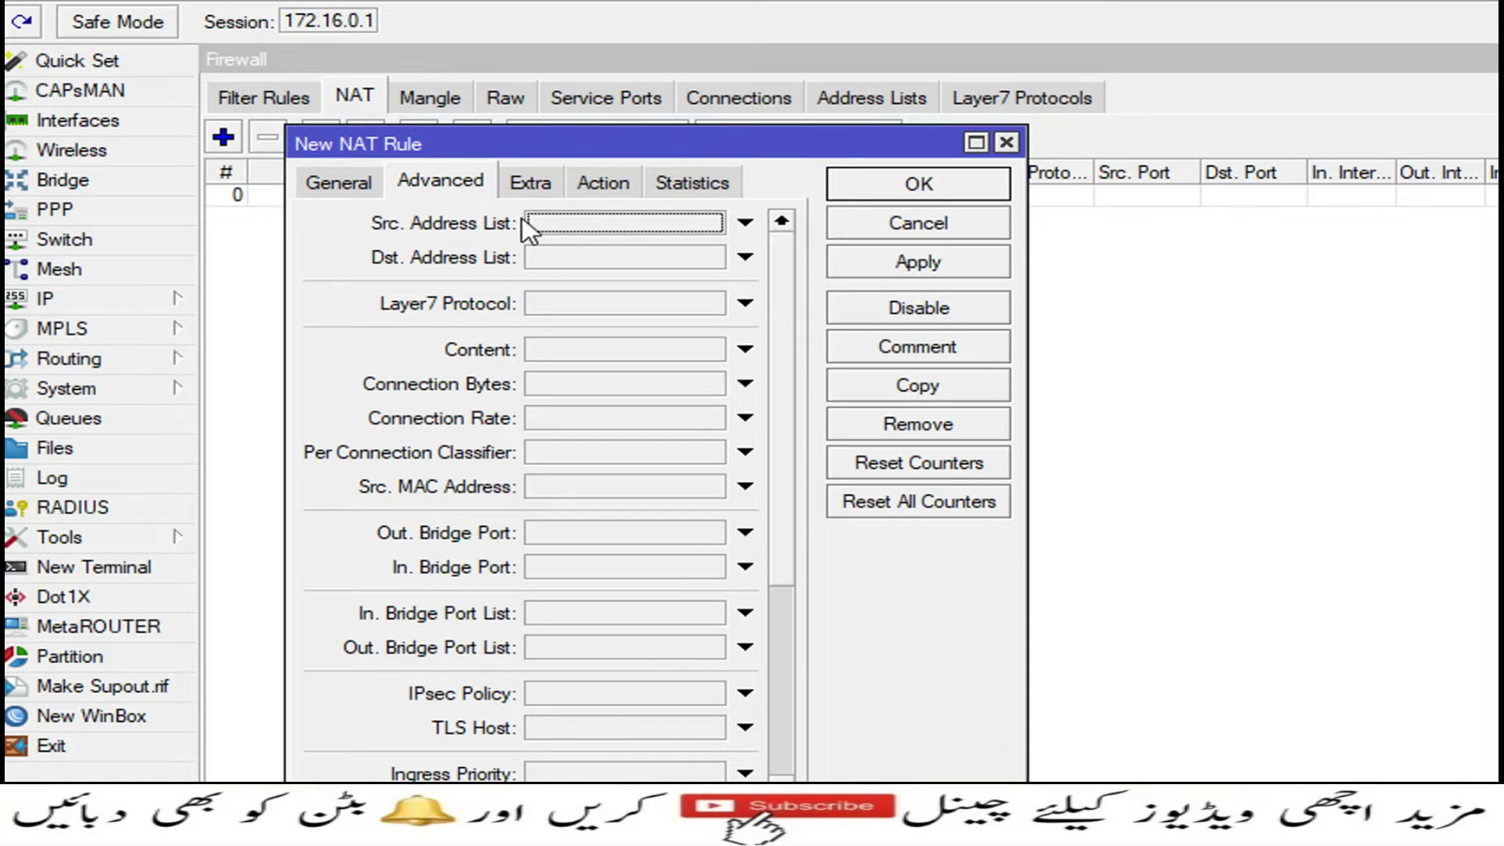
{"action": "left_click", "coordinate": [571, 227]}
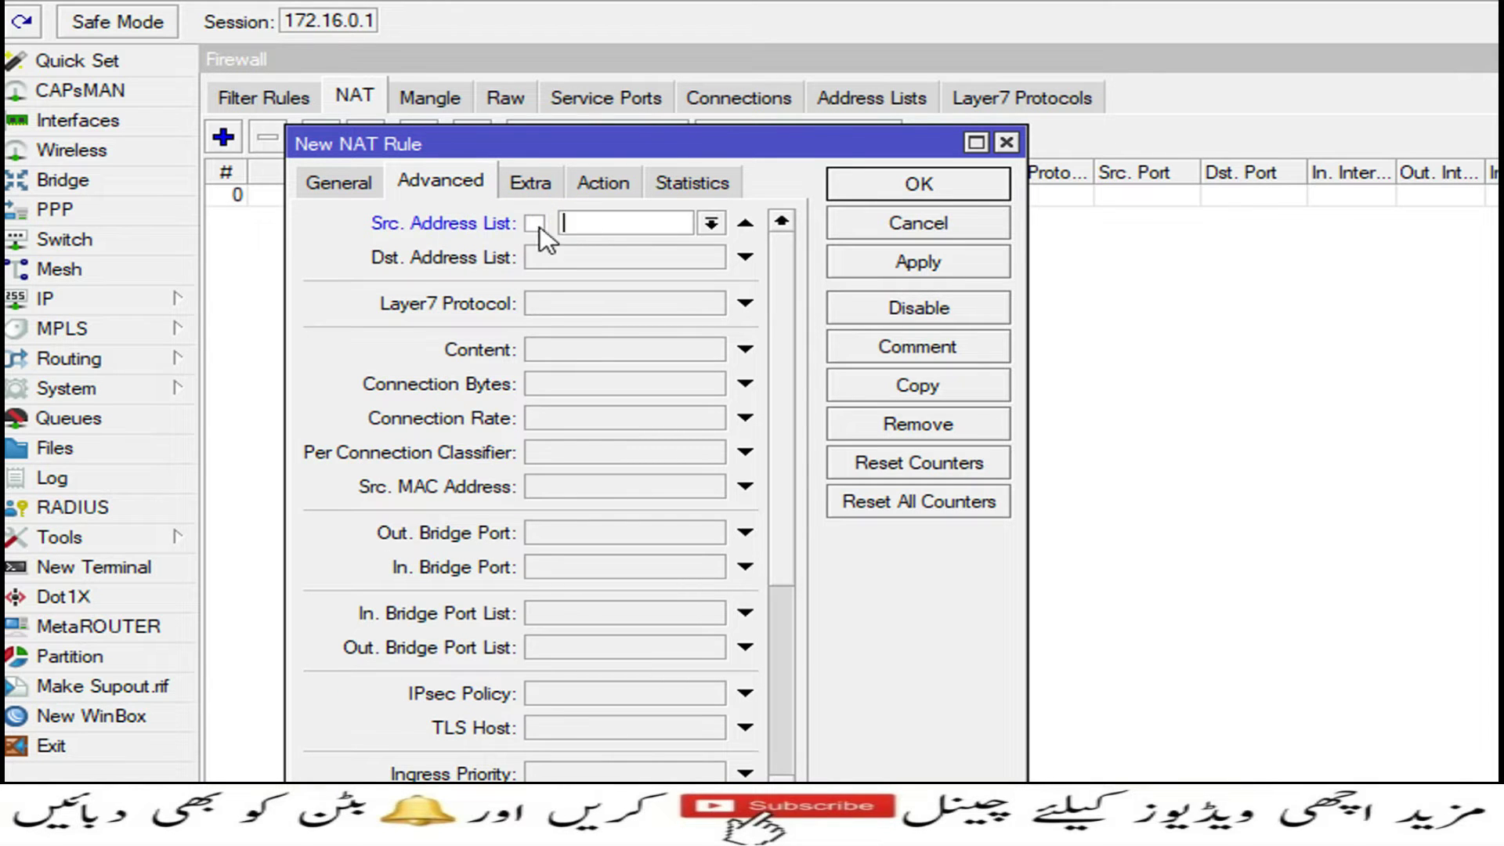
{"action": "left_click", "coordinate": [710, 224]}
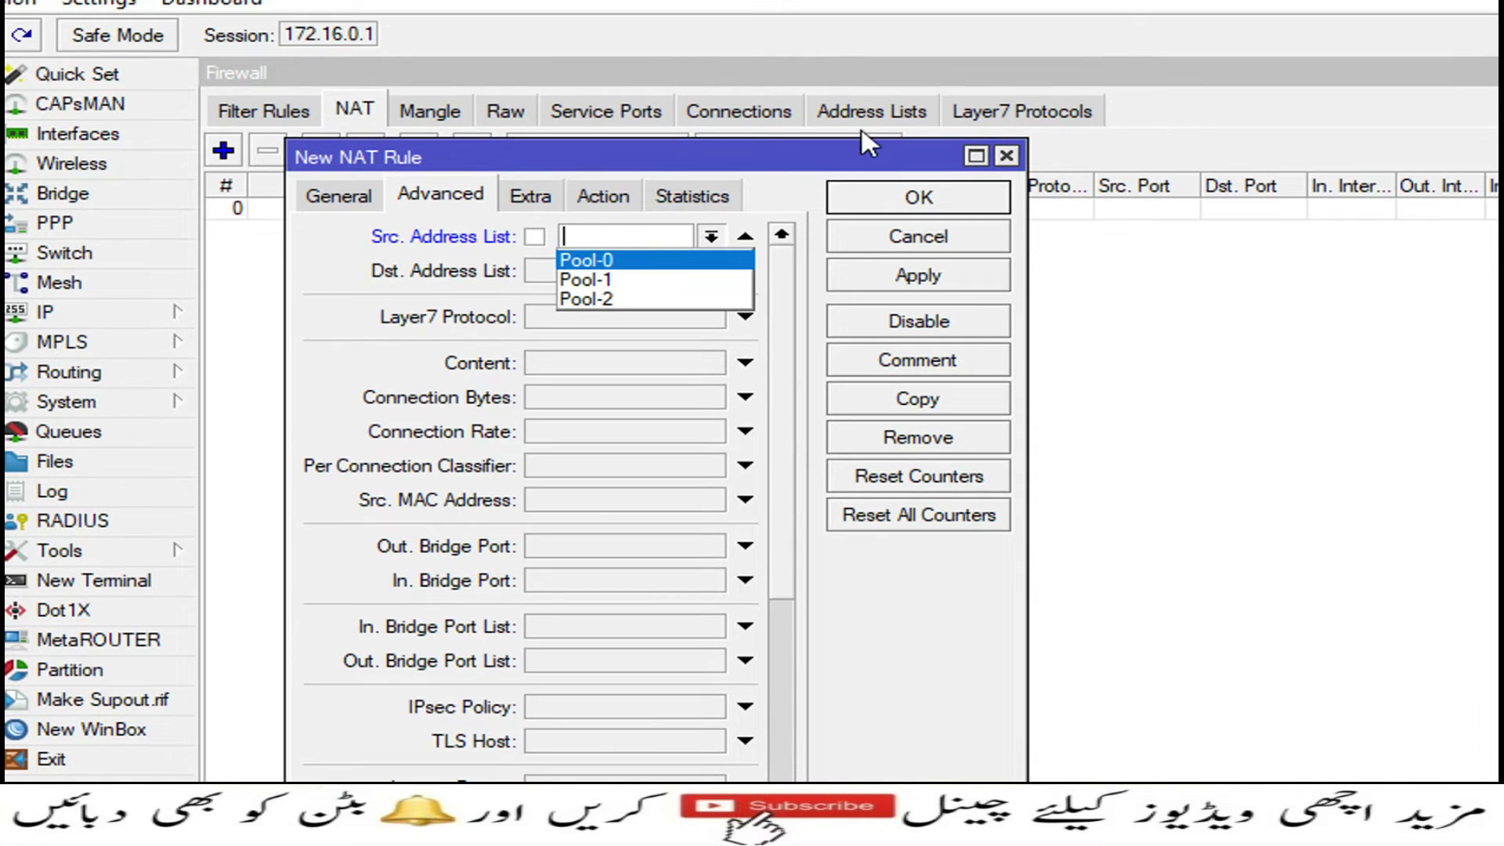
{"action": "left_click", "coordinate": [584, 260]}
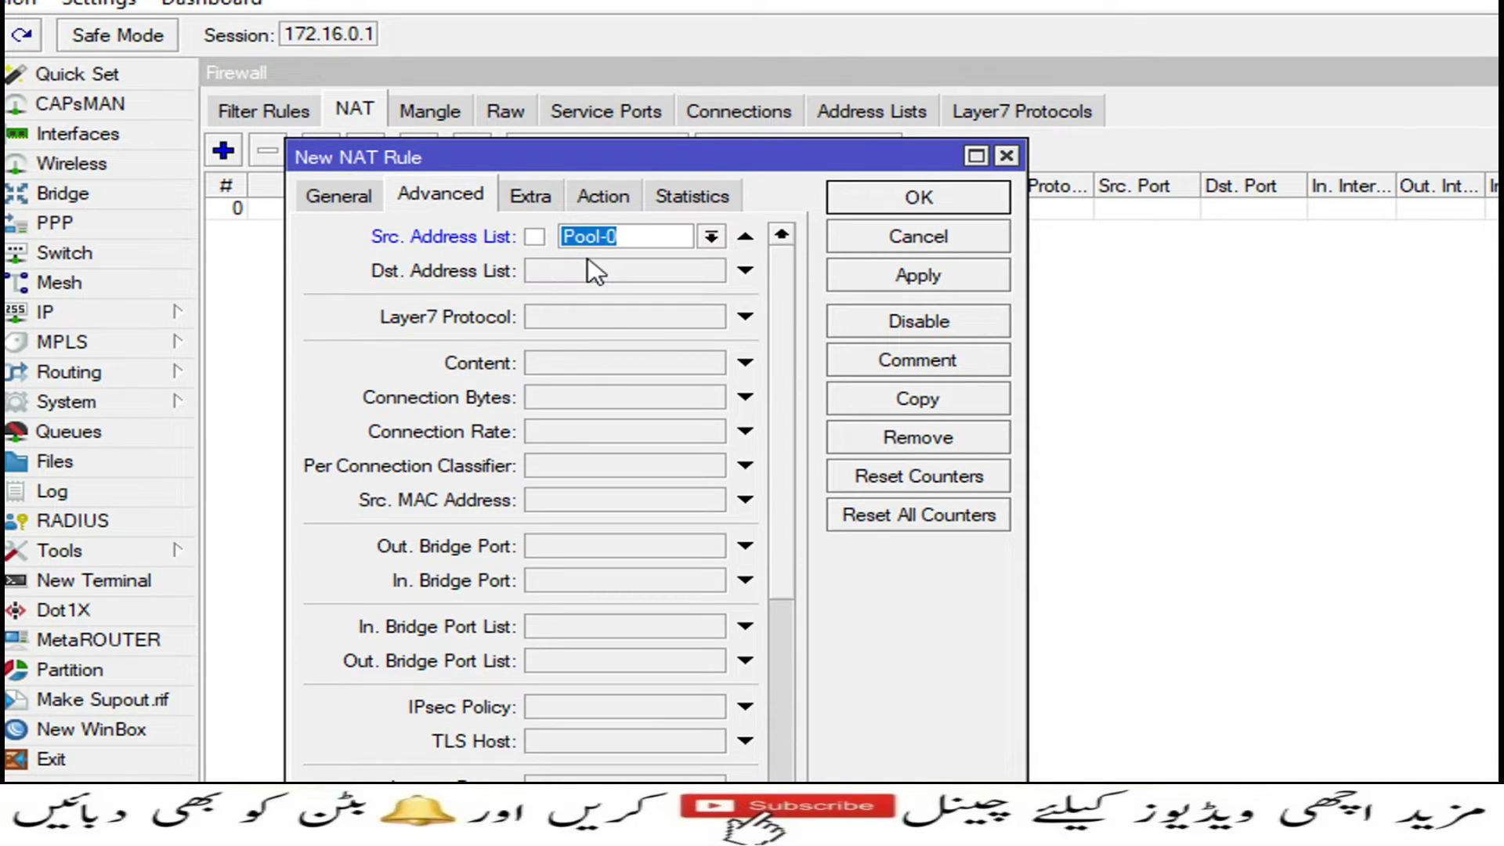
- Set the NAT rule's action to dst-nat and open its To Addresses value for editing
{"action": "left_click", "coordinate": [605, 195]}
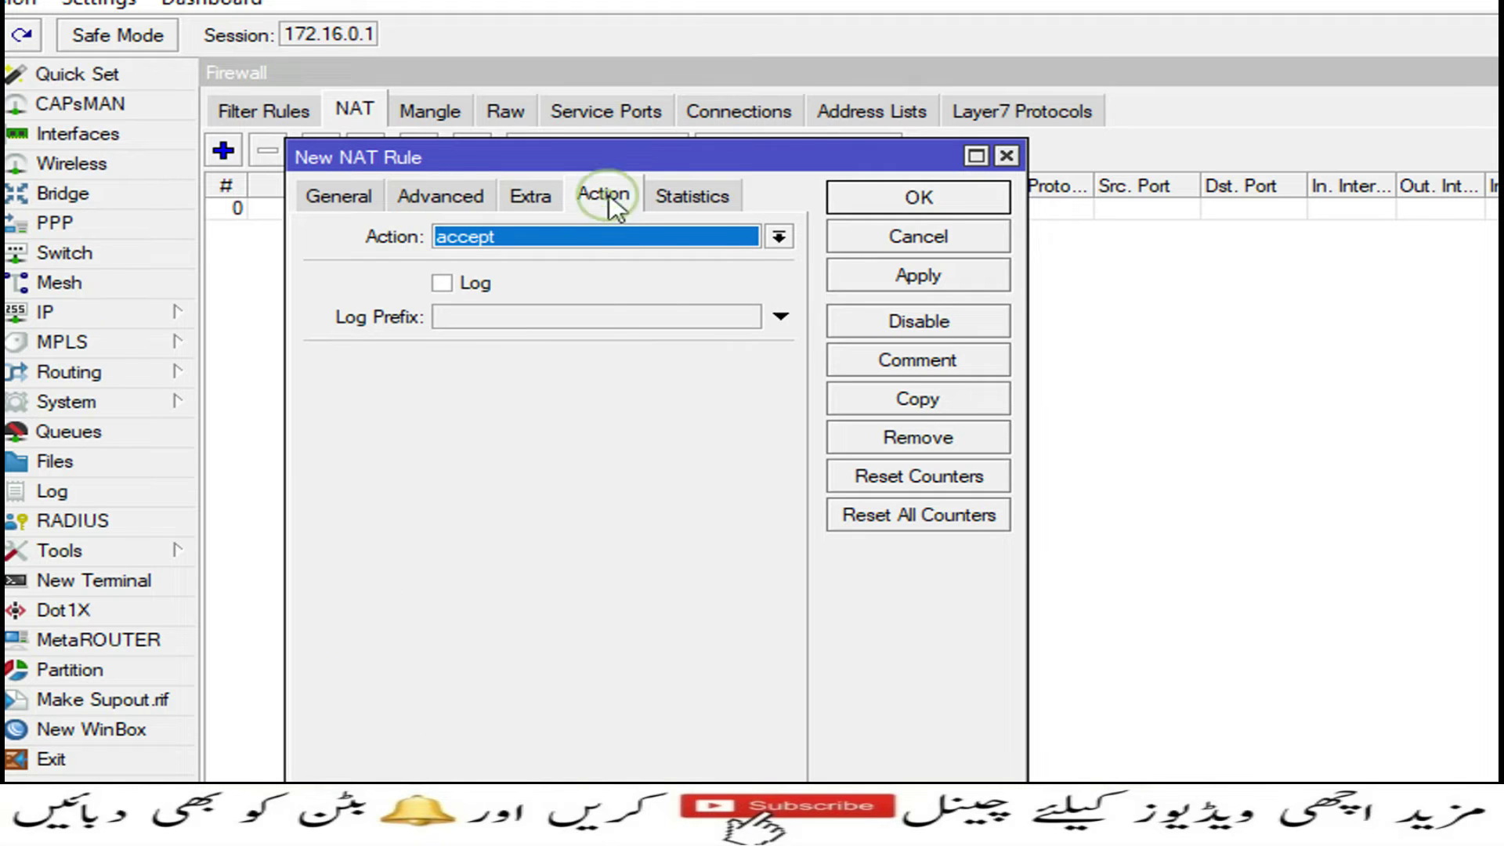
{"action": "left_click", "coordinate": [777, 235]}
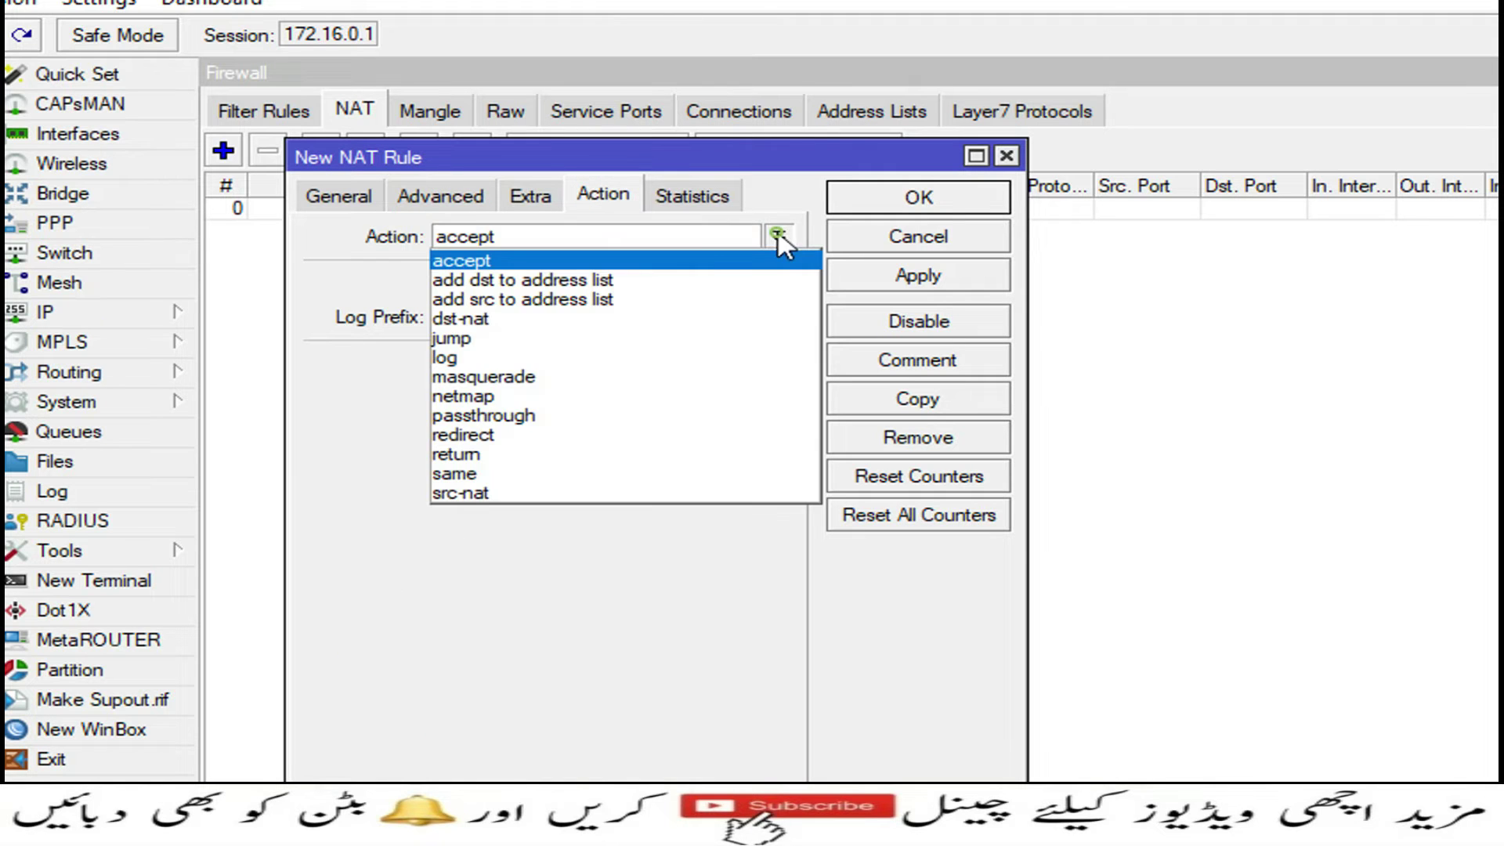
{"action": "left_click", "coordinate": [508, 319]}
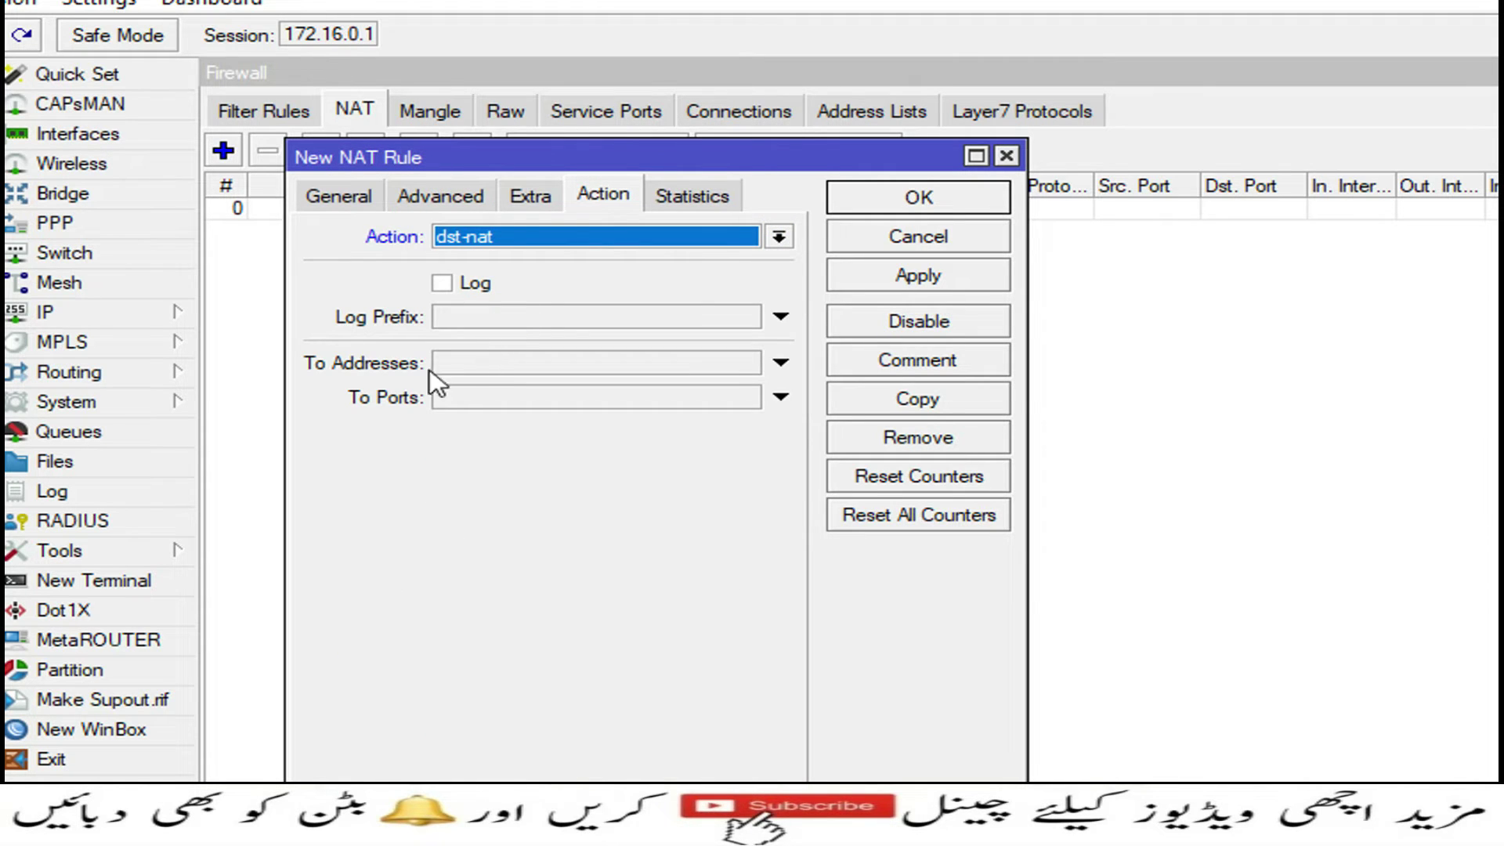
{"action": "left_click", "coordinate": [500, 367]}
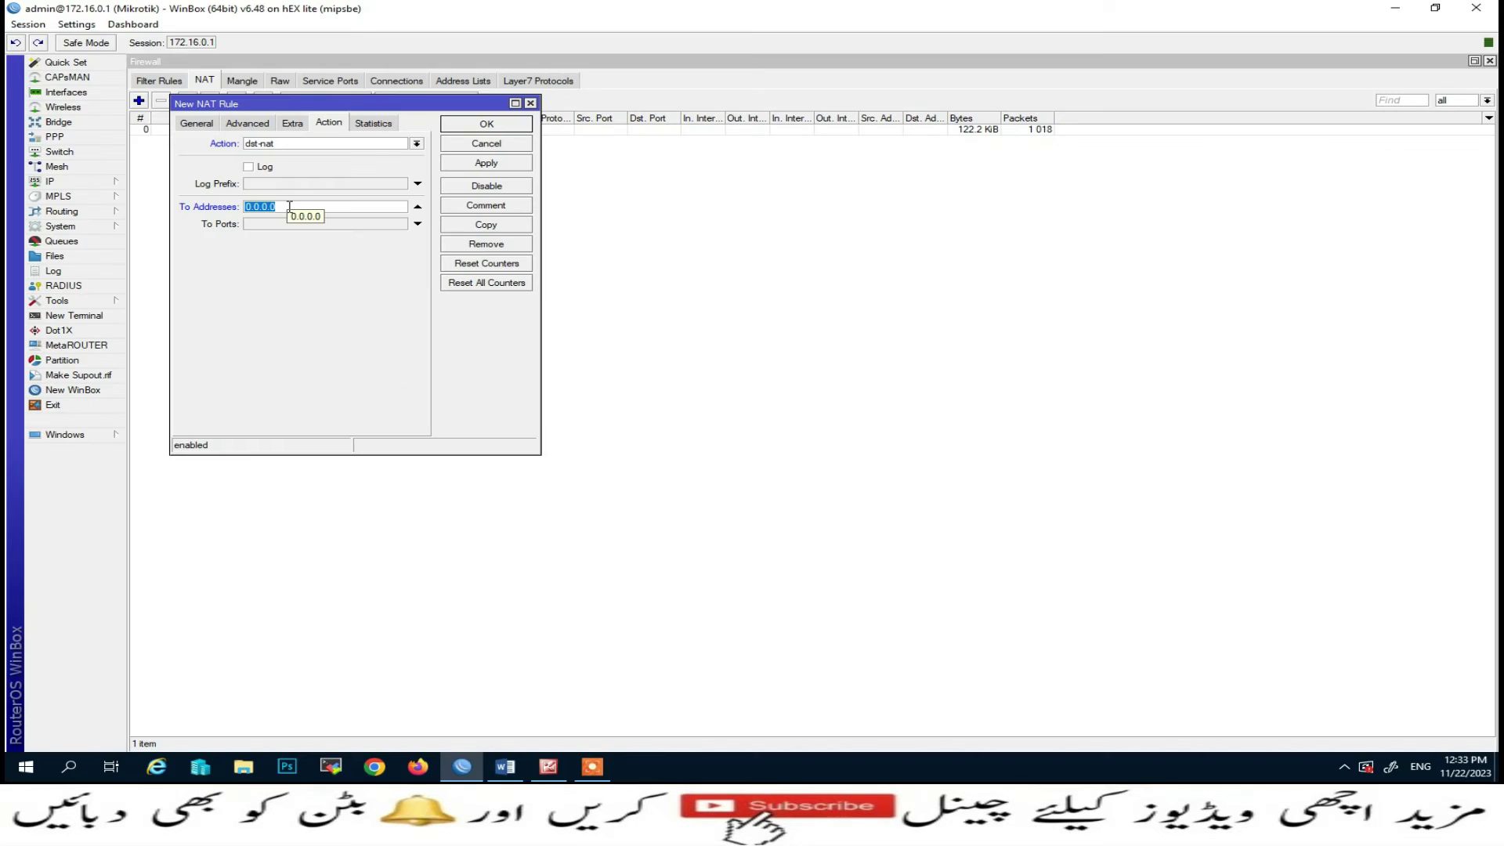
- Switch to Chrome with the Person 1 profile and open the opendns.com website
{"action": "left_click", "coordinate": [375, 766]}
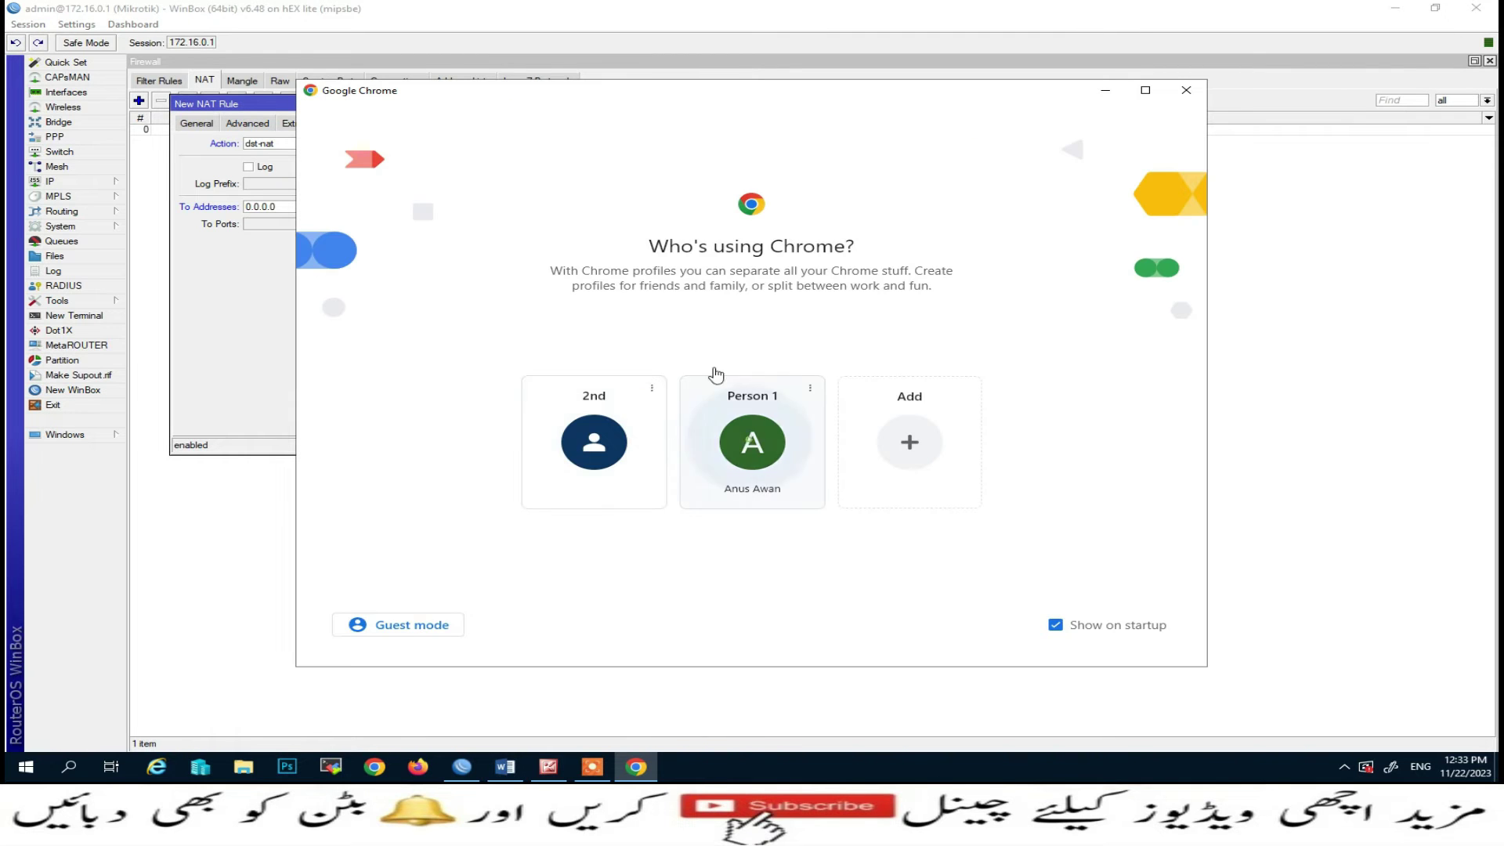
{"action": "left_click", "coordinate": [754, 450]}
{"action": "left_click", "coordinate": [384, 36]}
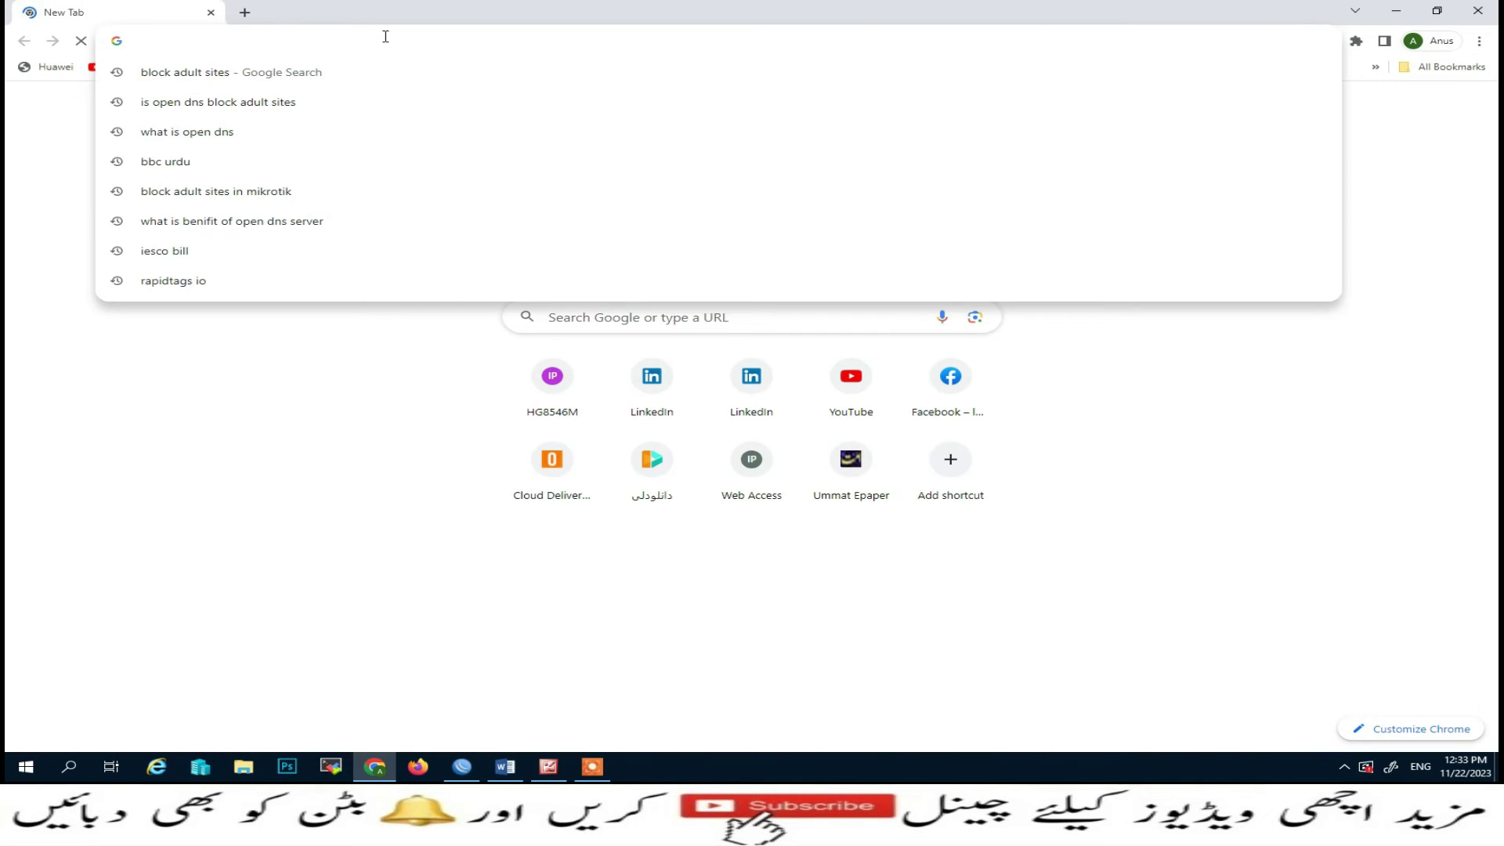
{"action": "type", "text": "opendns"}
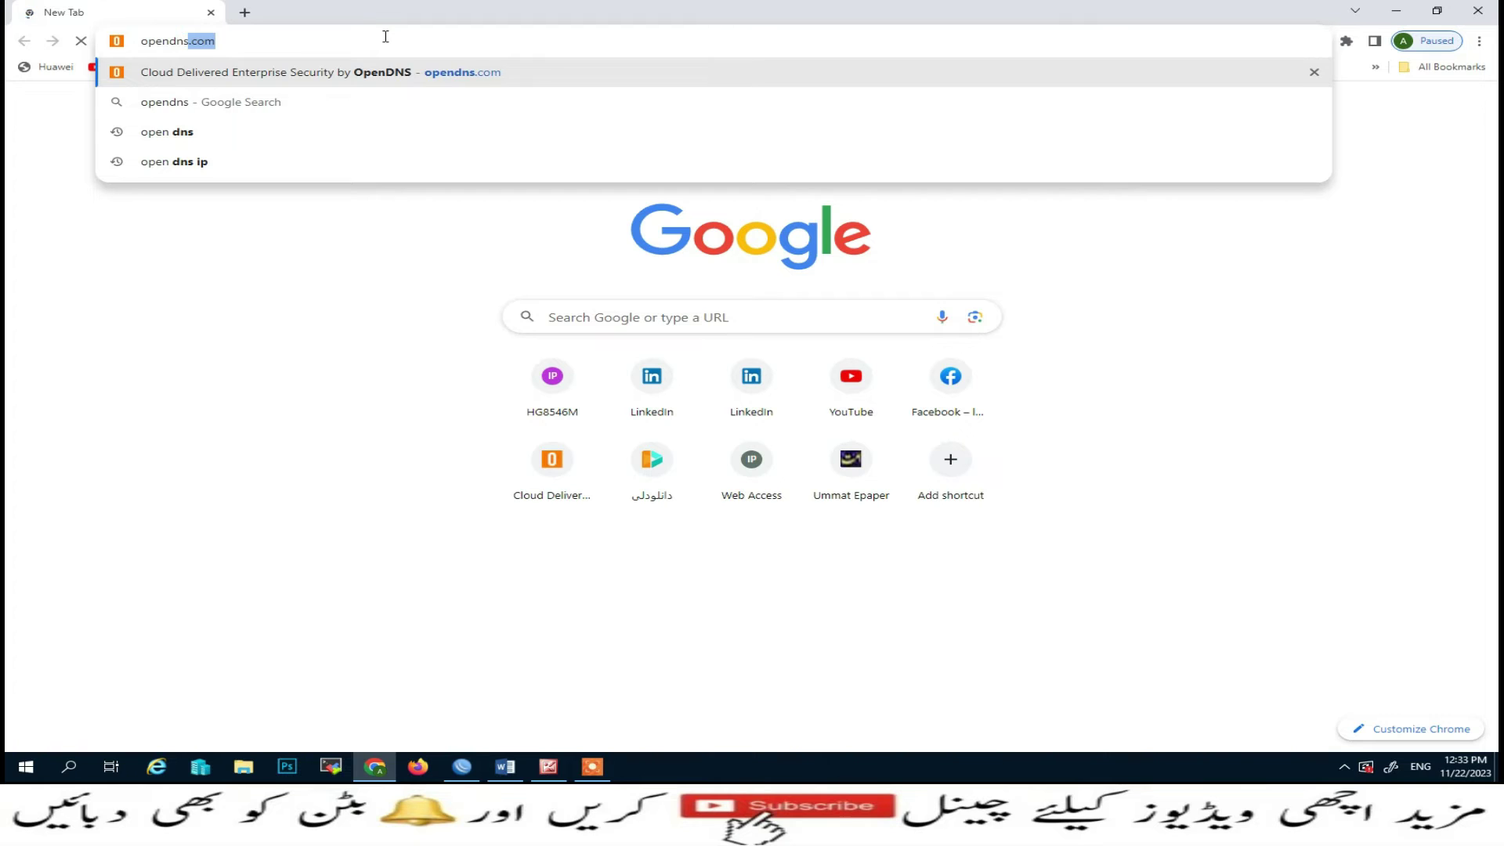
{"action": "key", "text": "Return"}
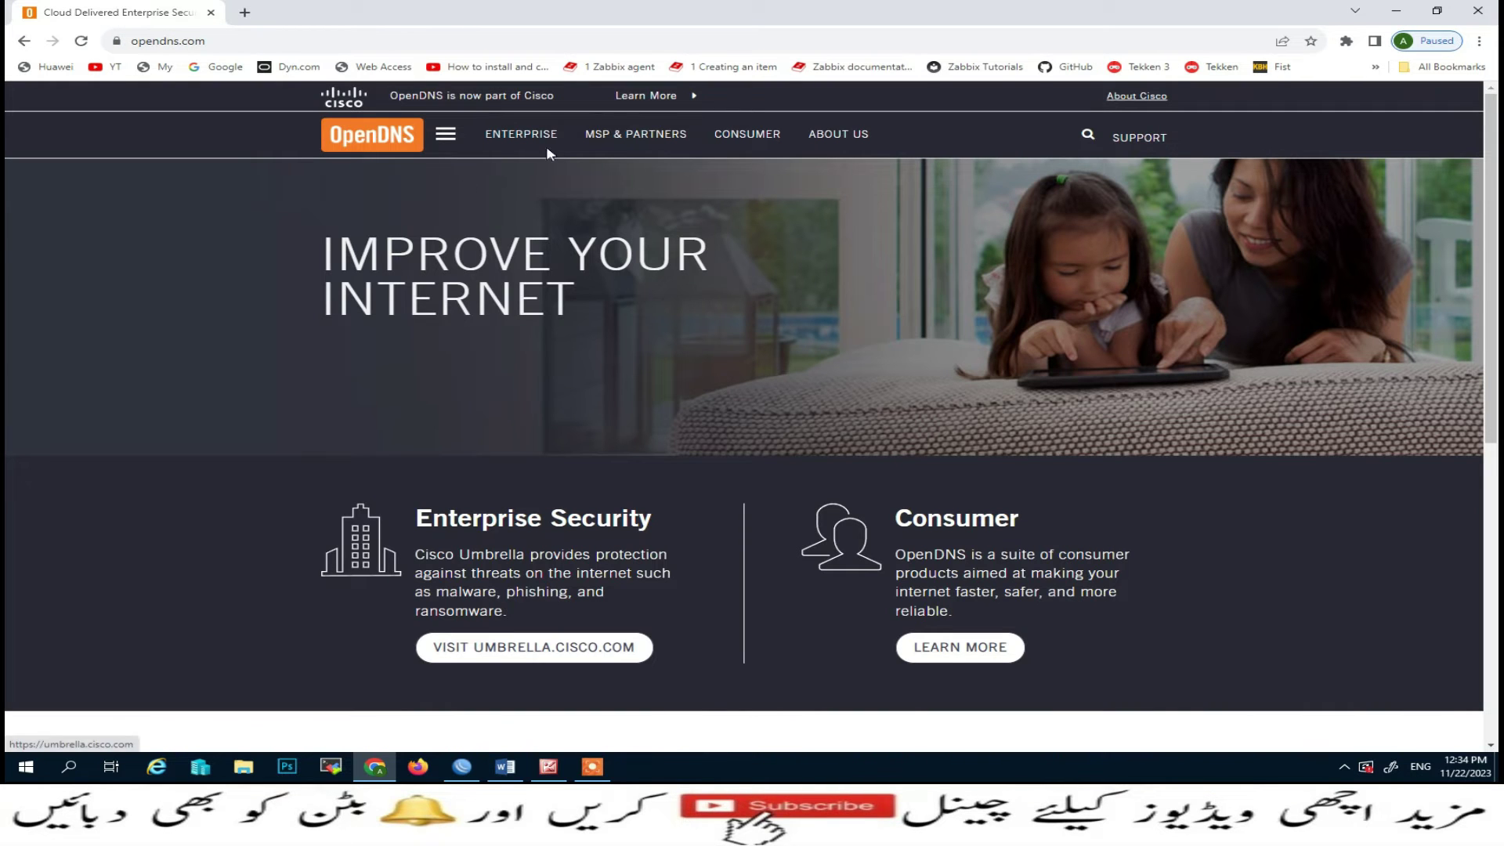
- Find the OpenDNS server addresses in the page footer and copy 208.67.222.222
{"action": "scroll", "coordinate": [378, 340], "scroll_direction": "down", "scroll_amount": 2}
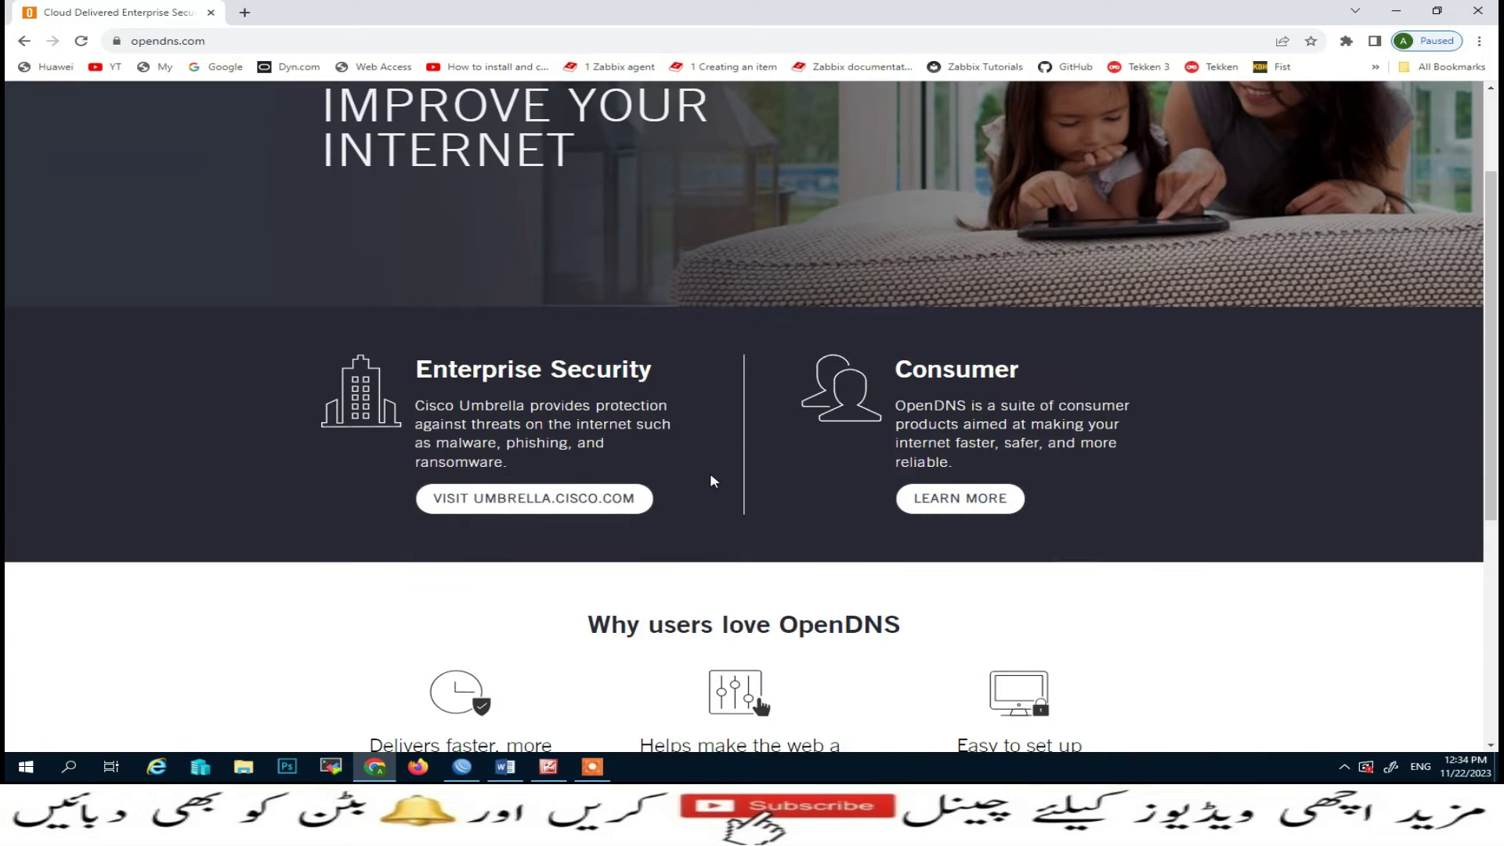
{"action": "scroll", "coordinate": [678, 497], "scroll_direction": "down", "scroll_amount": 2}
{"action": "scroll", "coordinate": [609, 553], "scroll_direction": "down", "scroll_amount": 2}
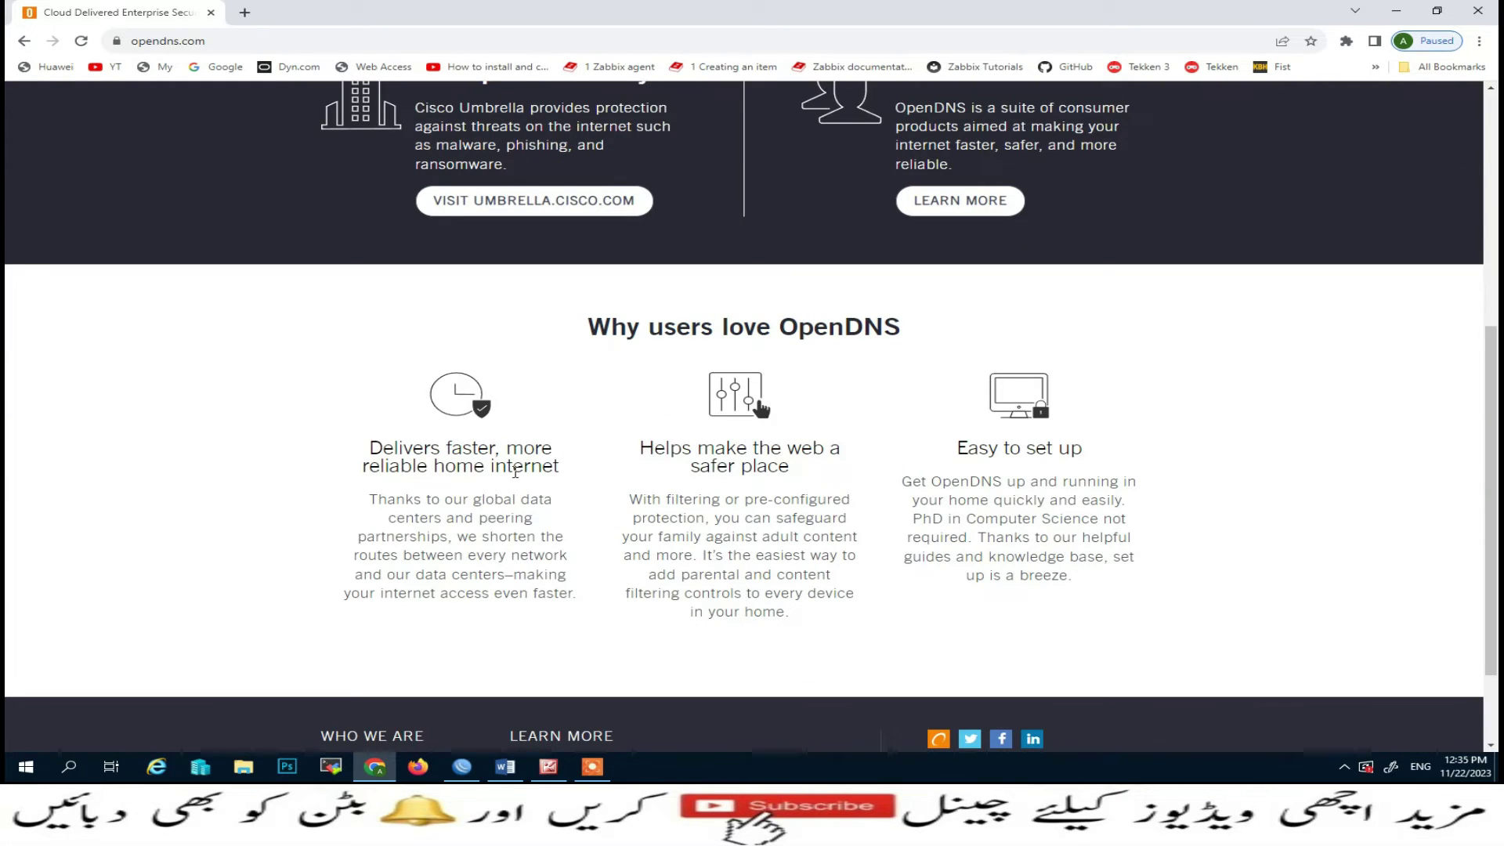
{"action": "scroll", "coordinate": [889, 456], "scroll_direction": "down", "scroll_amount": 2}
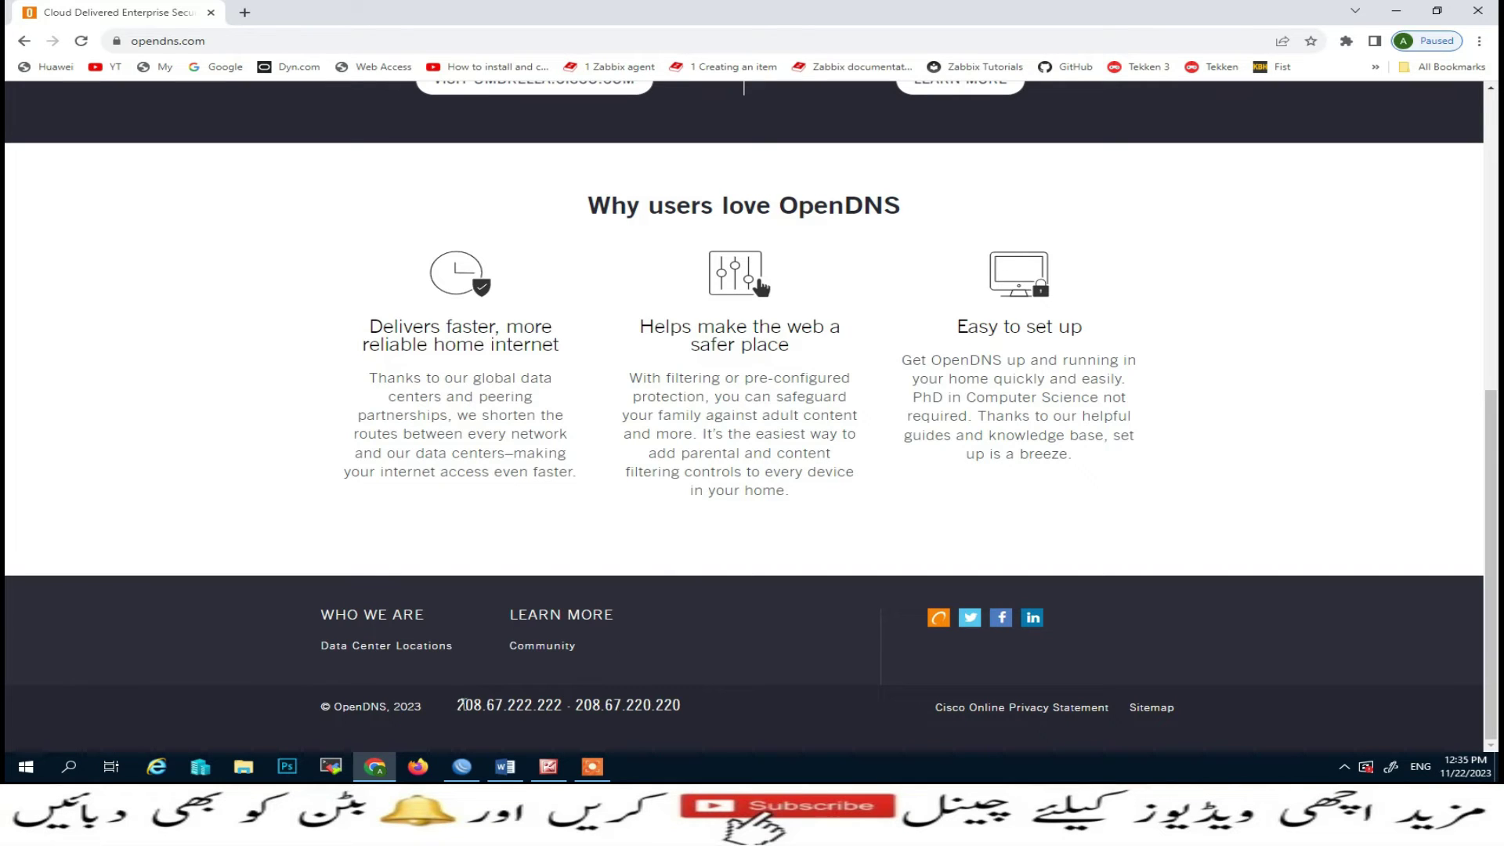
{"action": "left_click_drag", "start_coordinate": [341, 708], "coordinate": [432, 713]}
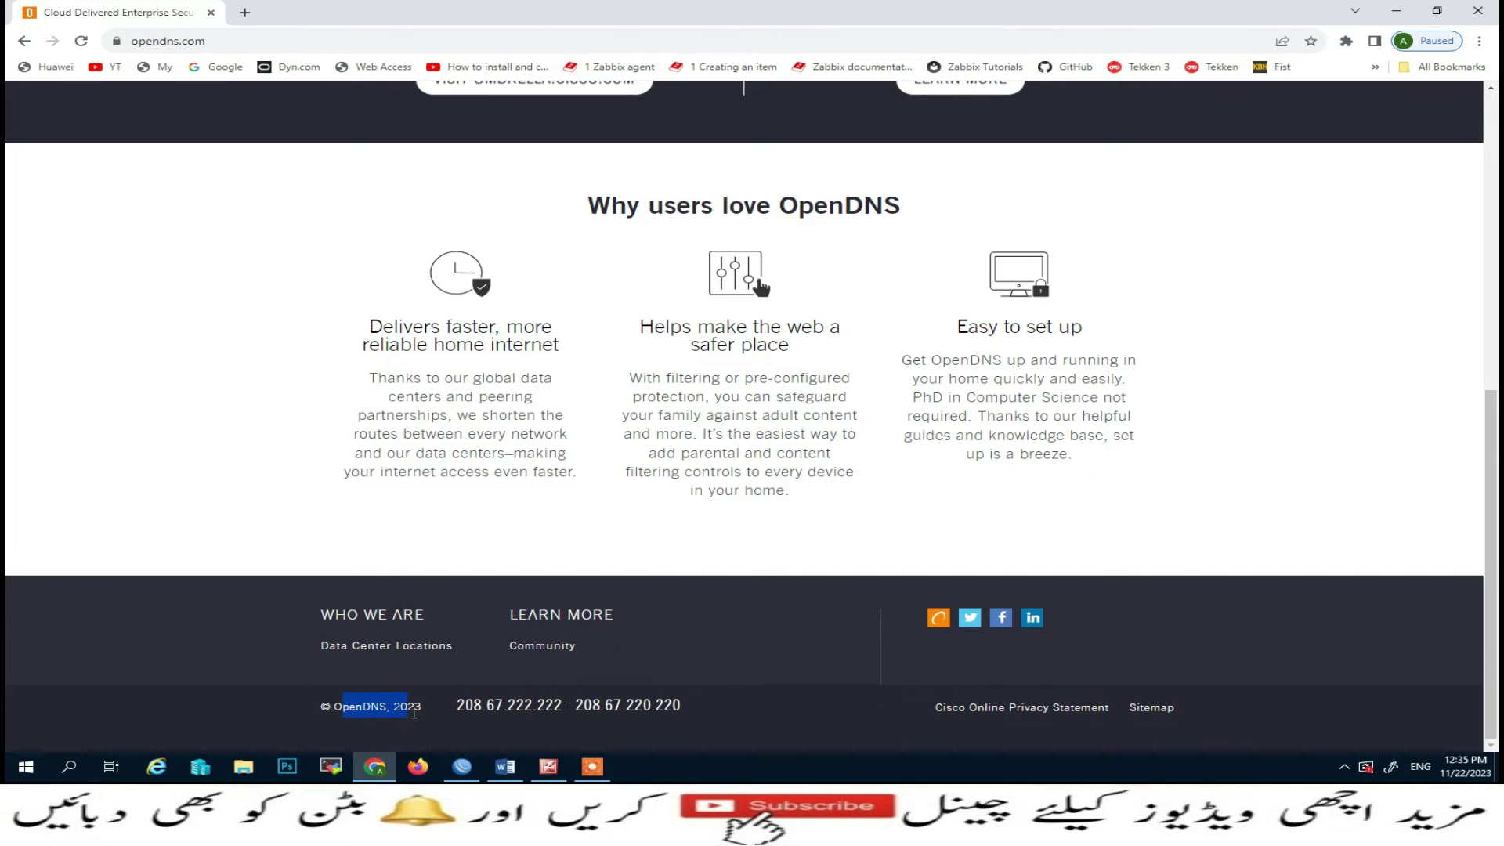
{"action": "left_click_drag", "start_coordinate": [460, 704], "coordinate": [557, 704]}
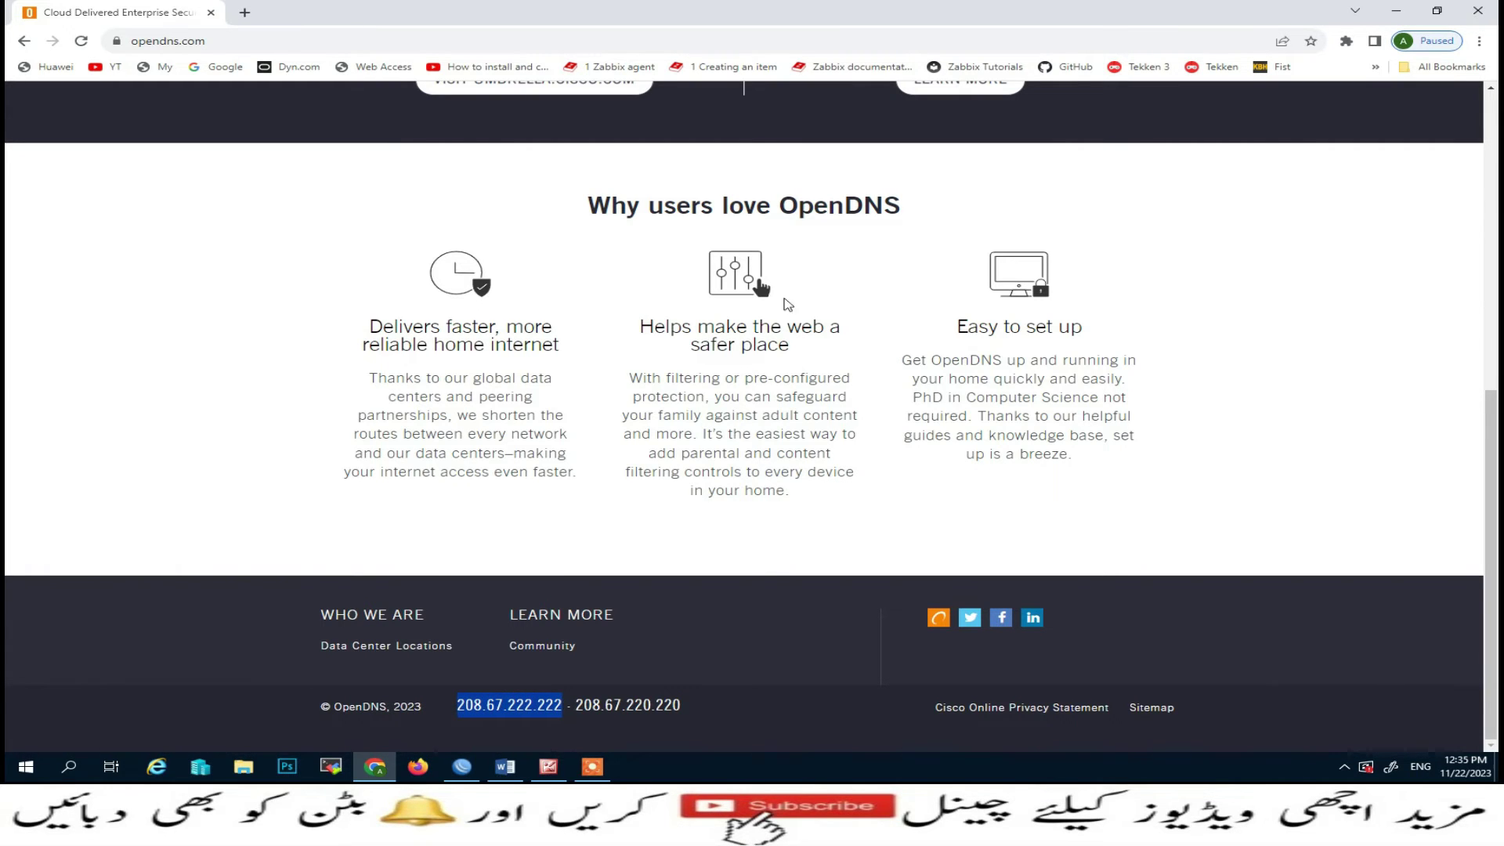
- Switch back to WinBox and set the NAT rule's destination to address 208.67.222.222 and port 53
{"action": "left_click", "coordinate": [462, 766]}
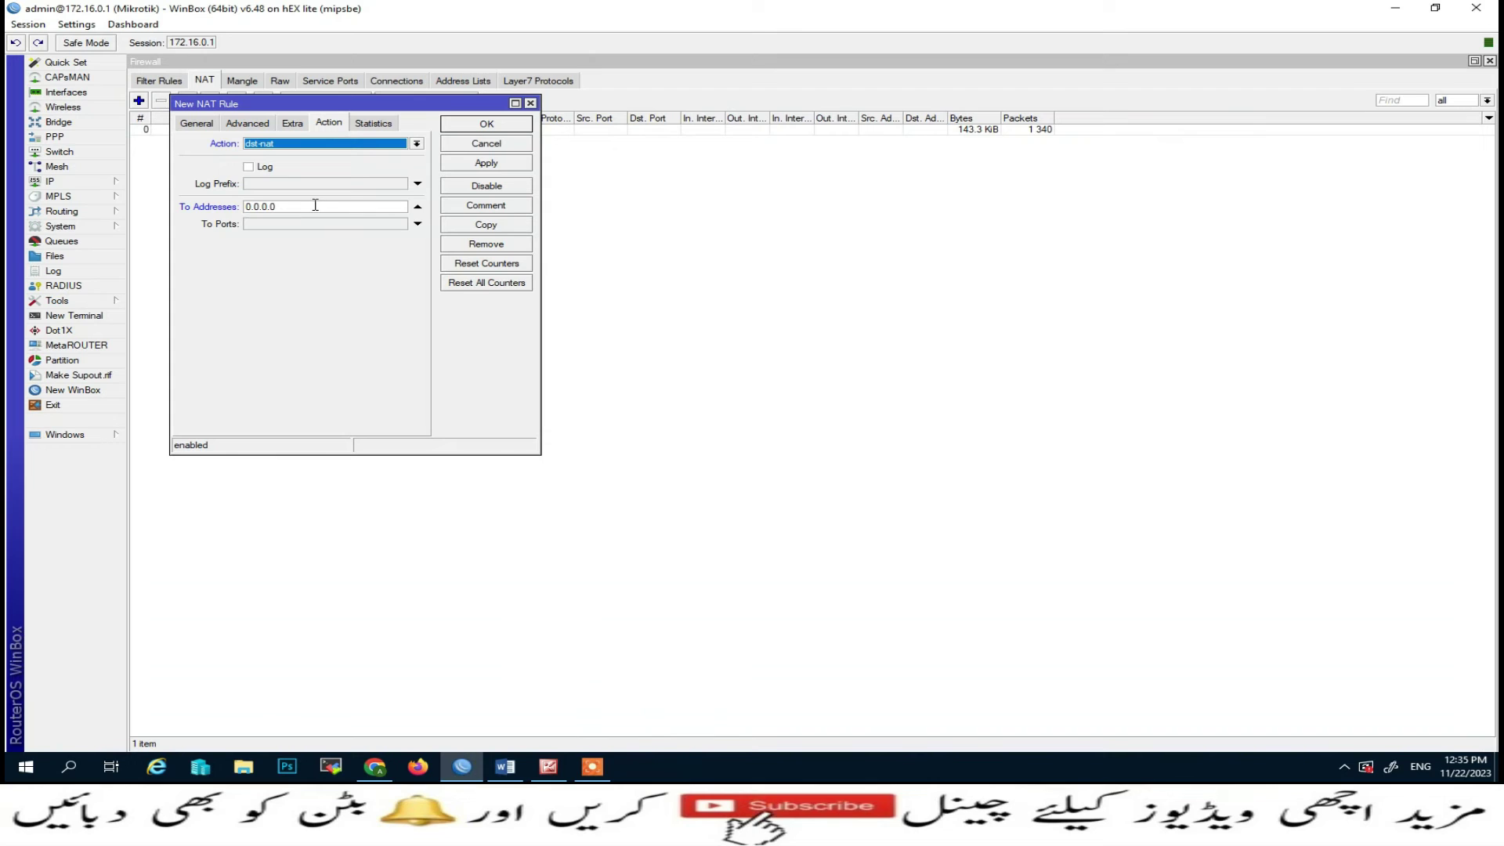
{"action": "double_click", "coordinate": [315, 205]}
{"action": "type", "text": "208.67.222.222"}
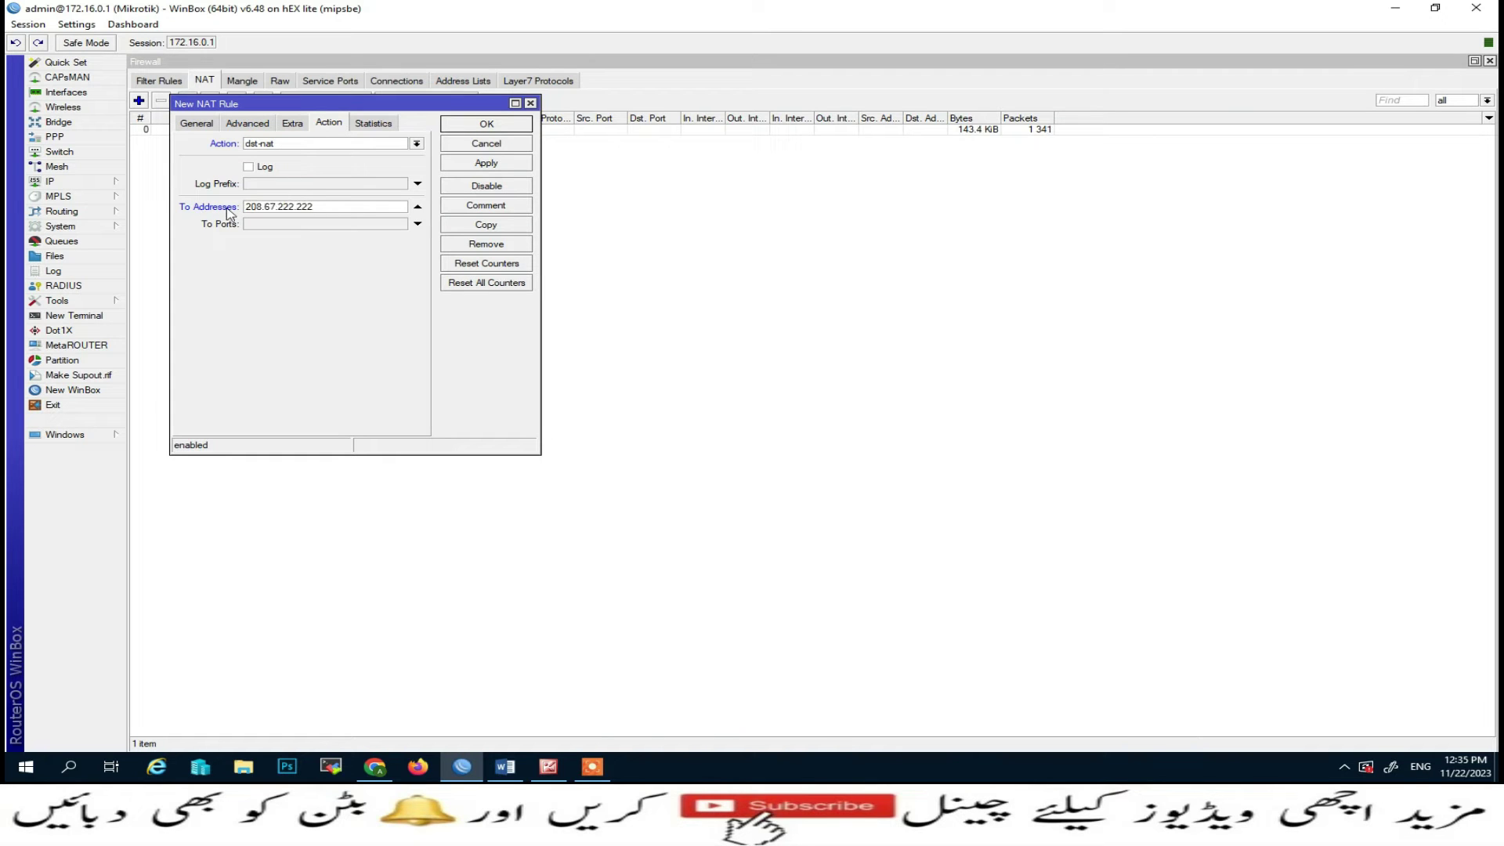
{"action": "left_click", "coordinate": [280, 224]}
{"action": "type", "text": "53"}
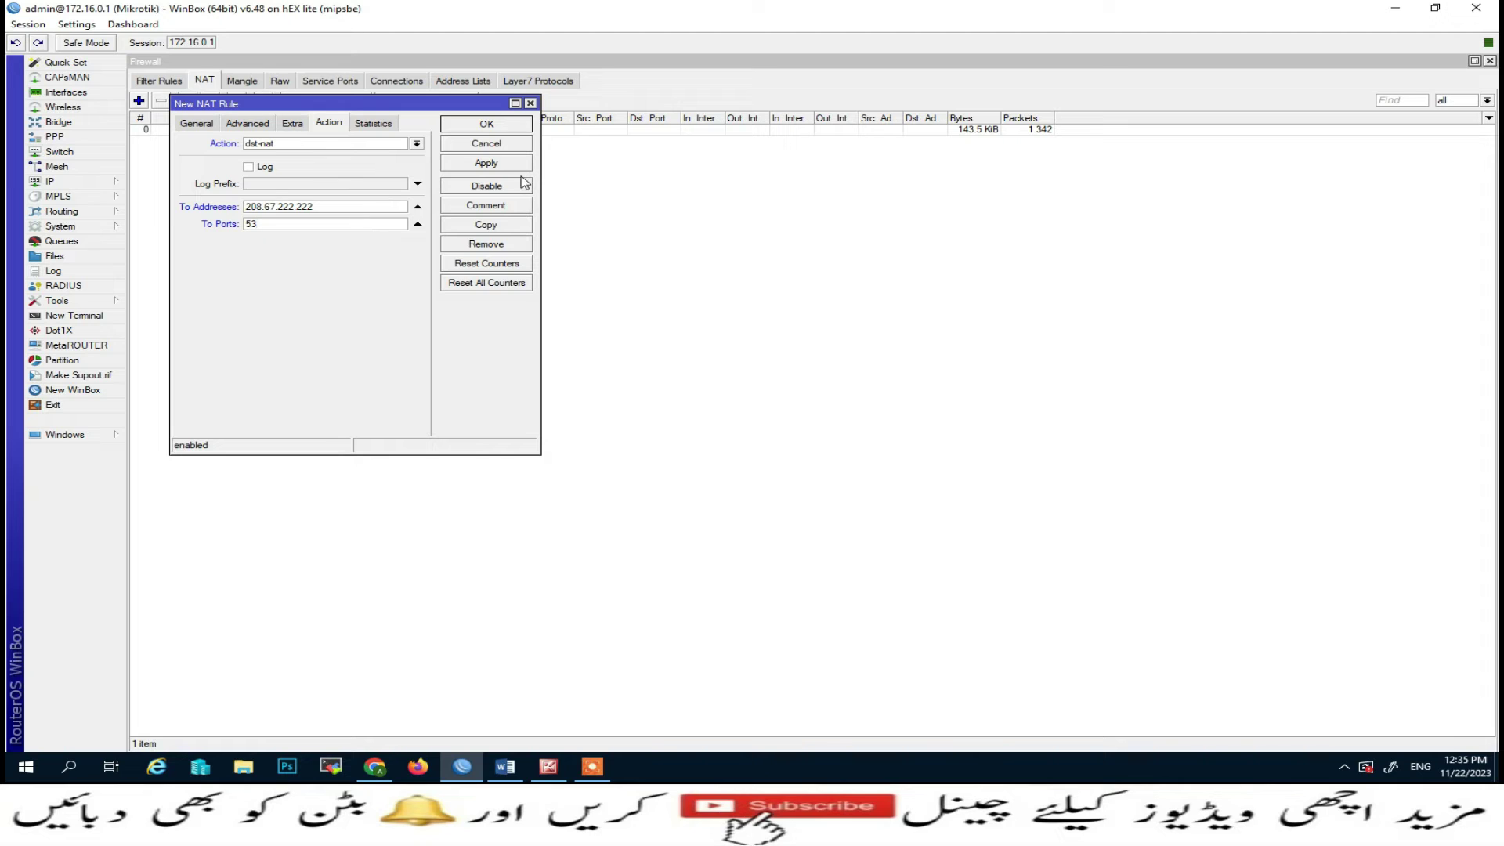
- Add the comment "Adult Sites" to the NAT rule, then apply and save the rule
{"action": "left_click", "coordinate": [488, 209]}
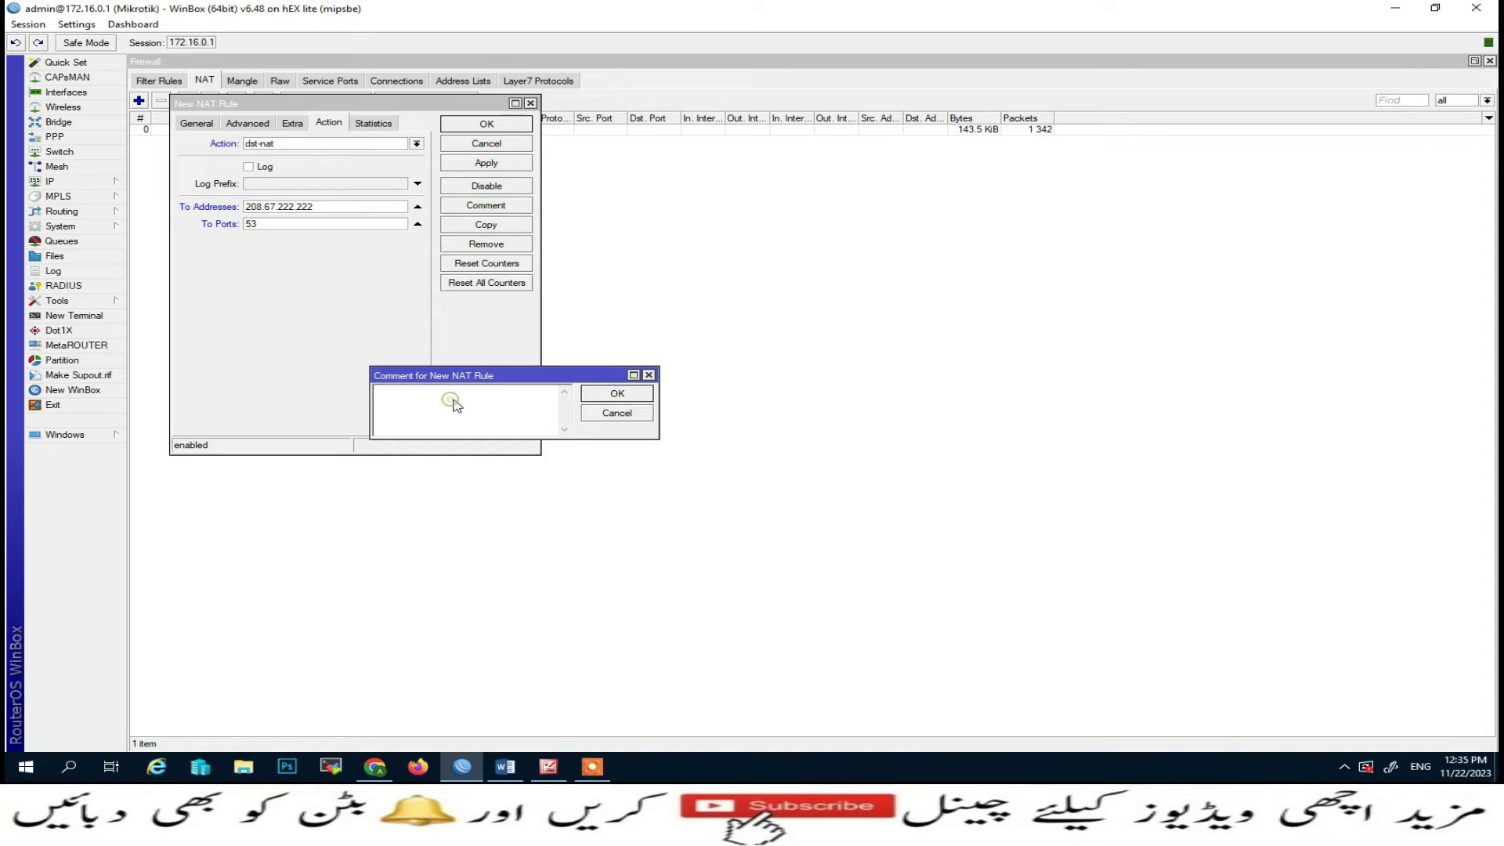
{"action": "type", "text": "Adult Sites"}
{"action": "left_click", "coordinate": [636, 395]}
{"action": "left_click", "coordinate": [494, 167]}
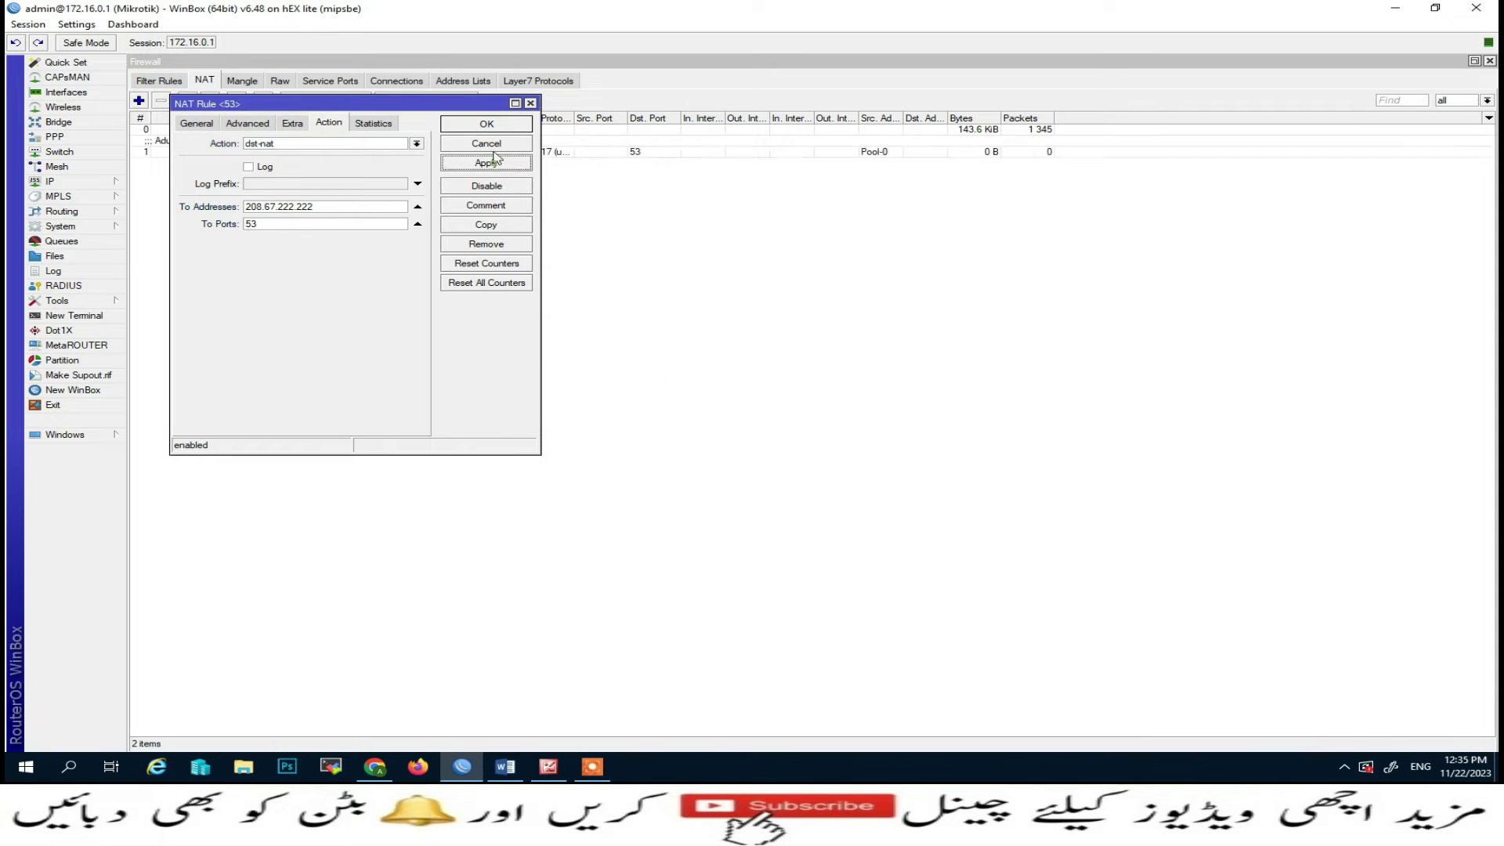
{"action": "left_click", "coordinate": [491, 124]}
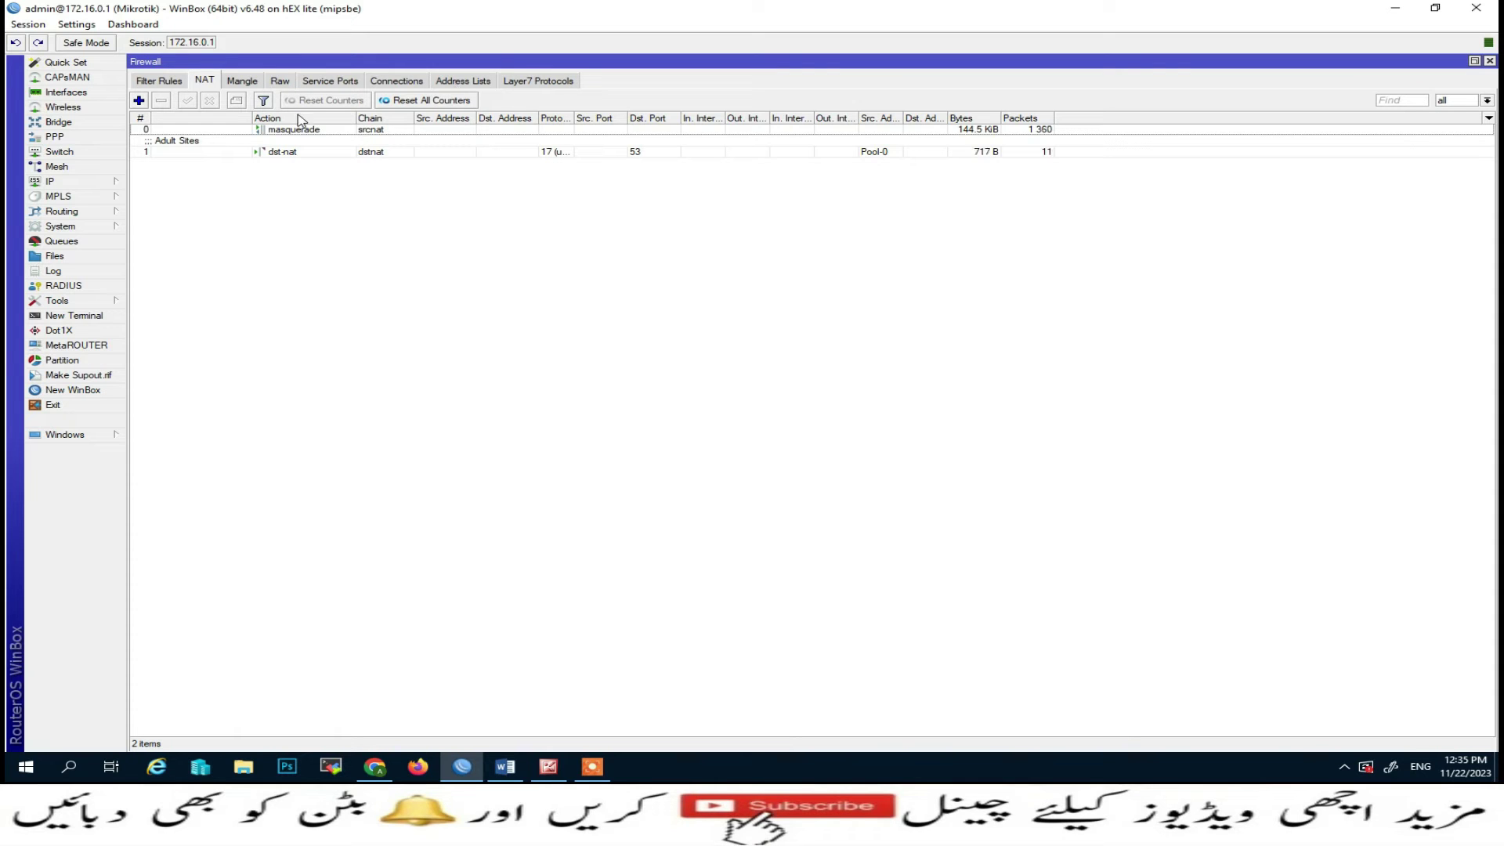
- Switch to the Word document on blocking adult sites and copy the whole expression under the Regexp heading
{"action": "left_click", "coordinate": [505, 766]}
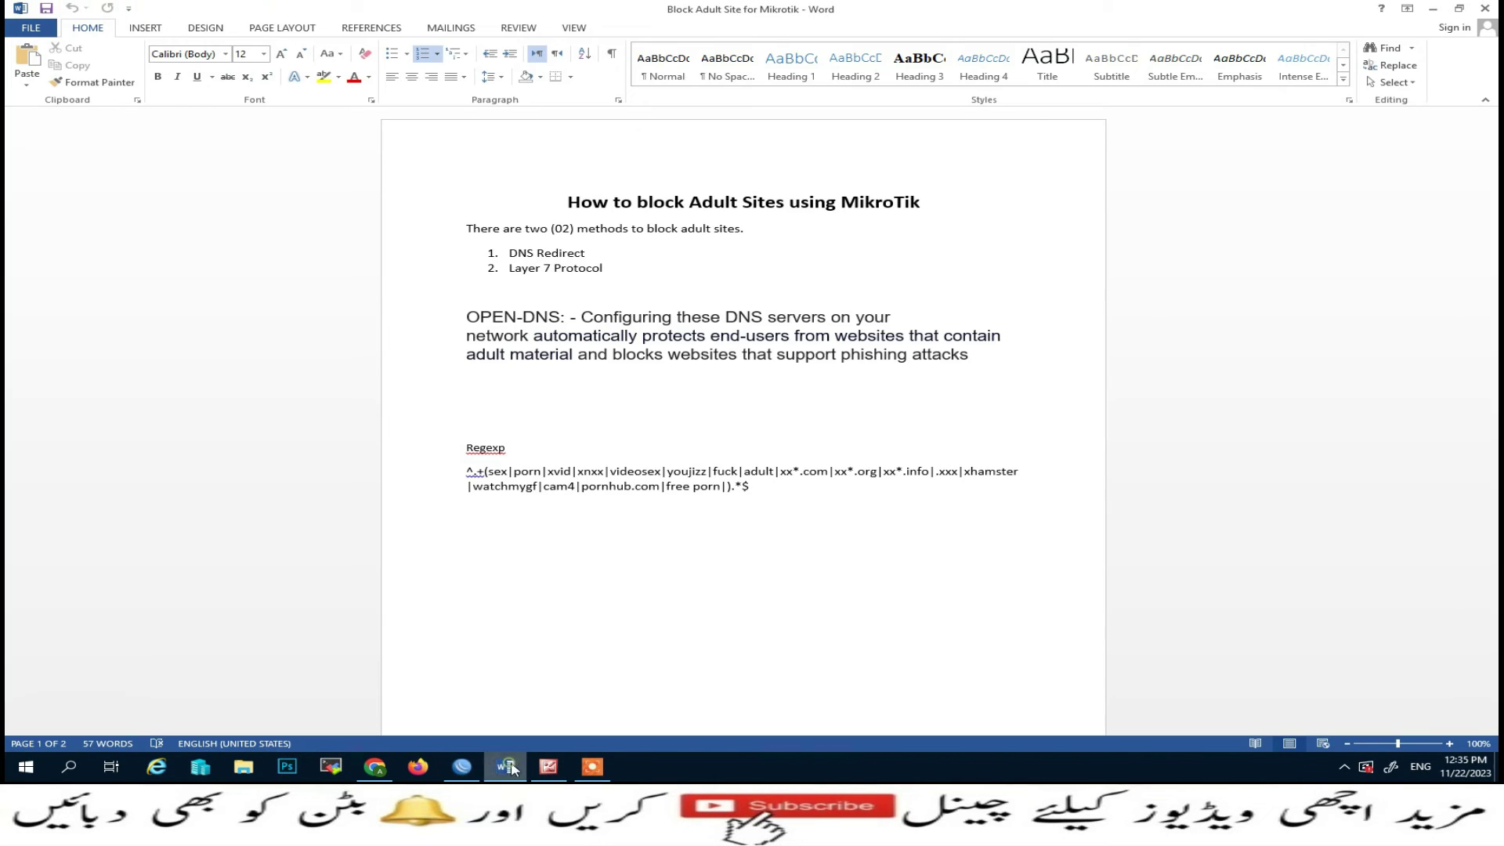
{"action": "left_click_drag", "start_coordinate": [513, 253], "coordinate": [593, 253]}
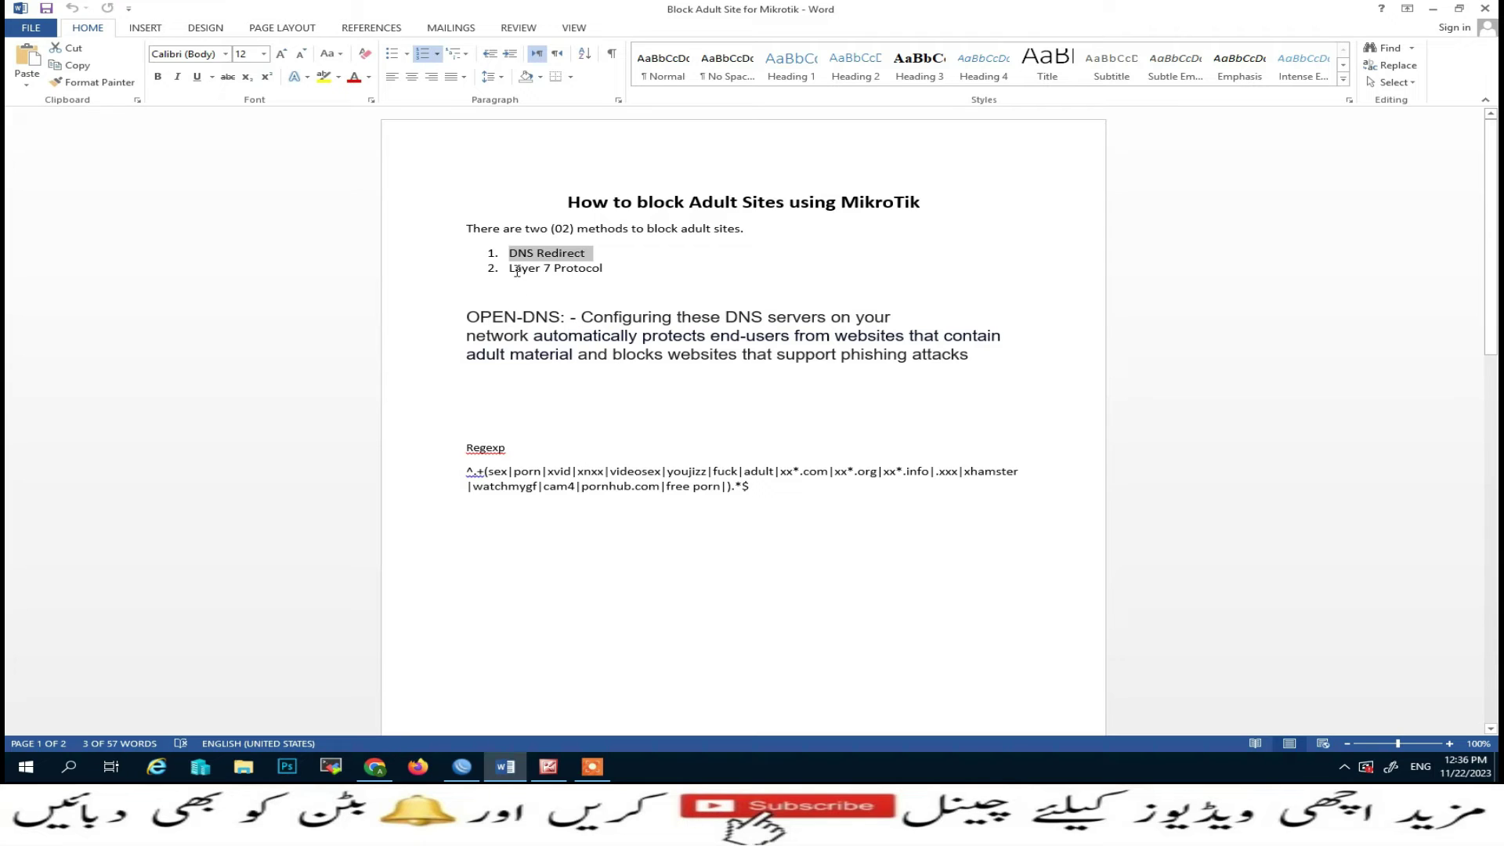
{"action": "left_click_drag", "start_coordinate": [511, 269], "coordinate": [571, 268]}
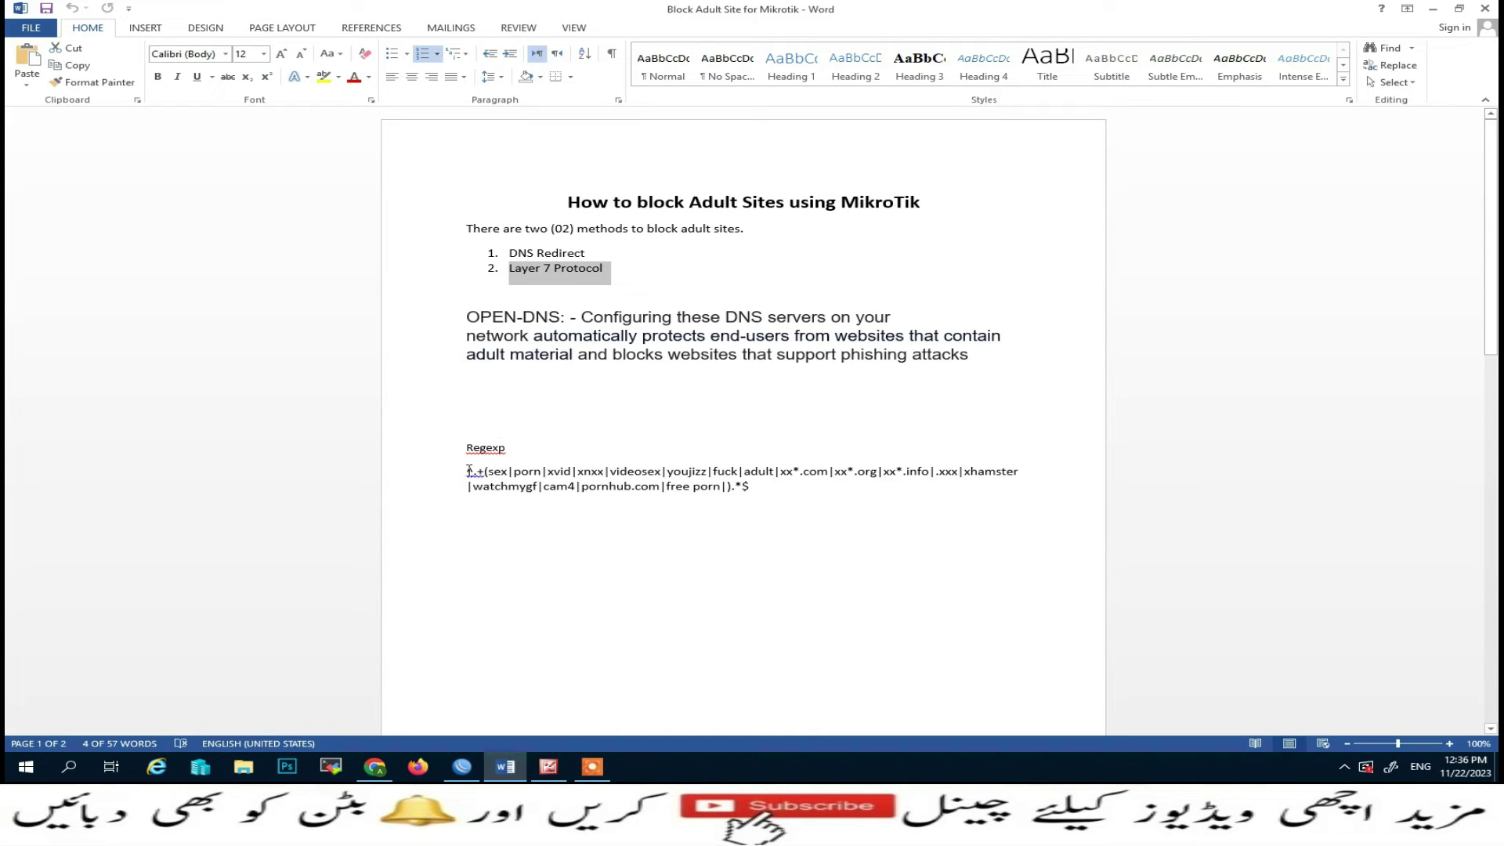
{"action": "left_click_drag", "start_coordinate": [468, 471], "coordinate": [770, 493]}
{"action": "key", "text": "ctrl+c"}
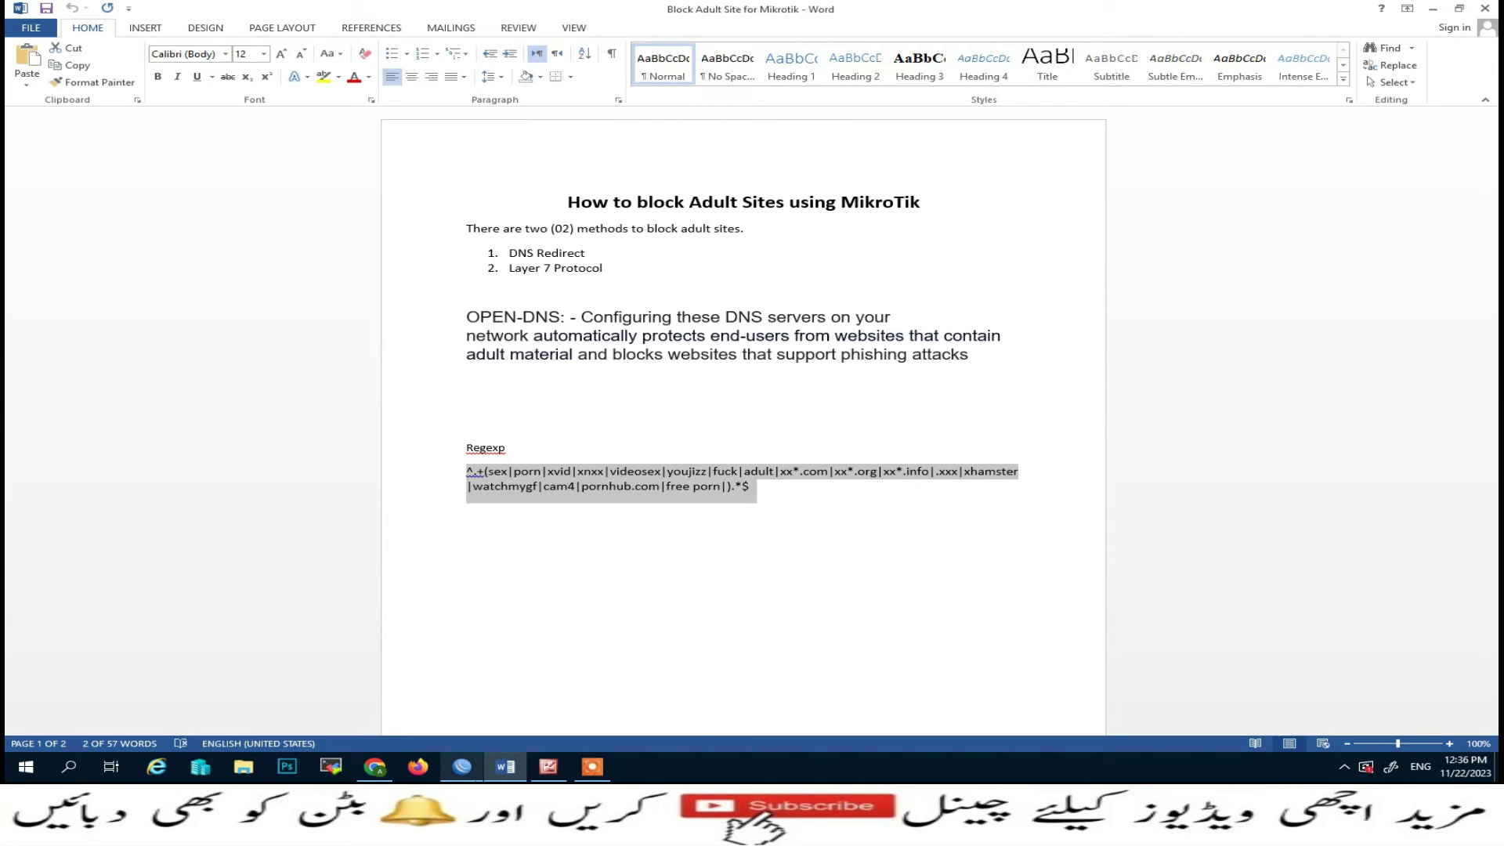
- Switch back to WinBox and create a firewall Layer7 protocol named "Adult Block Sites" with the copied expression as its regexp
{"action": "left_click", "coordinate": [462, 767]}
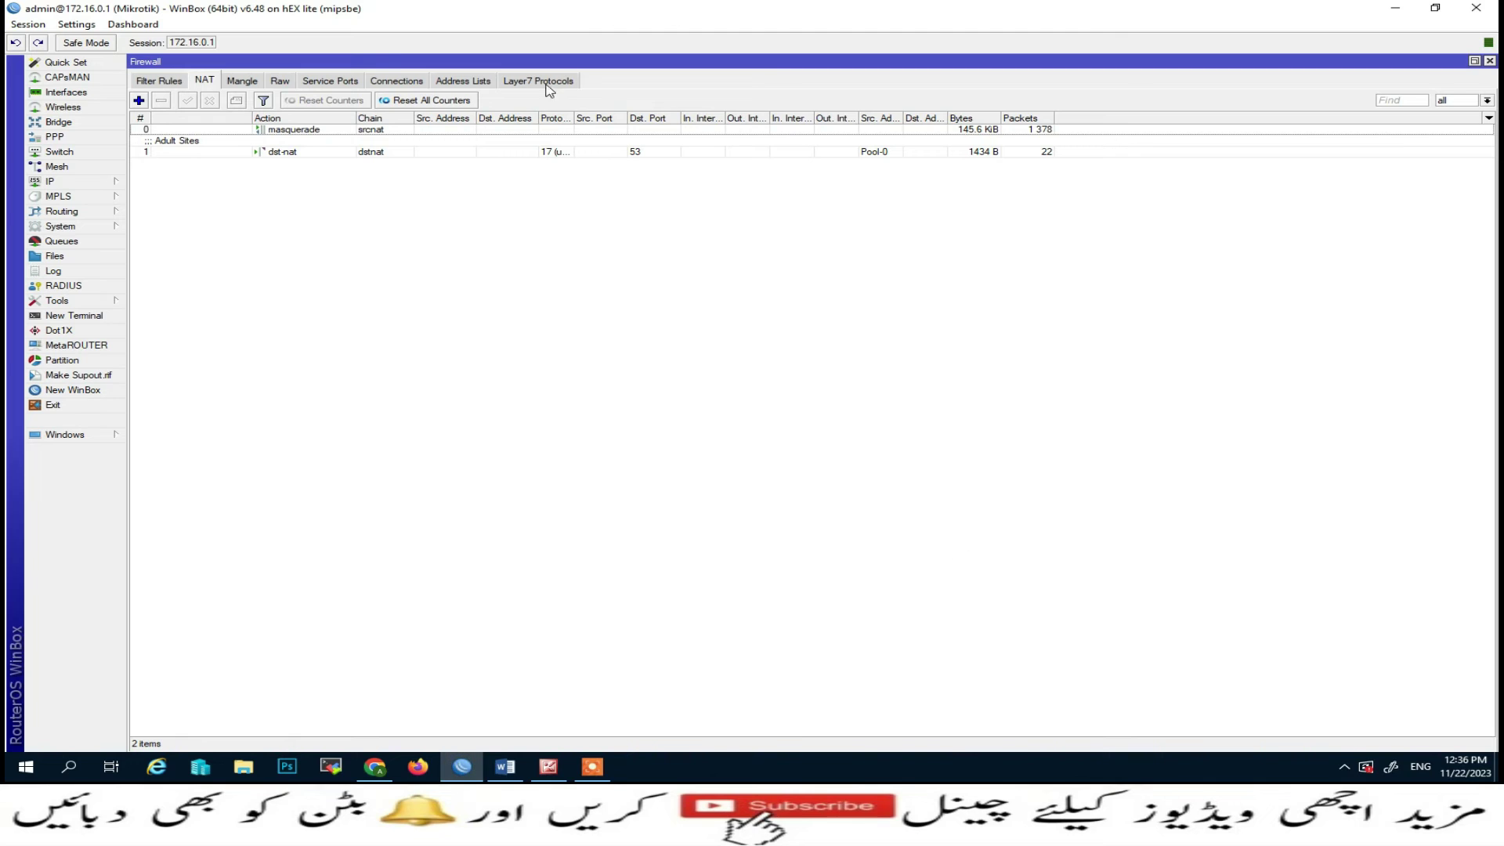
{"action": "left_click", "coordinate": [544, 81]}
{"action": "left_click", "coordinate": [139, 101]}
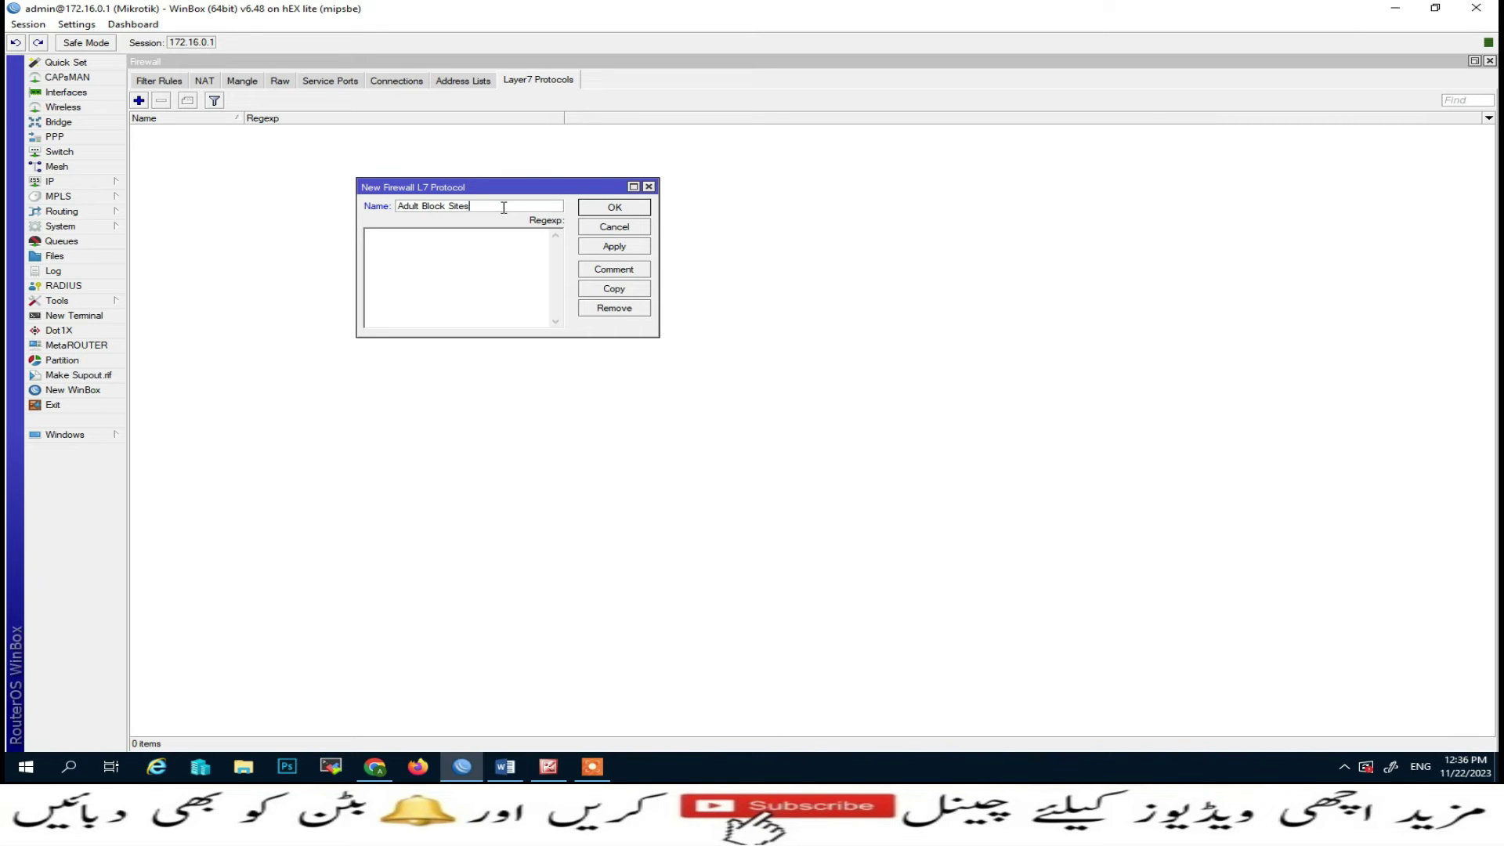
{"action": "left_click", "coordinate": [472, 265]}
{"action": "key", "text": "ctrl+v"}
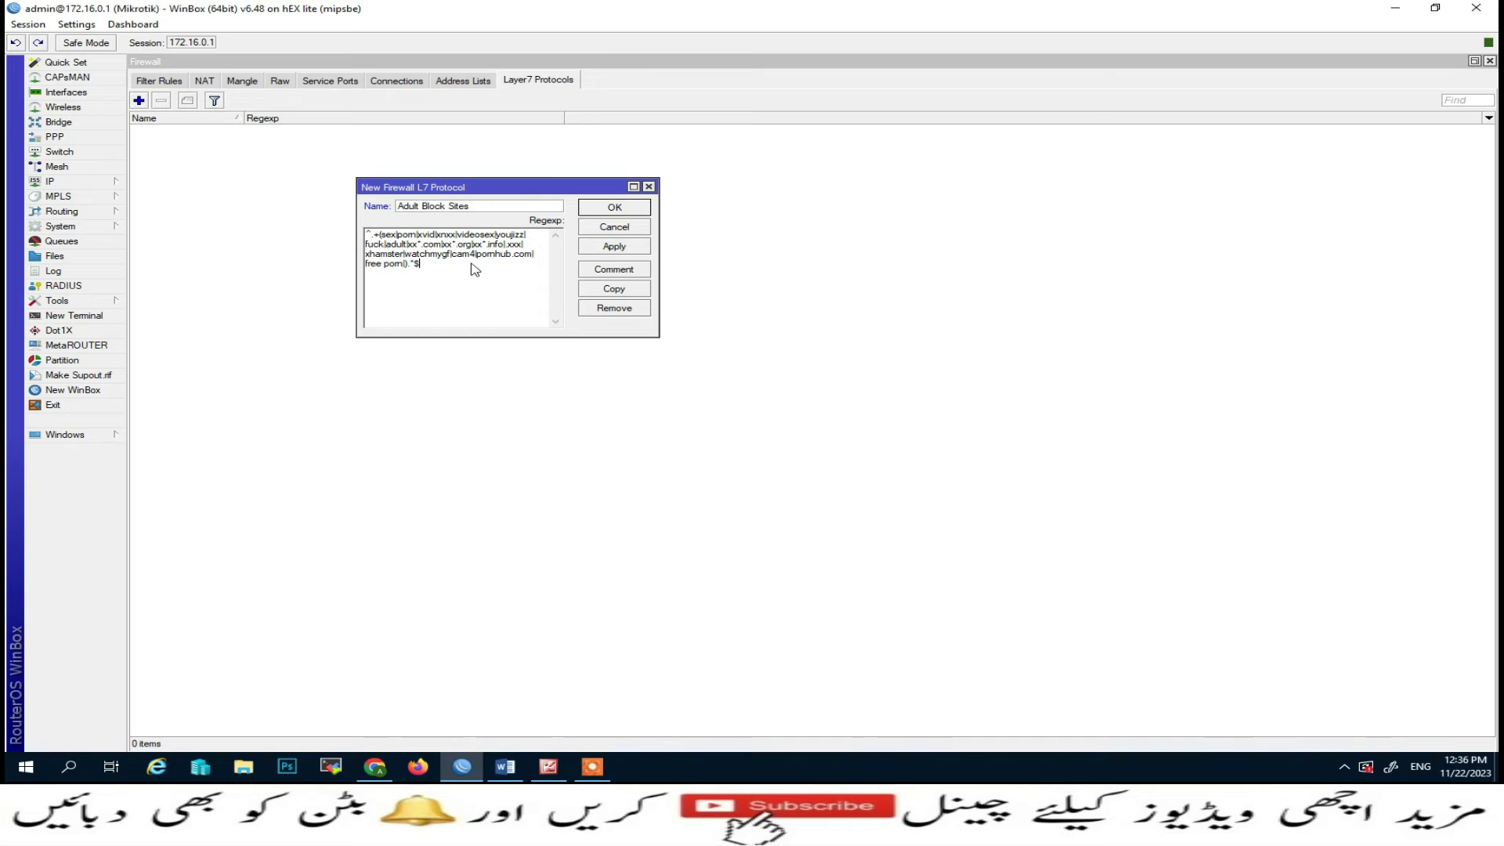
{"action": "left_click", "coordinate": [615, 246]}
{"action": "left_click", "coordinate": [636, 206]}
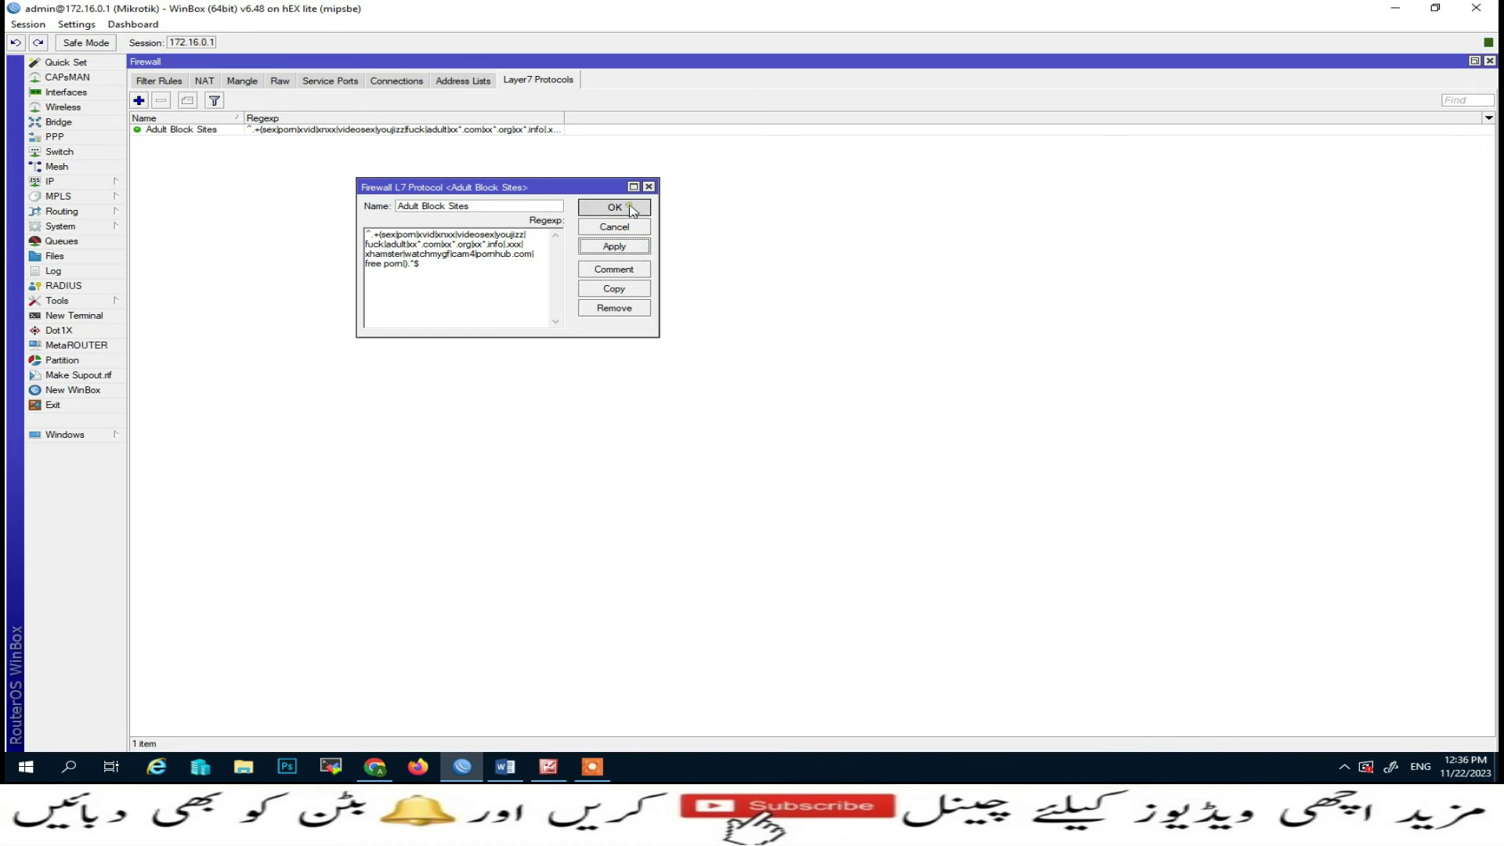
- Start a new forward-chain firewall filter rule with source address list Pool-0 and Layer7 protocol "Adult Block Sites"
{"action": "left_click", "coordinate": [158, 81]}
{"action": "left_click", "coordinate": [139, 101]}
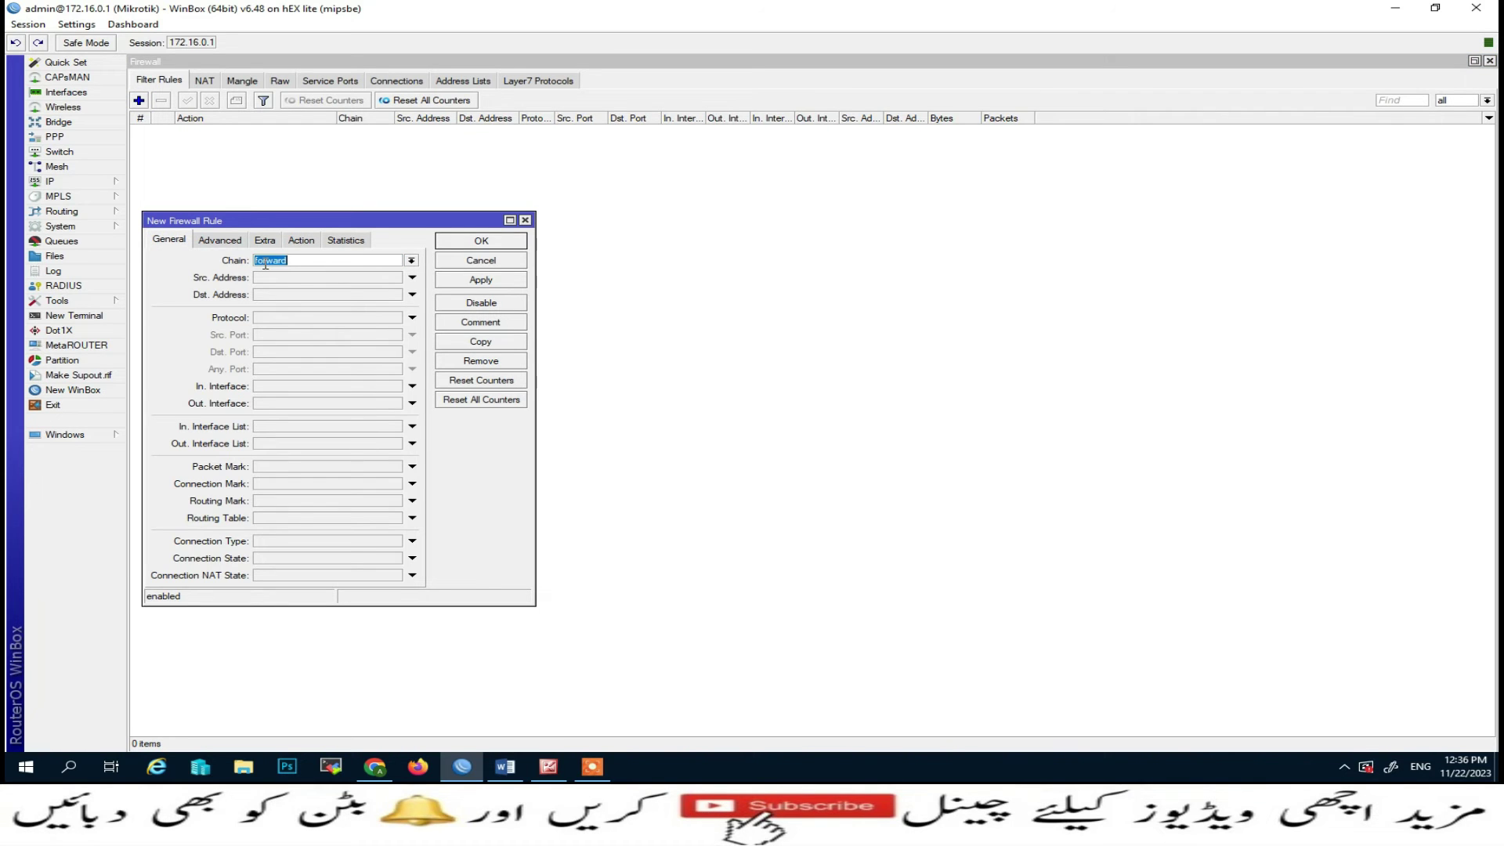
{"action": "left_click", "coordinate": [225, 244]}
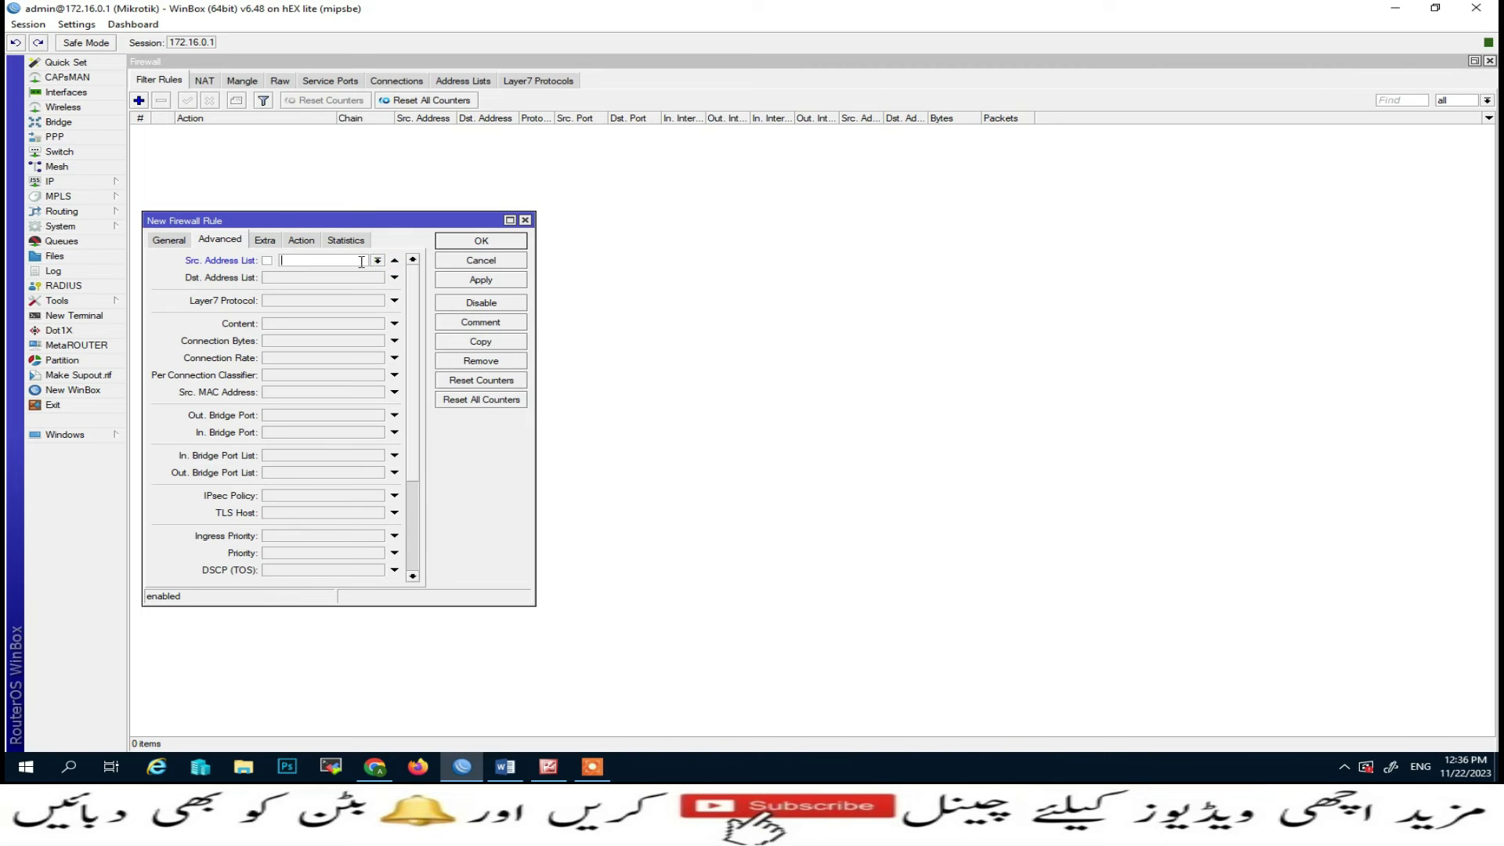
{"action": "left_click", "coordinate": [378, 262]}
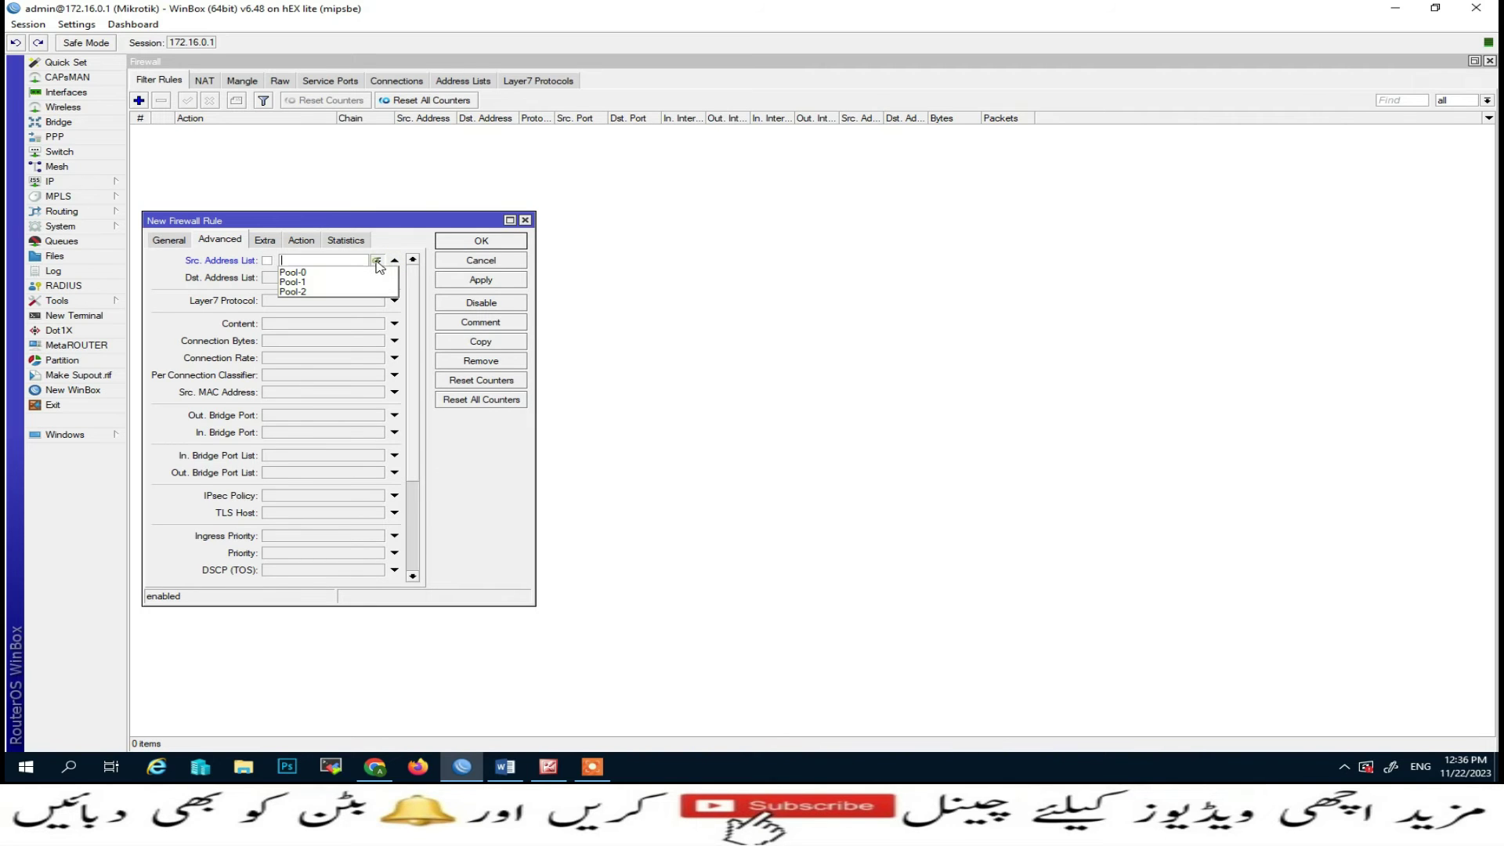
{"action": "left_click", "coordinate": [297, 274]}
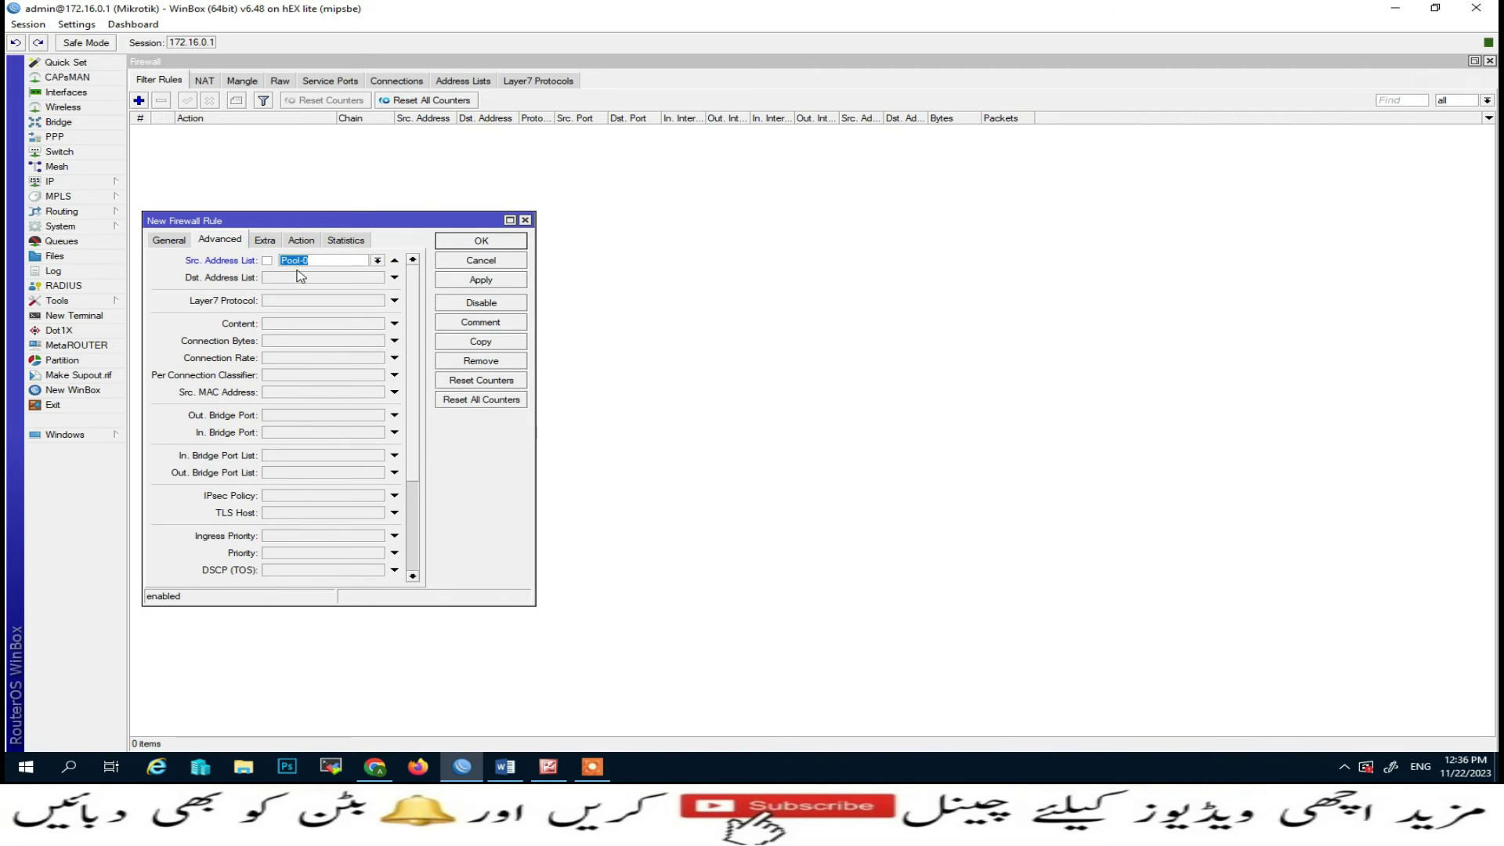
{"action": "left_click", "coordinate": [394, 300]}
{"action": "left_click", "coordinate": [378, 302]}
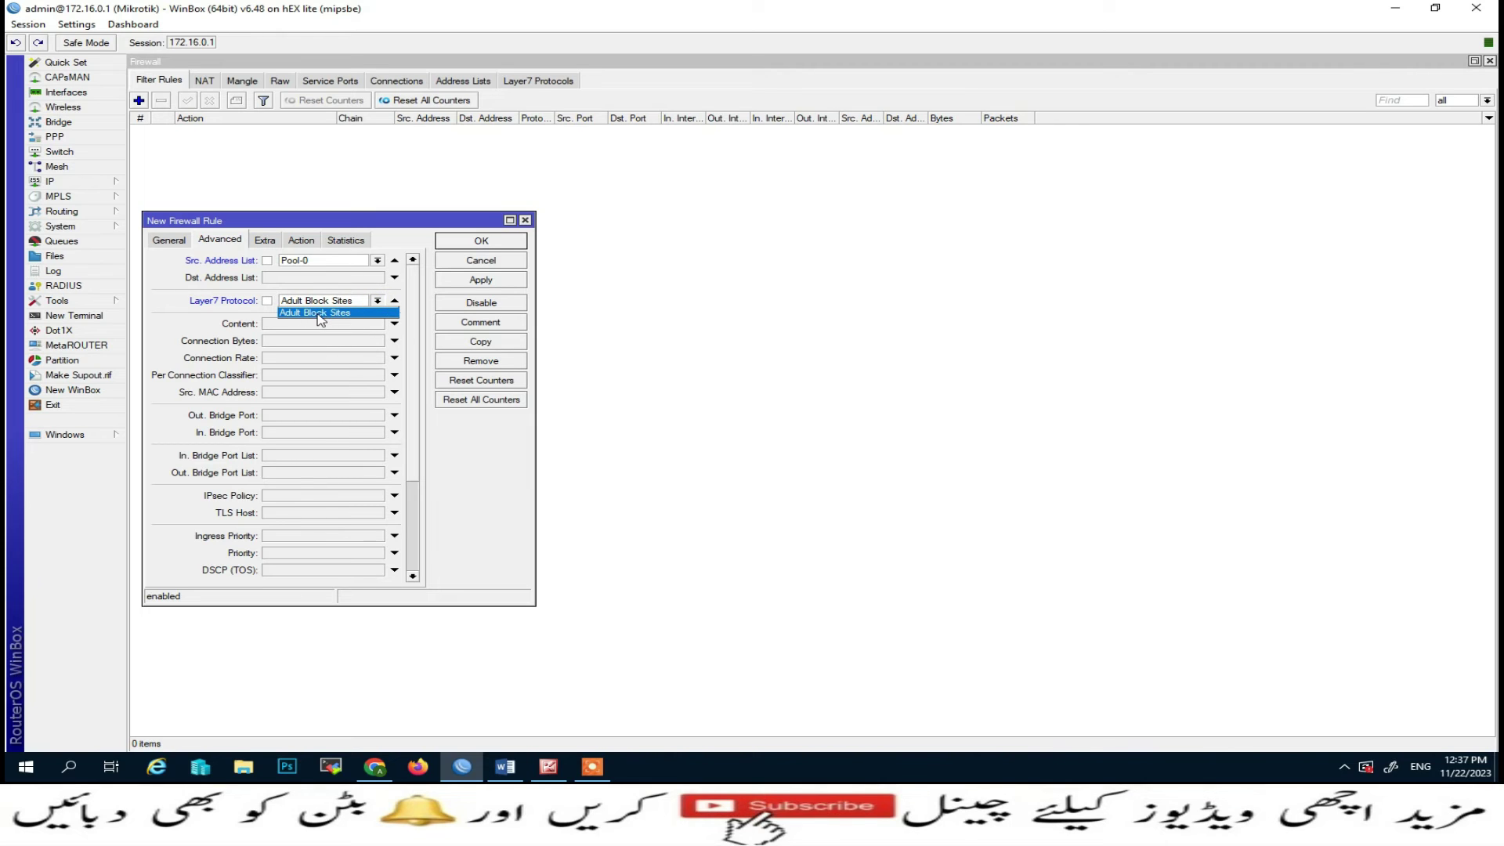
{"action": "left_click", "coordinate": [411, 294]}
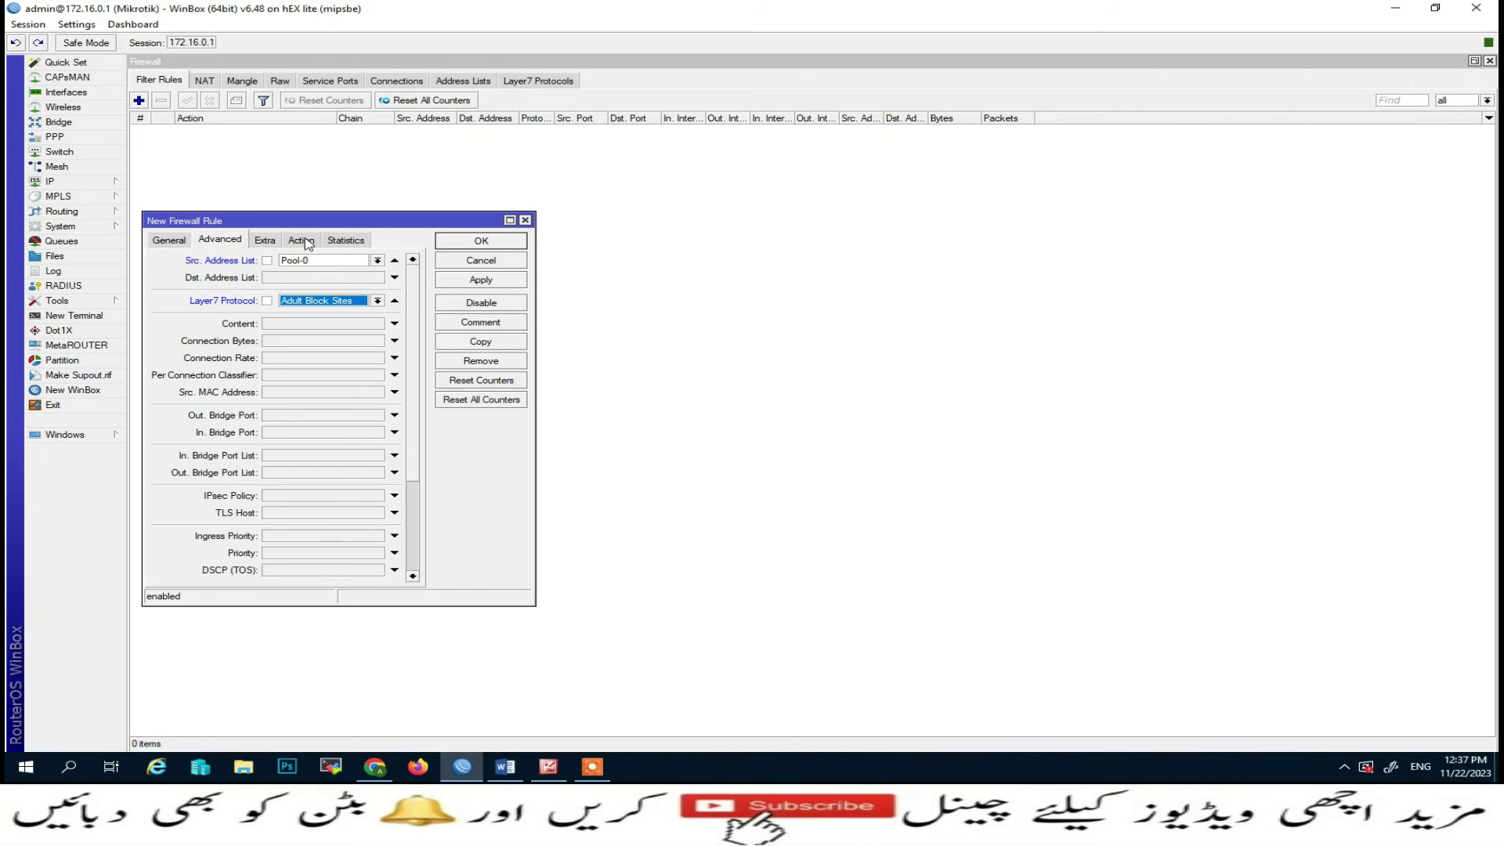
- Set the filter rule's action to drop and apply it
{"action": "left_click", "coordinate": [302, 240]}
{"action": "left_click", "coordinate": [411, 260]}
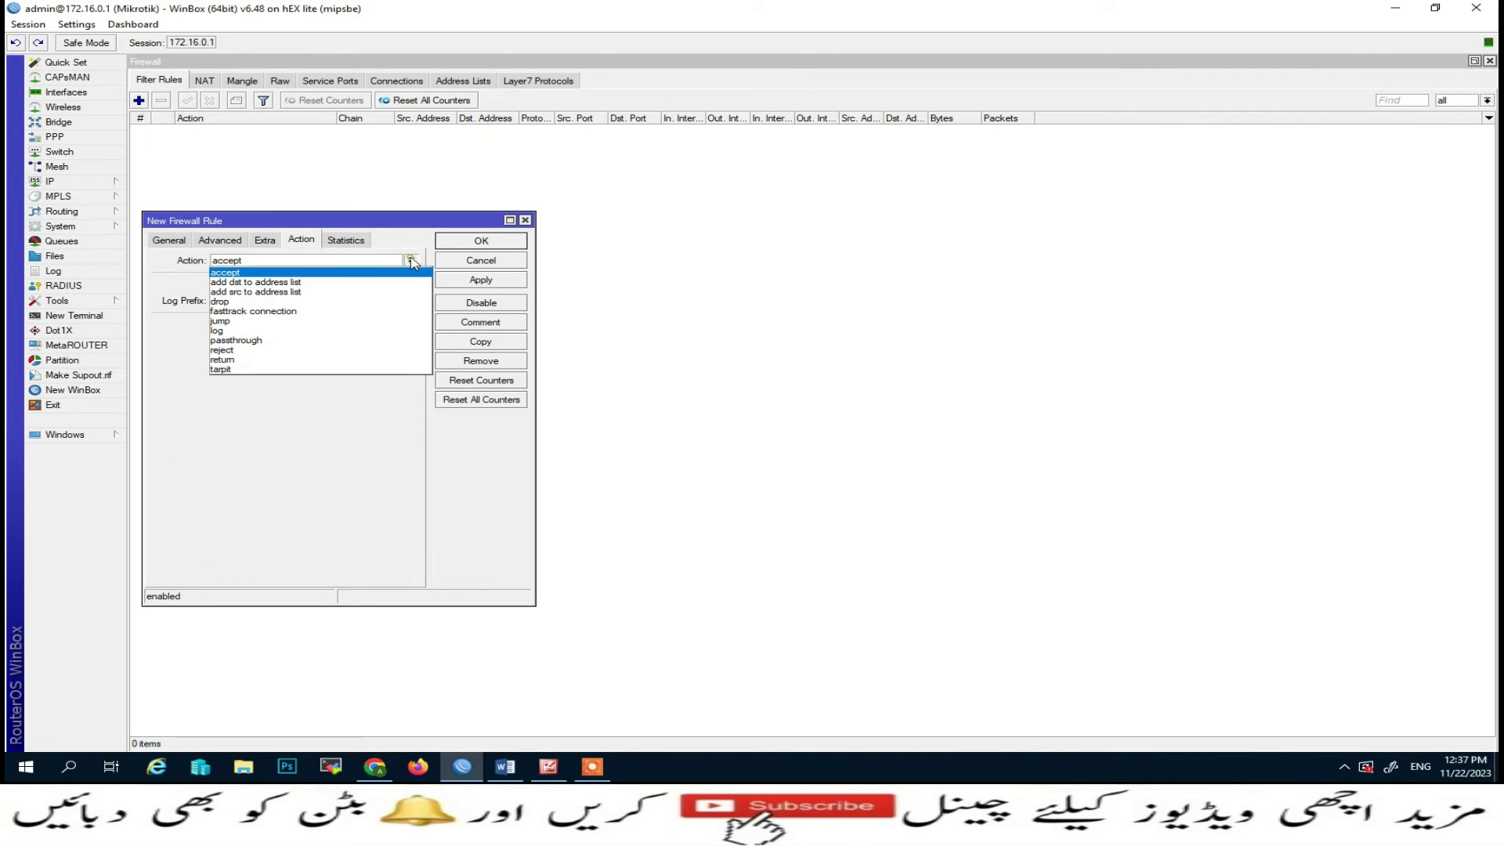
{"action": "left_click", "coordinate": [234, 303]}
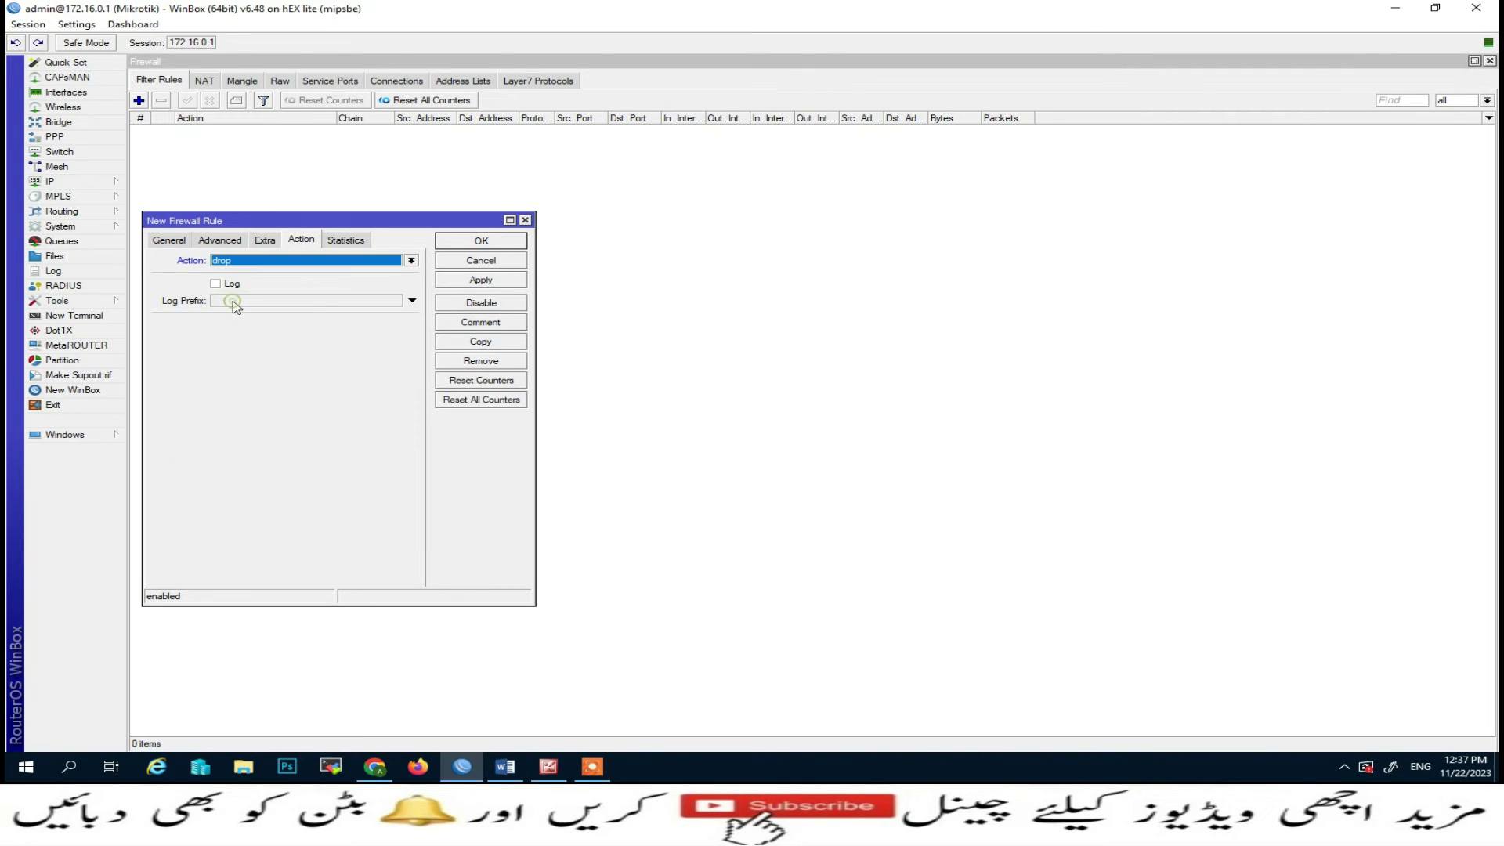
{"action": "left_click", "coordinate": [502, 282]}
- Add the comment "Adult Sites" to the drop rule and save the rule
{"action": "left_click", "coordinate": [494, 322]}
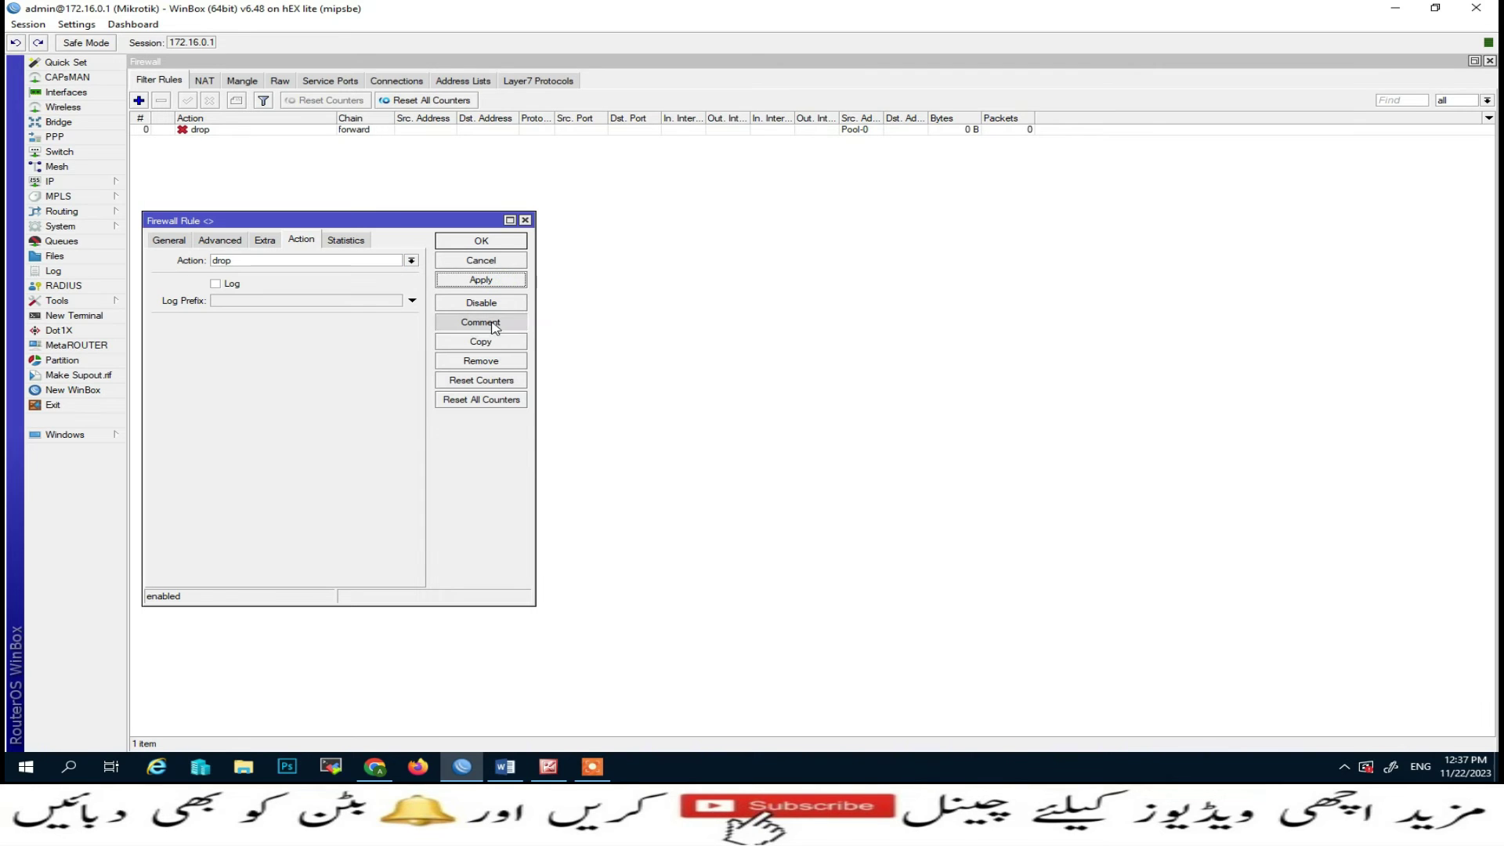
{"action": "type", "text": "Adult Sites"}
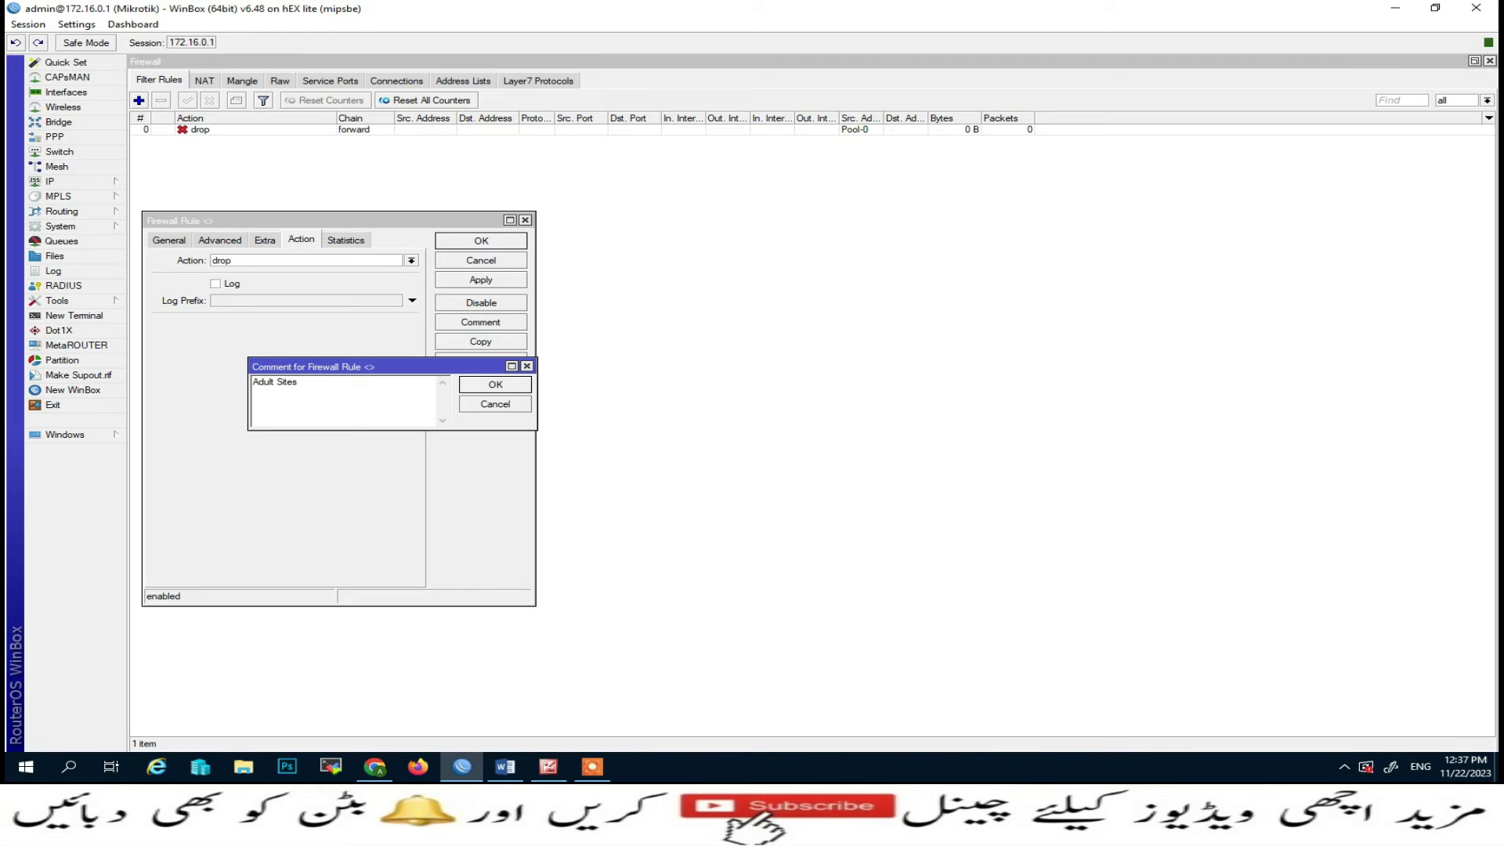
{"action": "left_click", "coordinate": [503, 386]}
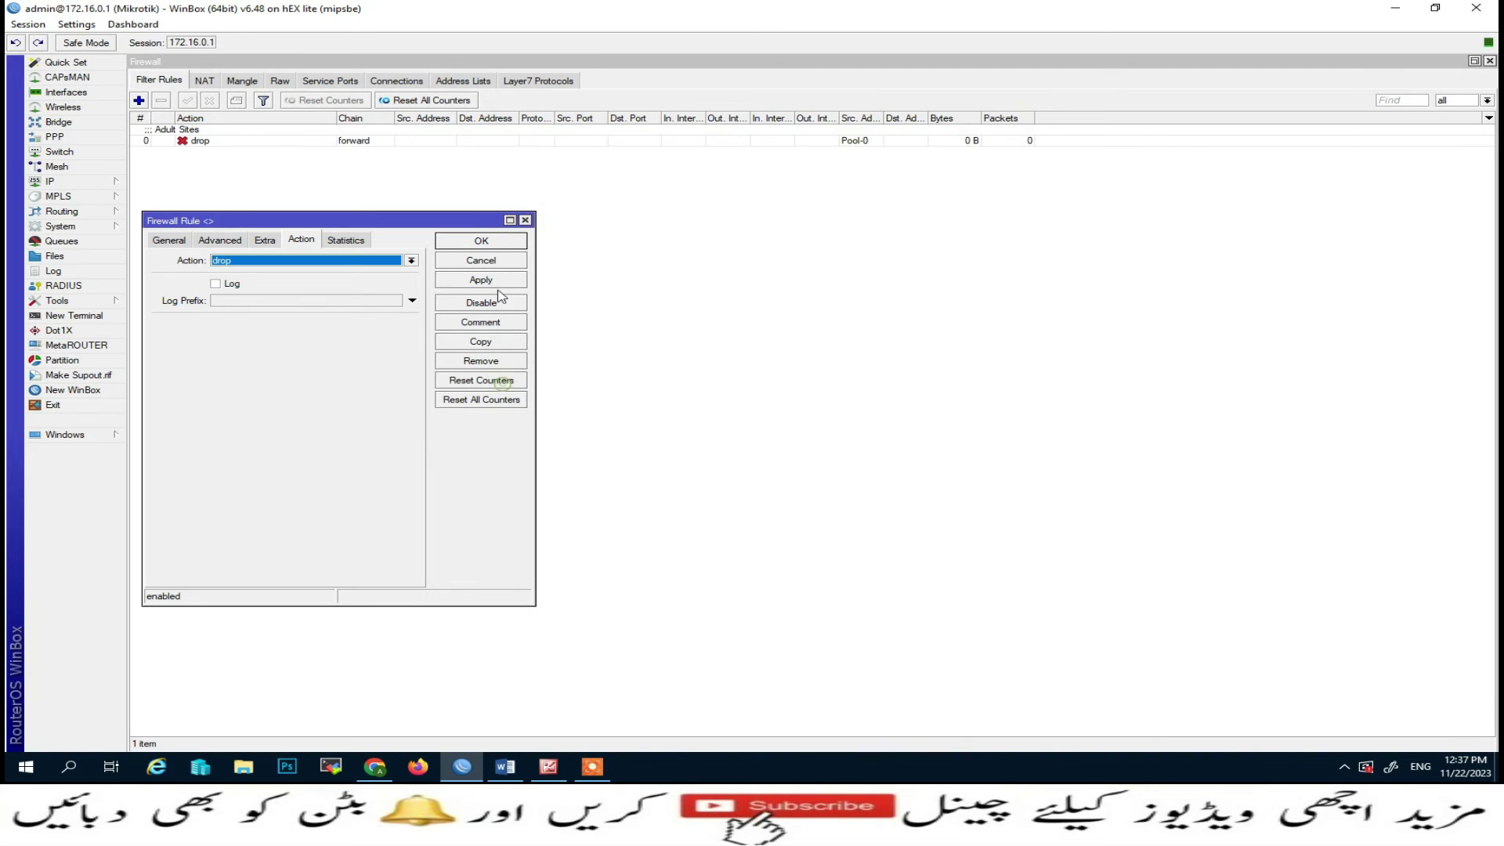
{"action": "left_click", "coordinate": [498, 245]}
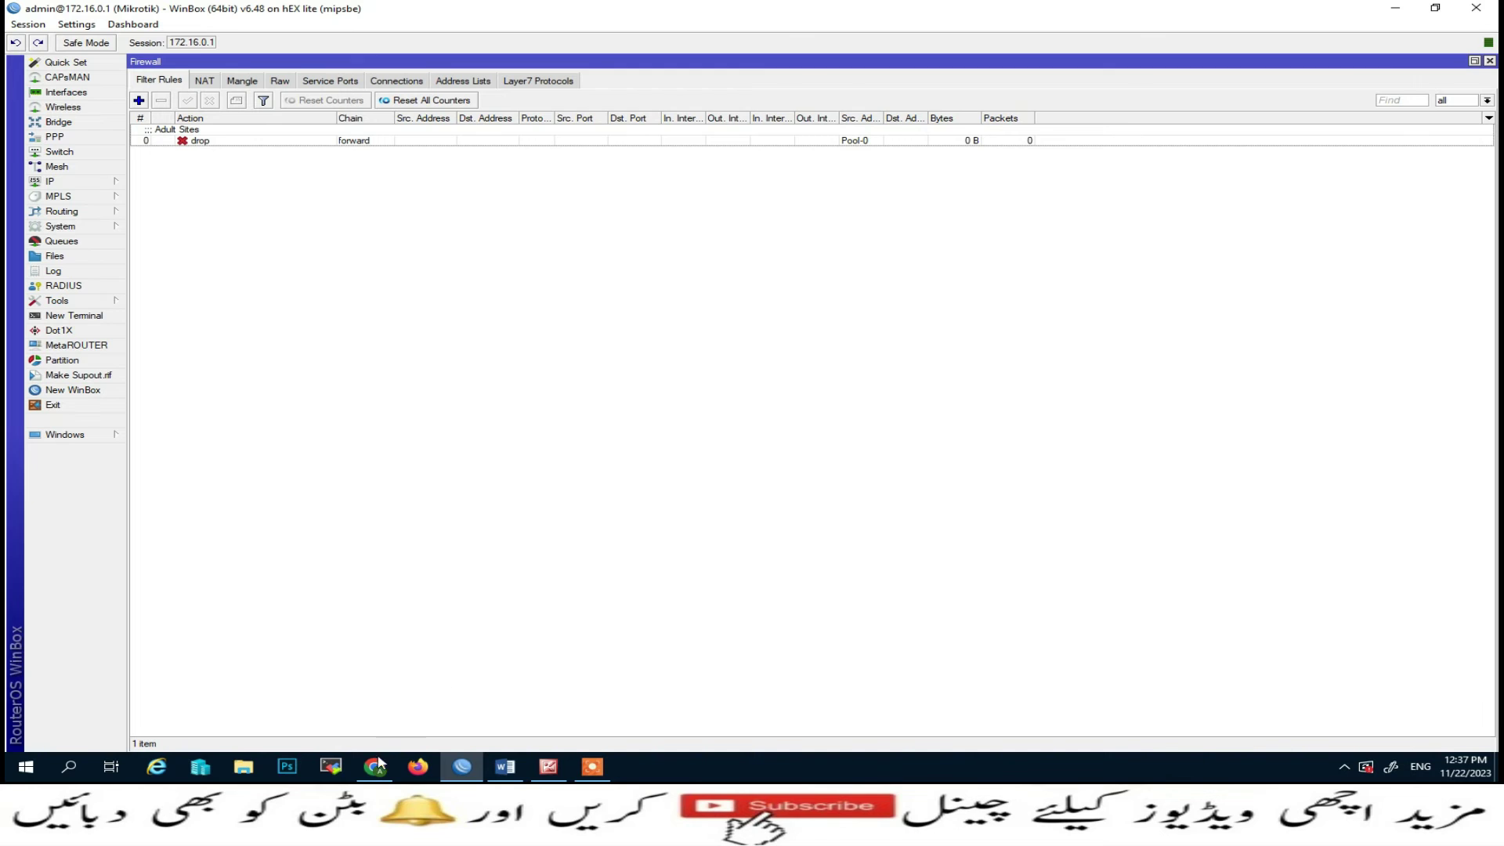
- Switch to Chrome, close the OpenDNS window, and load google.com in a window of the "2nd" profile
{"action": "mouse_move", "coordinate": [377, 773]}
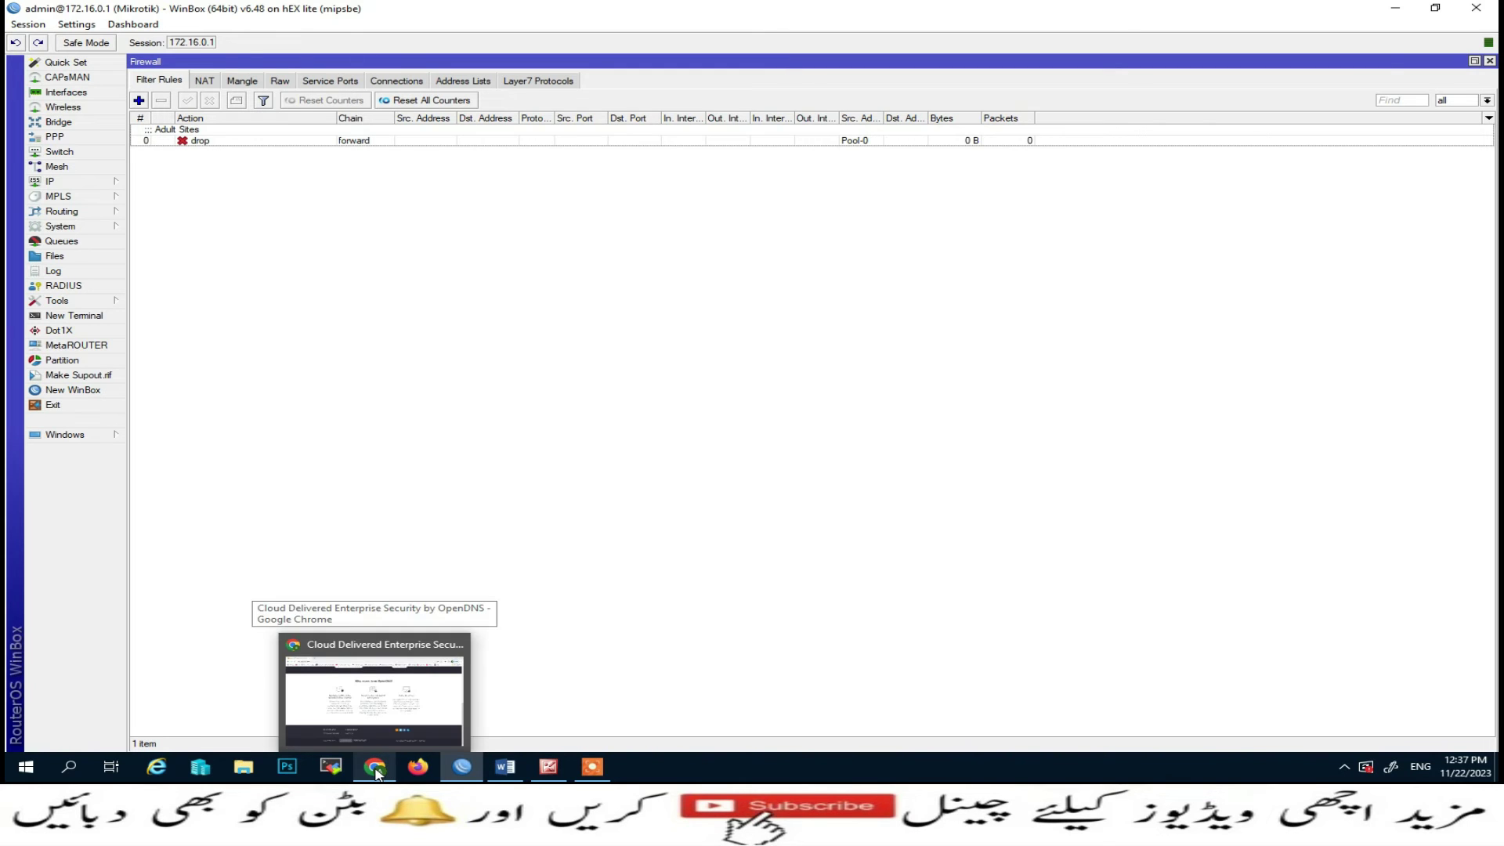
{"action": "left_click", "coordinate": [377, 773]}
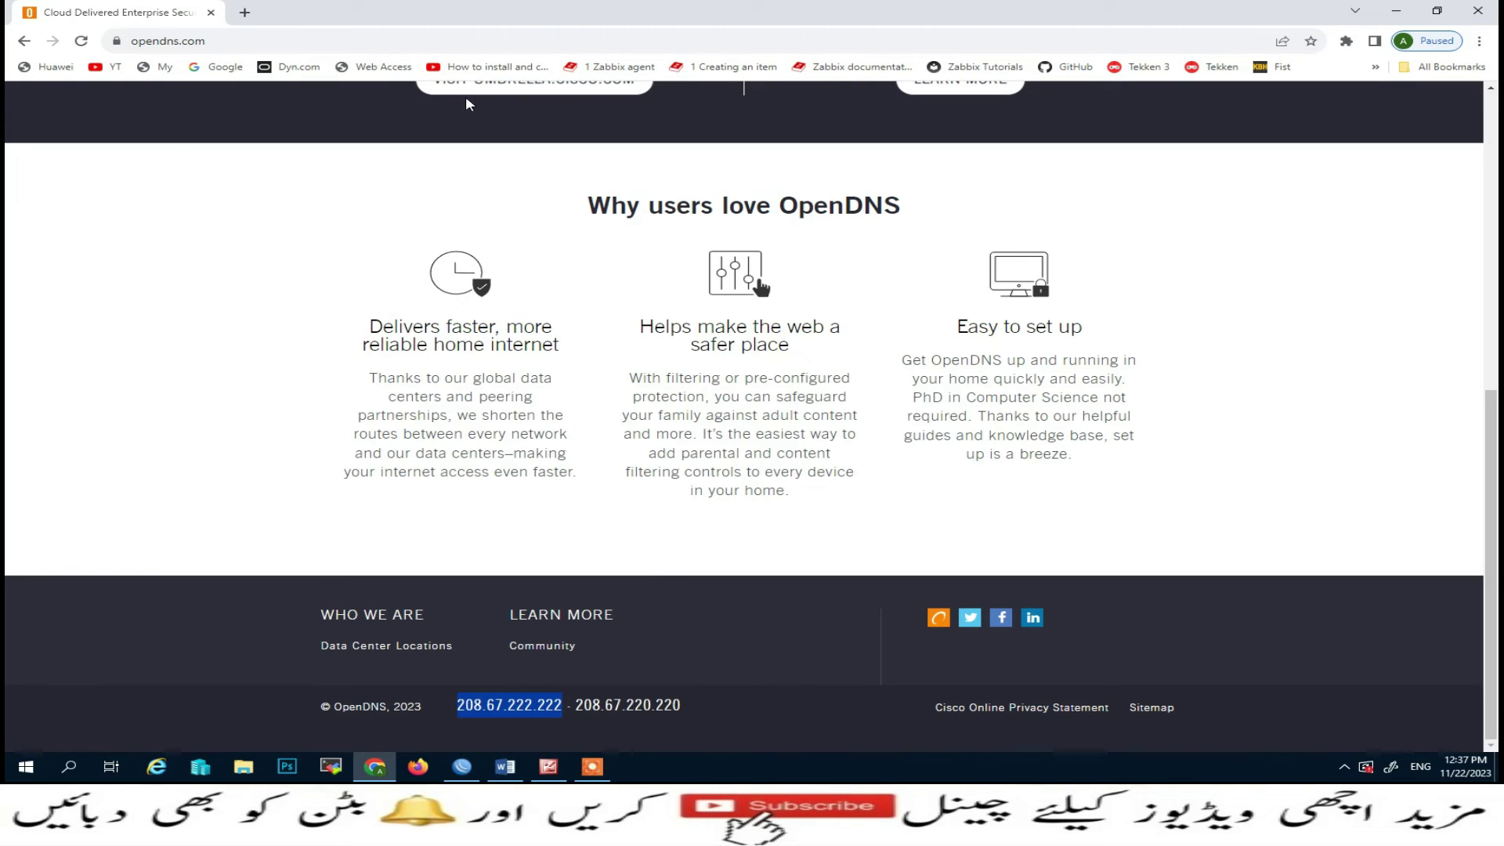
{"action": "left_click", "coordinate": [1480, 9]}
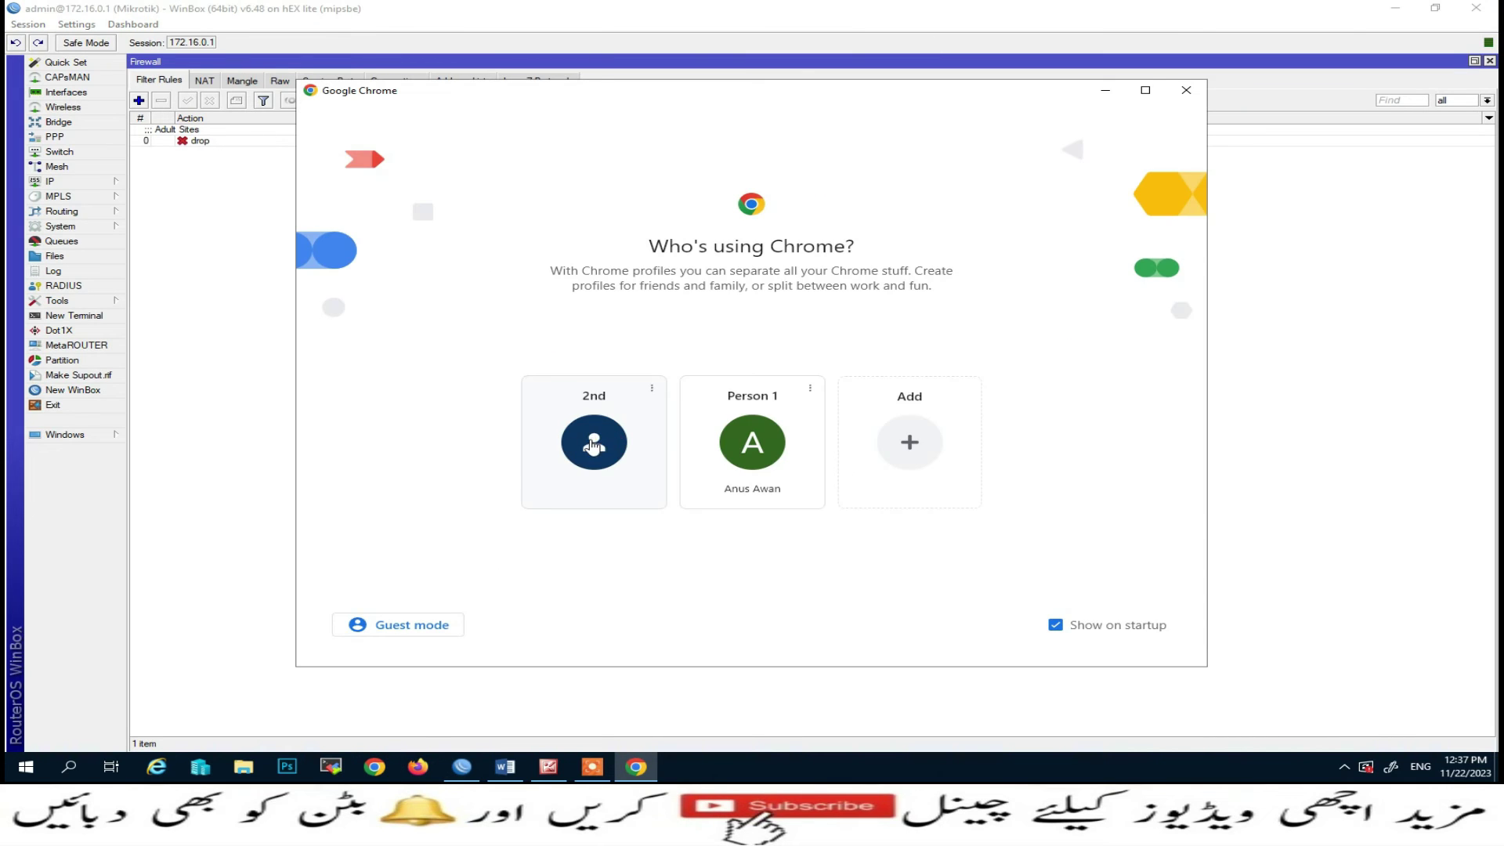
{"action": "left_click", "coordinate": [591, 437]}
{"action": "left_click", "coordinate": [91, 71]}
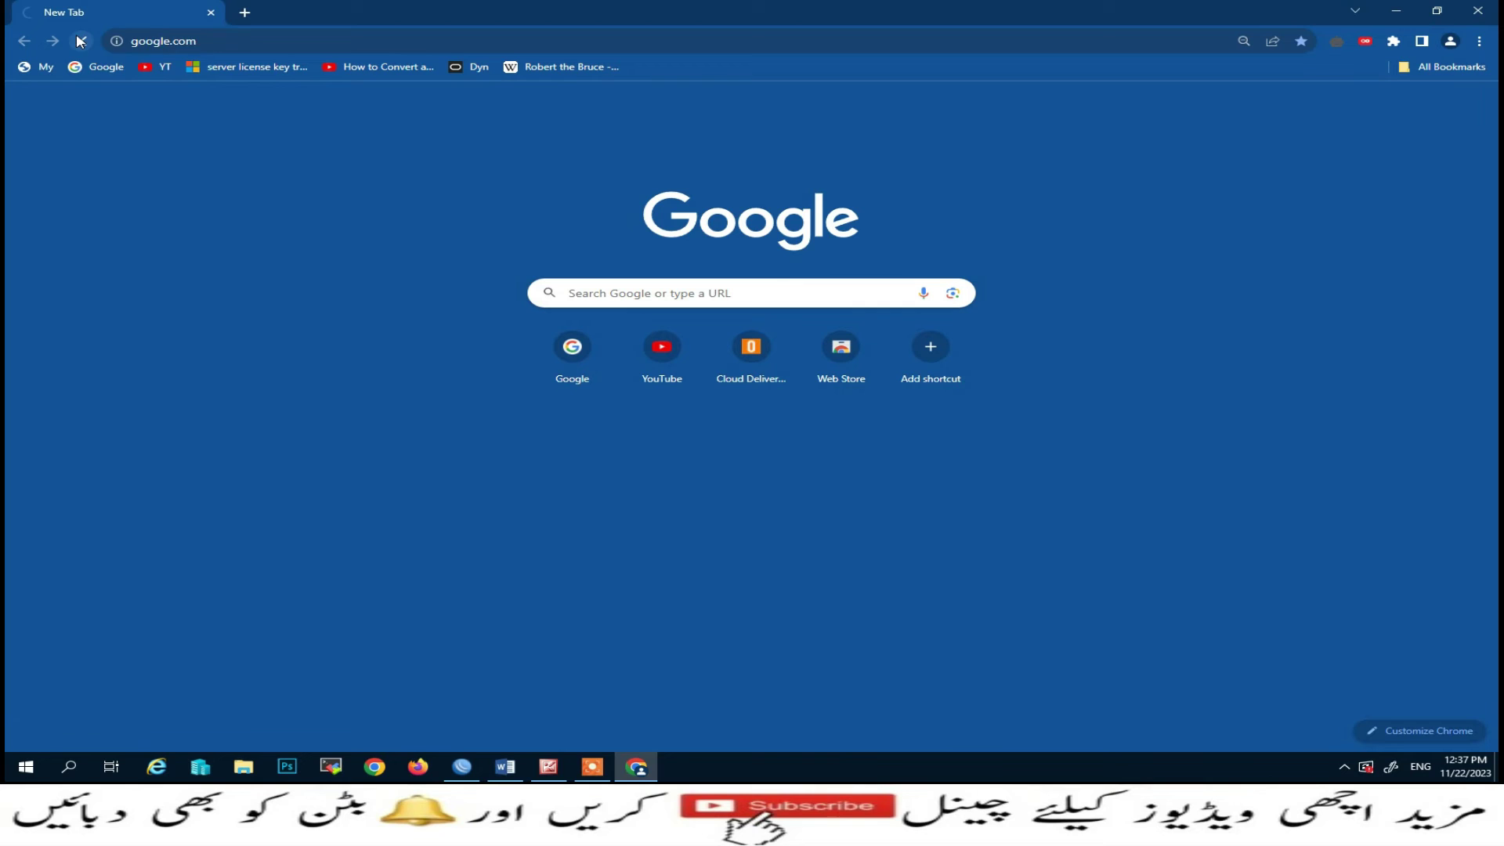
- Switch back to WinBox and start another forward-chain filter rule with source address list Pool-0
{"action": "left_click", "coordinate": [1396, 11]}
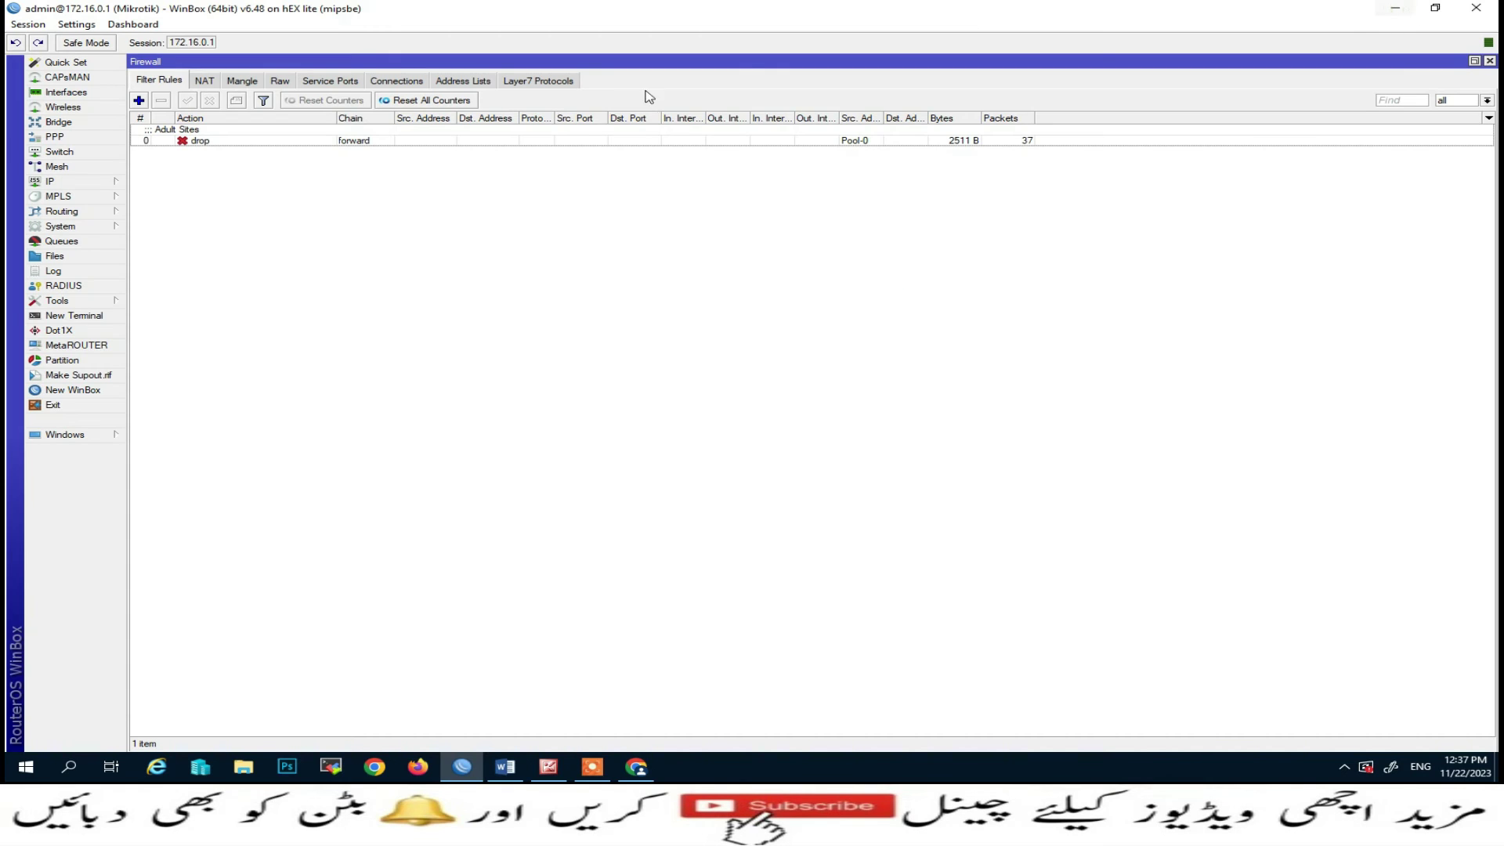
{"action": "left_click", "coordinate": [138, 101]}
{"action": "left_click", "coordinate": [169, 241]}
{"action": "left_click", "coordinate": [206, 243]}
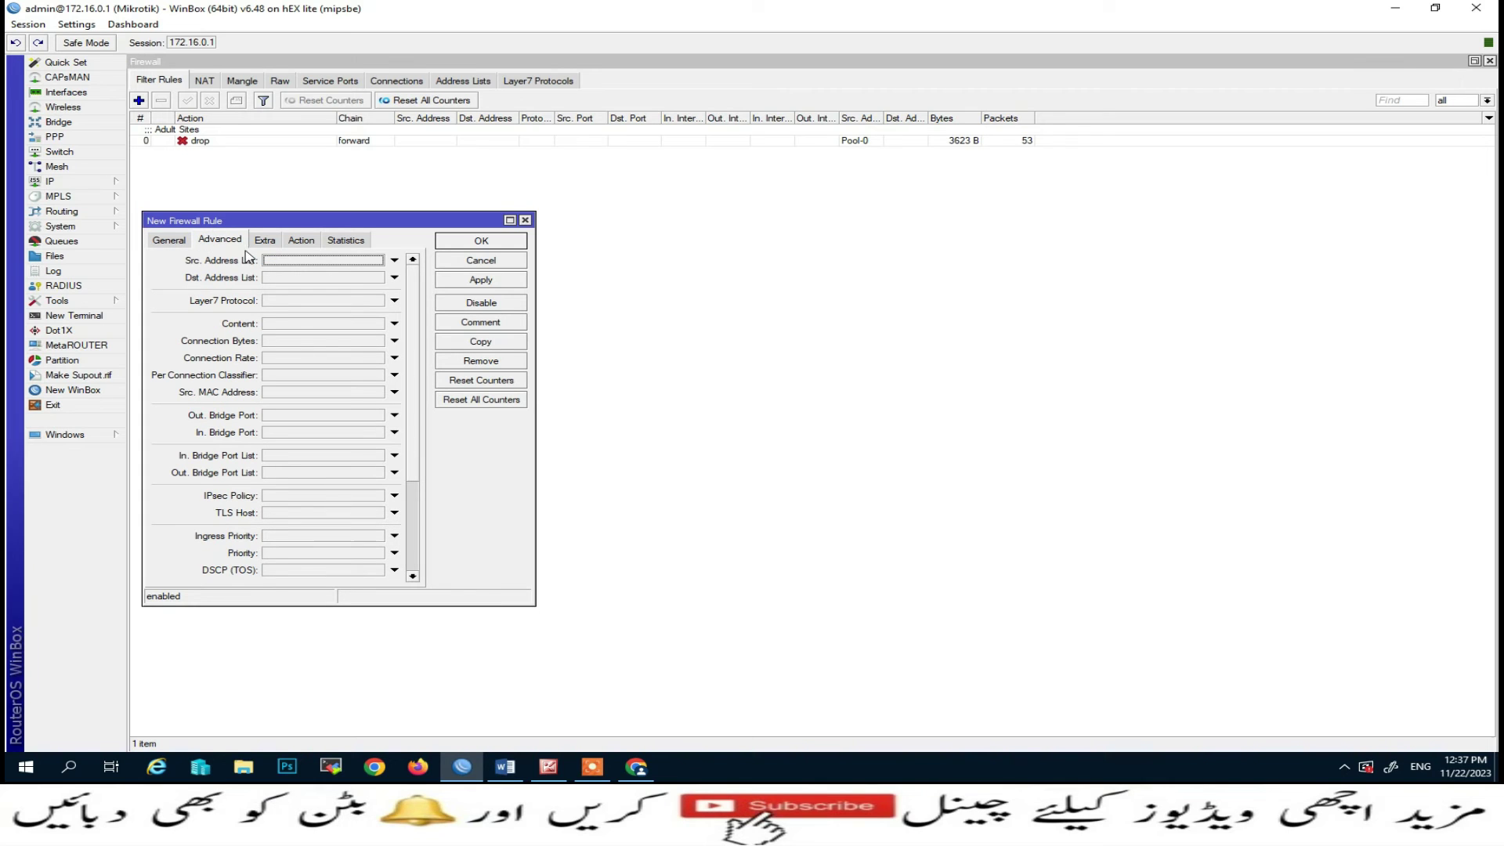
{"action": "left_click", "coordinate": [394, 260]}
{"action": "left_click", "coordinate": [377, 260]}
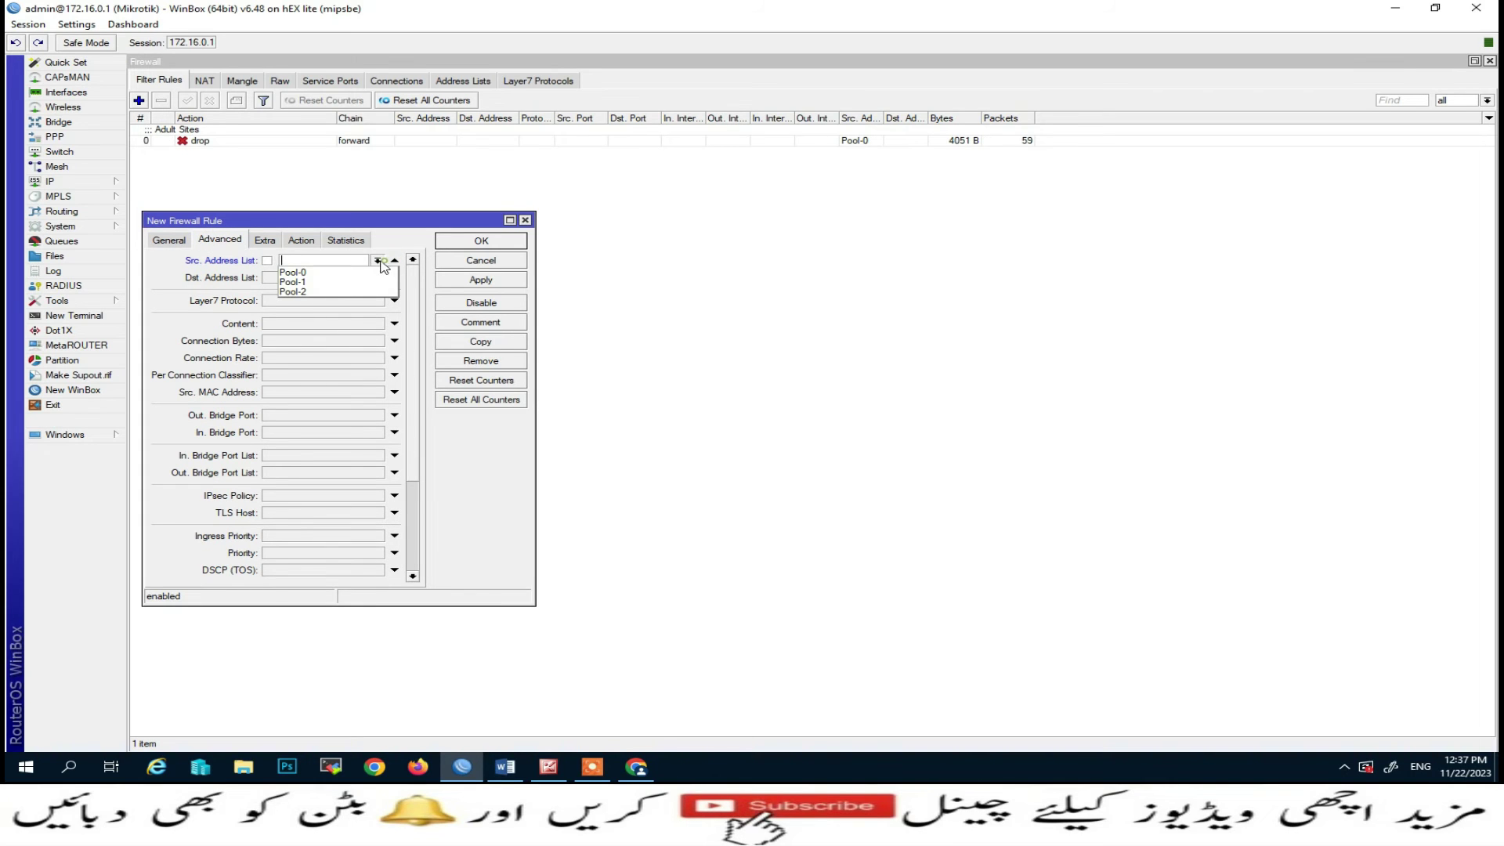
{"action": "left_click", "coordinate": [327, 279]}
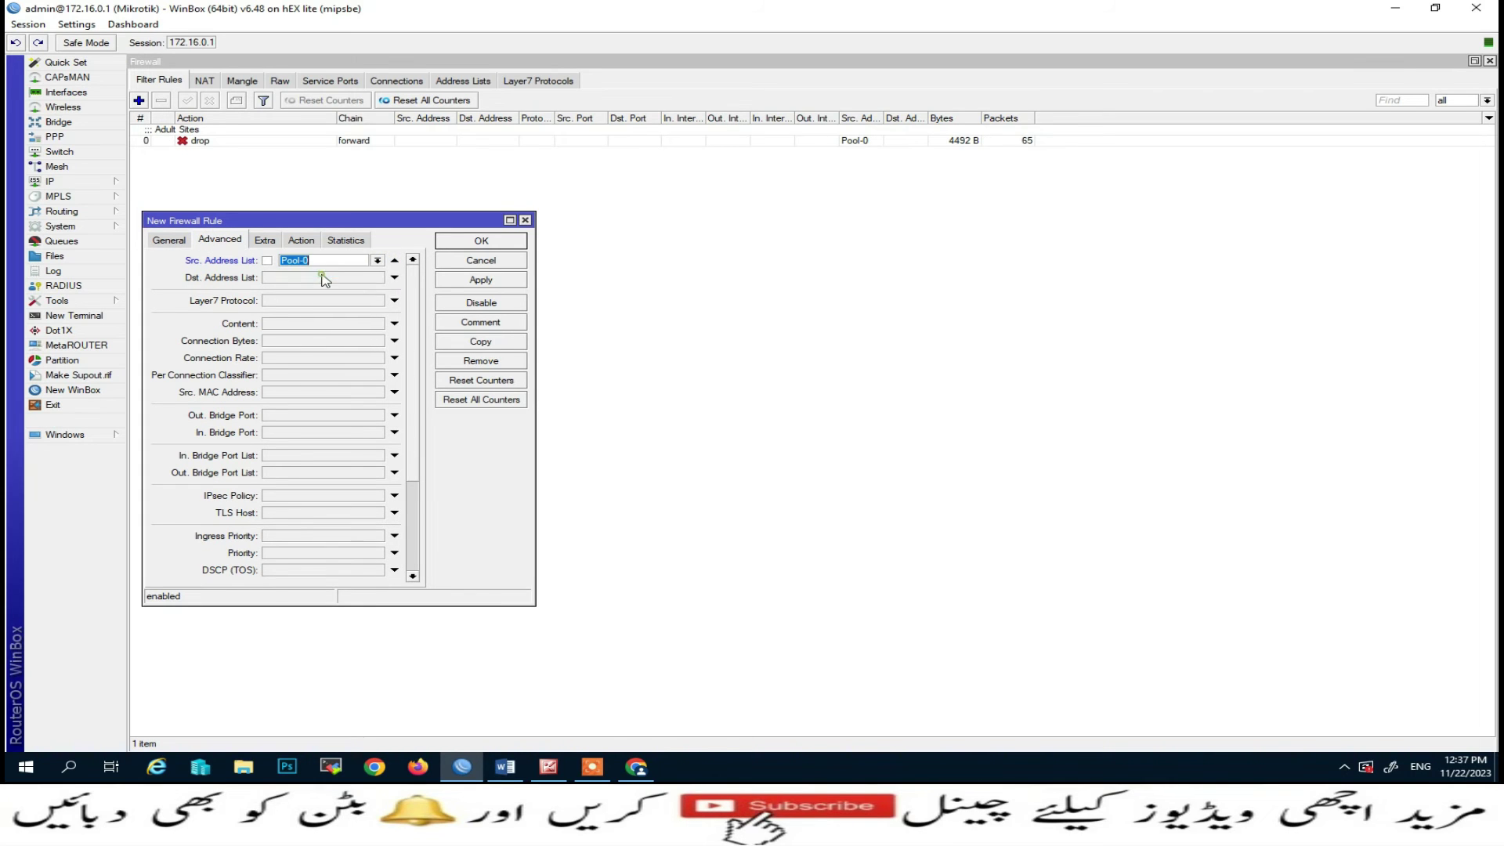
- Save the new rule with the accept action and move the "Adult Sites" drop rule below it
{"action": "left_click", "coordinate": [301, 240]}
{"action": "left_click", "coordinate": [481, 279]}
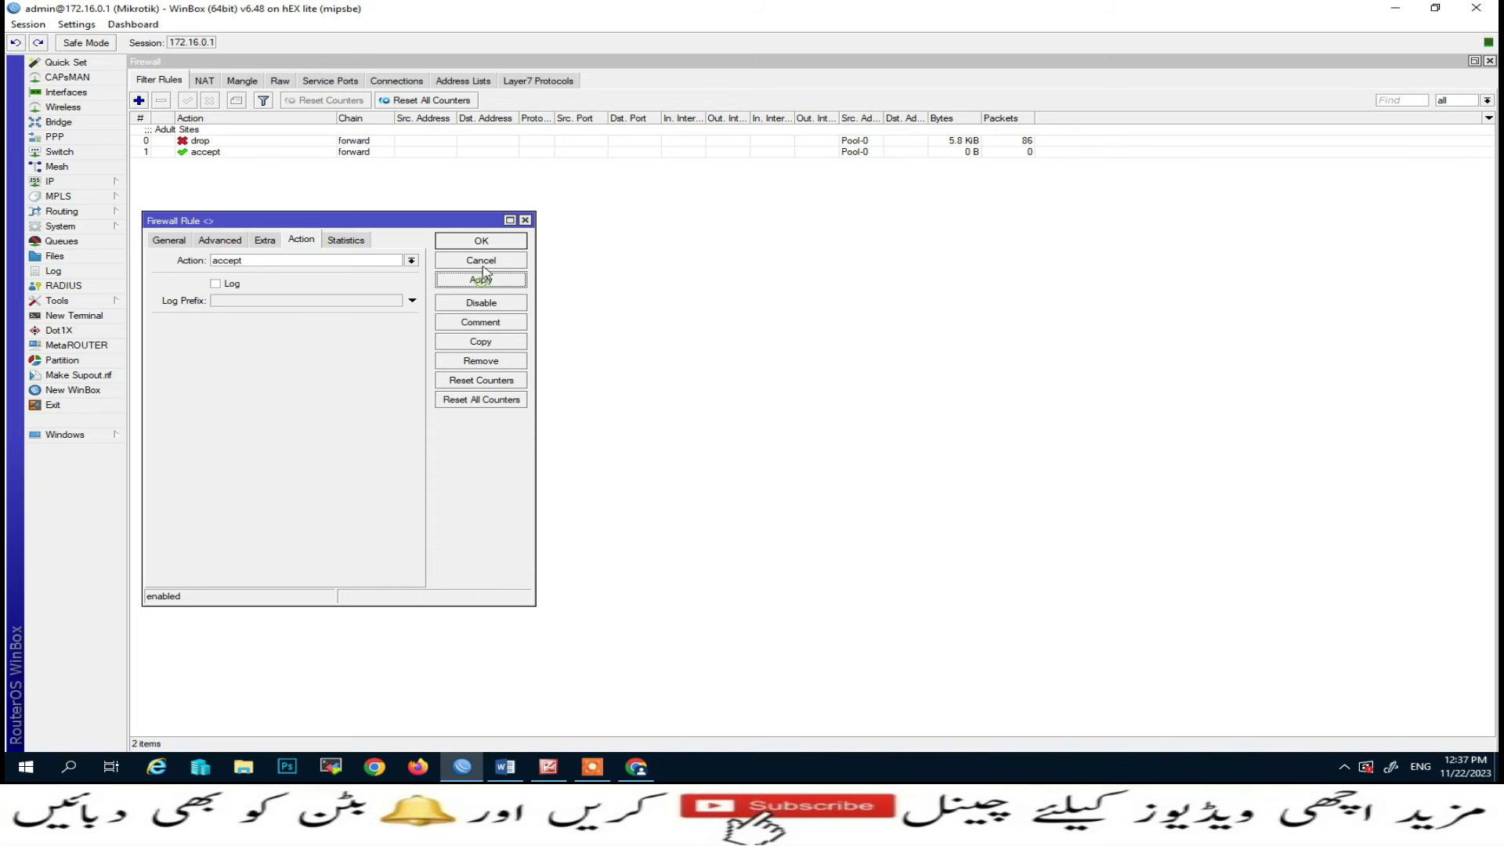
{"action": "left_click", "coordinate": [480, 240]}
{"action": "left_click_drag", "start_coordinate": [263, 141], "coordinate": [262, 168]}
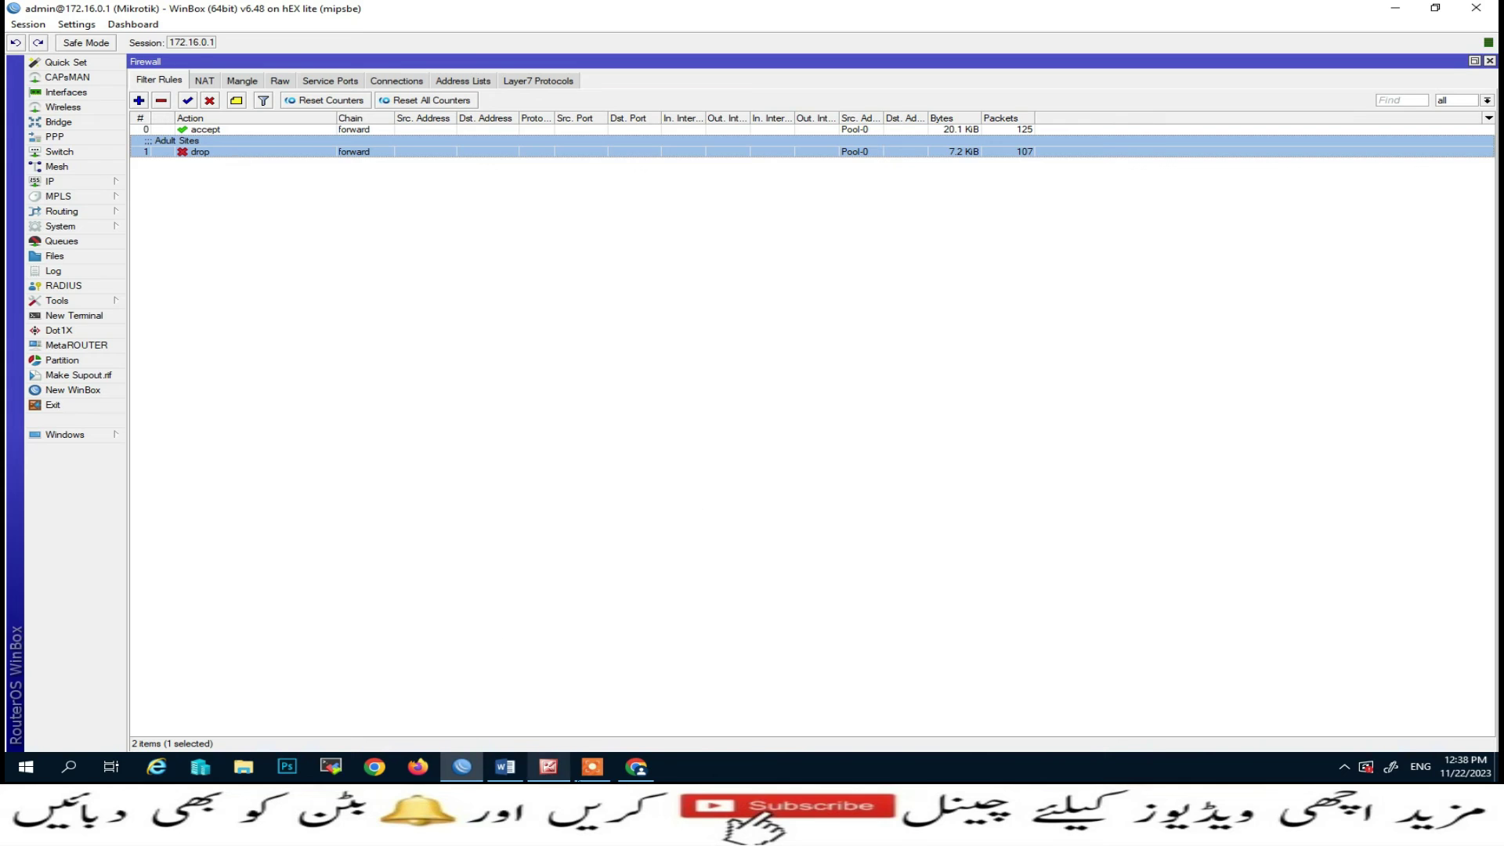
- Switch to Chrome and check that normal browsing works by opening YouTube in a second tab and returning to Google
{"action": "left_click", "coordinate": [636, 767]}
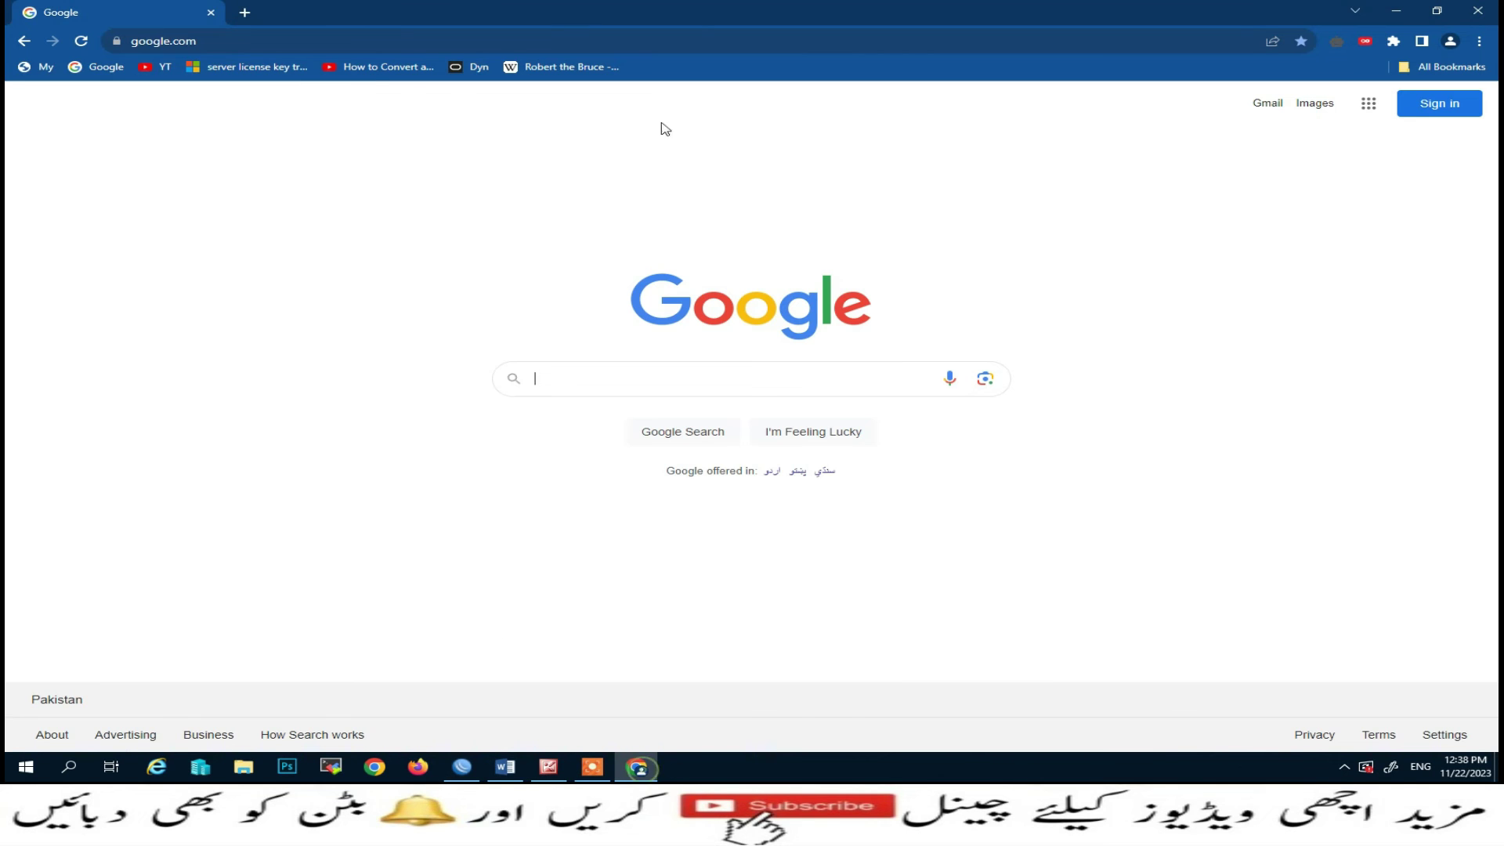
{"action": "left_click", "coordinate": [251, 15]}
{"action": "left_click", "coordinate": [166, 67]}
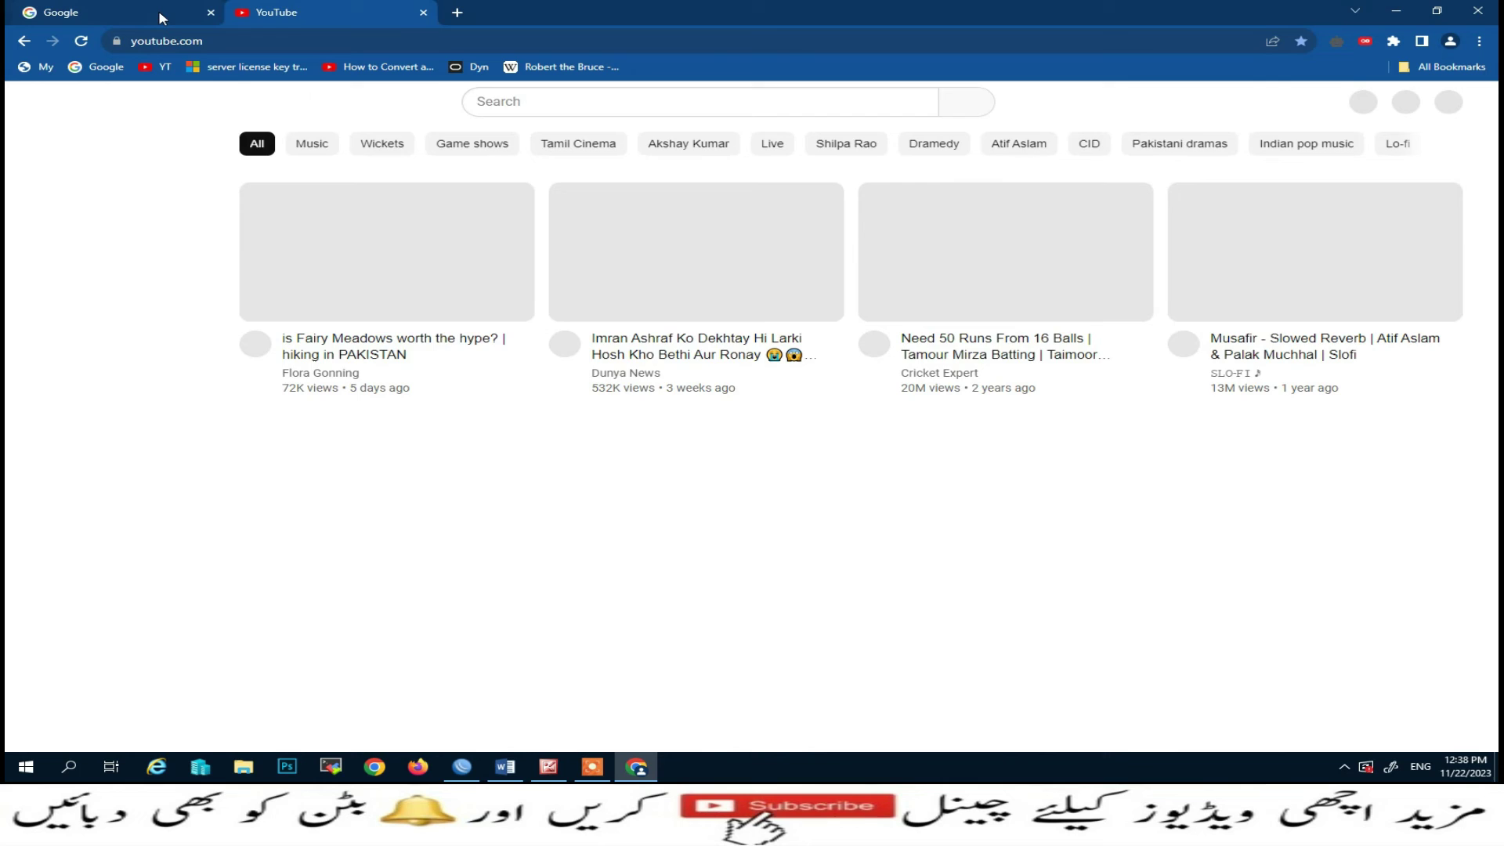
{"action": "left_click", "coordinate": [159, 14]}
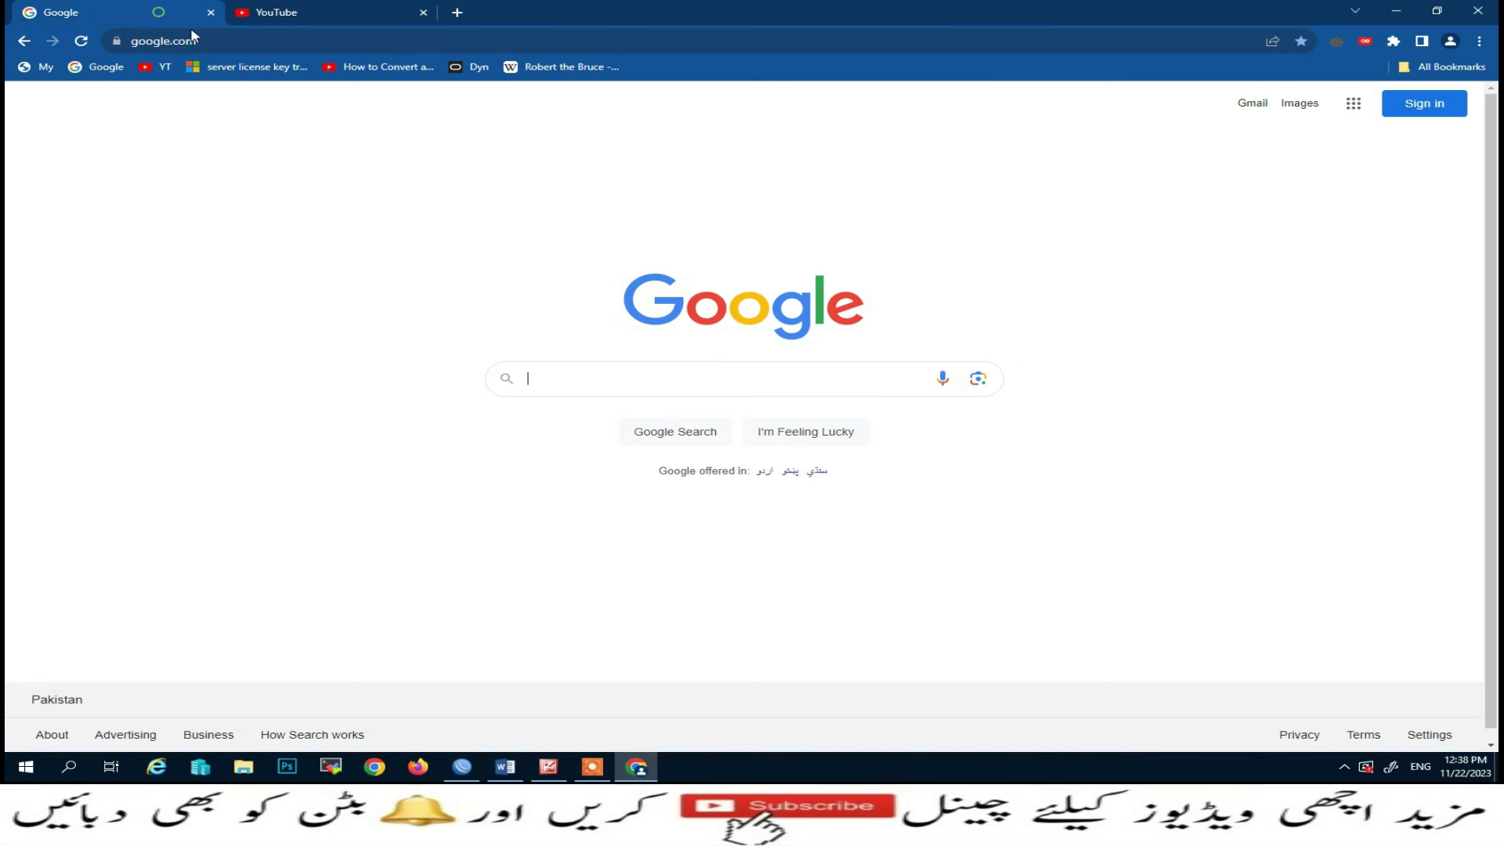
{"action": "left_click", "coordinate": [200, 42]}
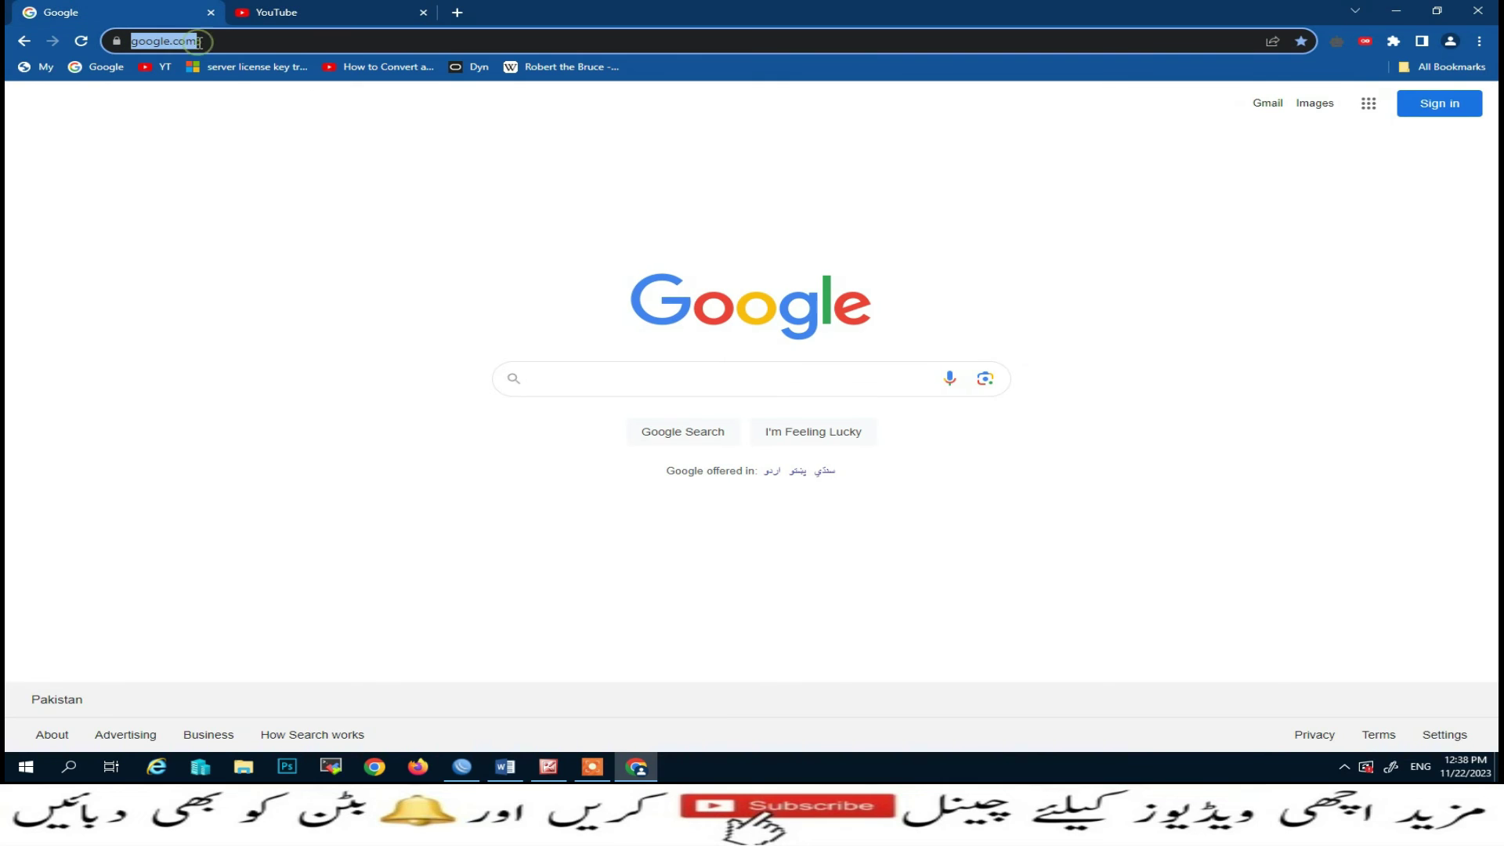
{"action": "left_click", "coordinate": [756, 376]}
{"action": "type", "text": "por"}
{"action": "key", "text": "BackSpace"}
{"action": "key", "text": "BackSpace"}
{"action": "key", "text": "BackSpace"}
- Request sex.com in the first tab to test the block, and load Google in the second tab for comparison
{"action": "left_click", "coordinate": [314, 41]}
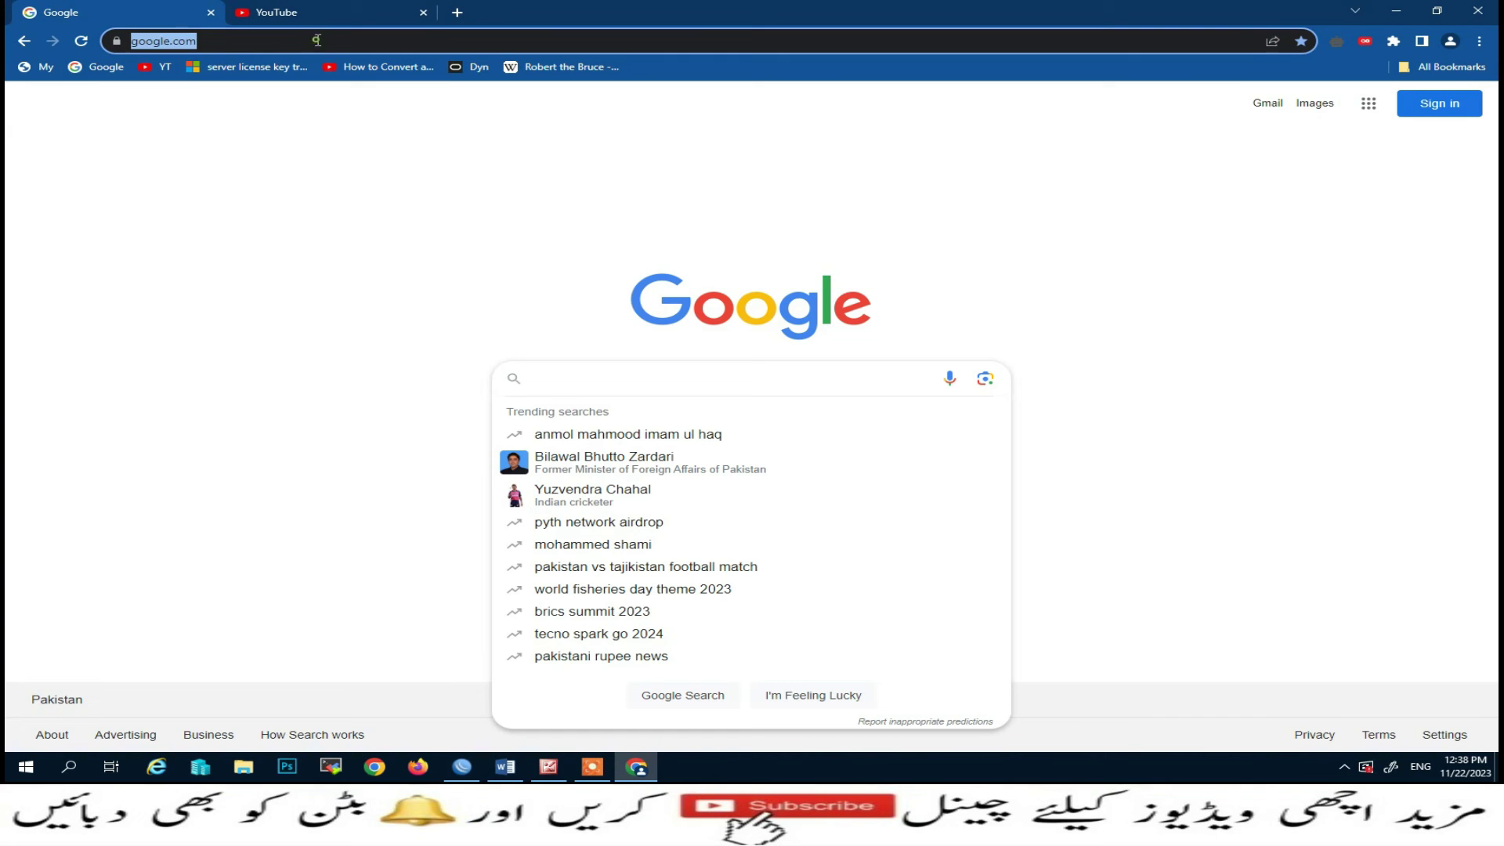
{"action": "type", "text": "sex"}
{"action": "key", "text": "ctrl+Return"}
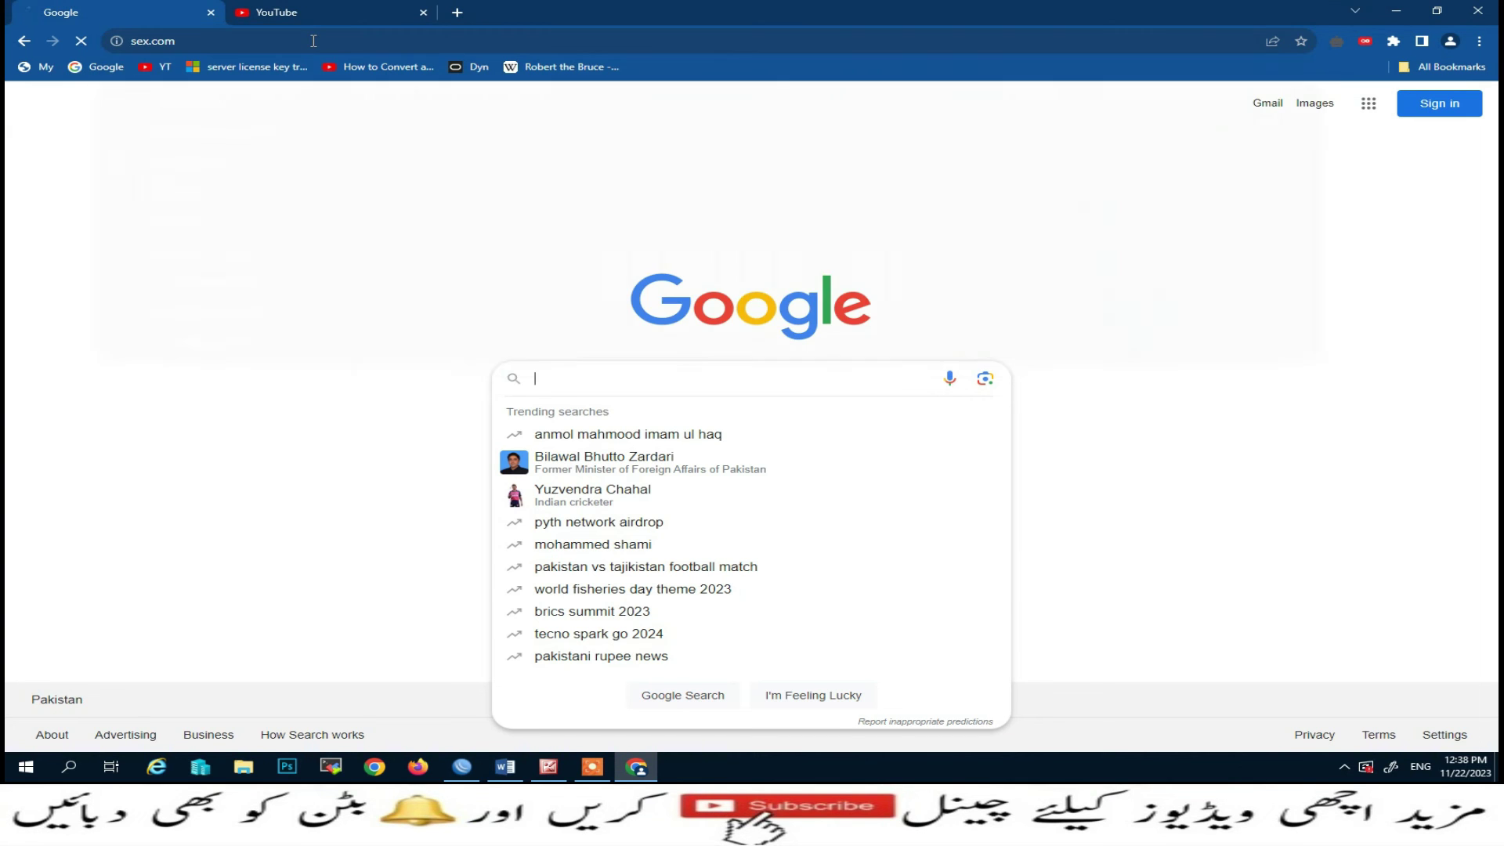
{"action": "left_click", "coordinate": [363, 8]}
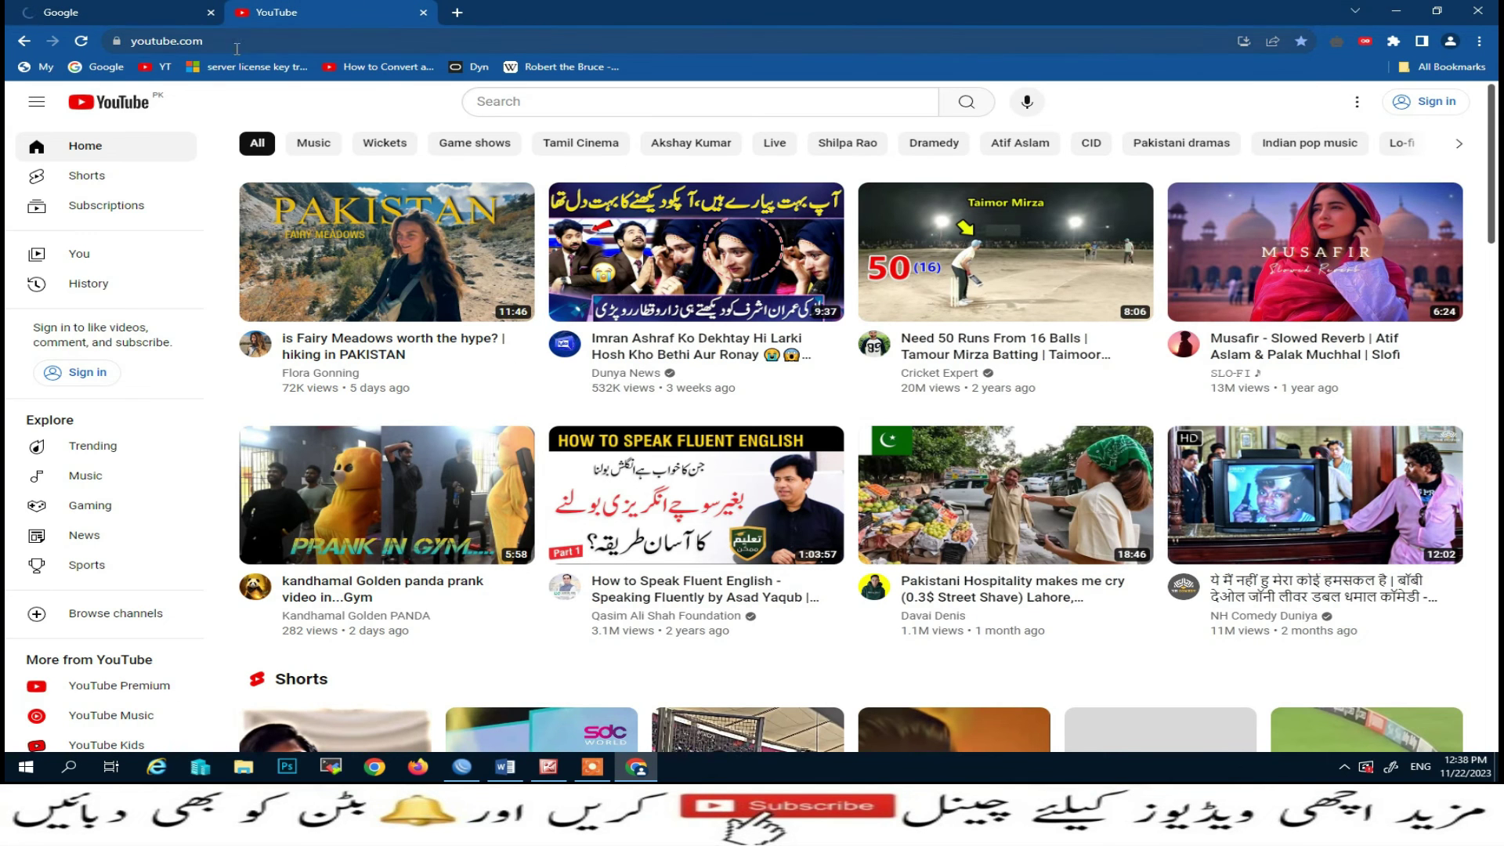
{"action": "left_click", "coordinate": [97, 66]}
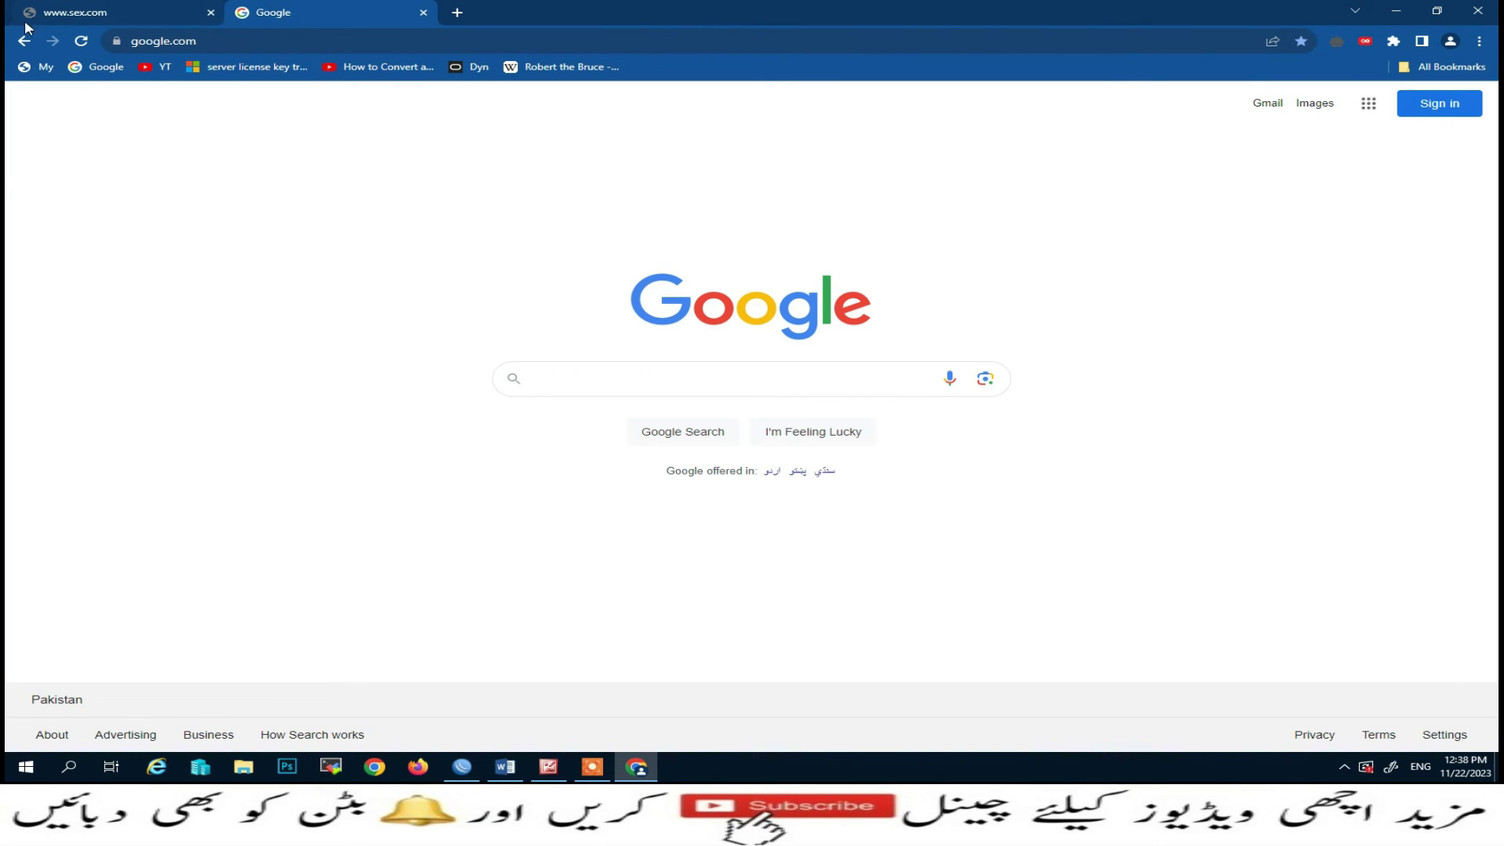
{"action": "left_click", "coordinate": [88, 15]}
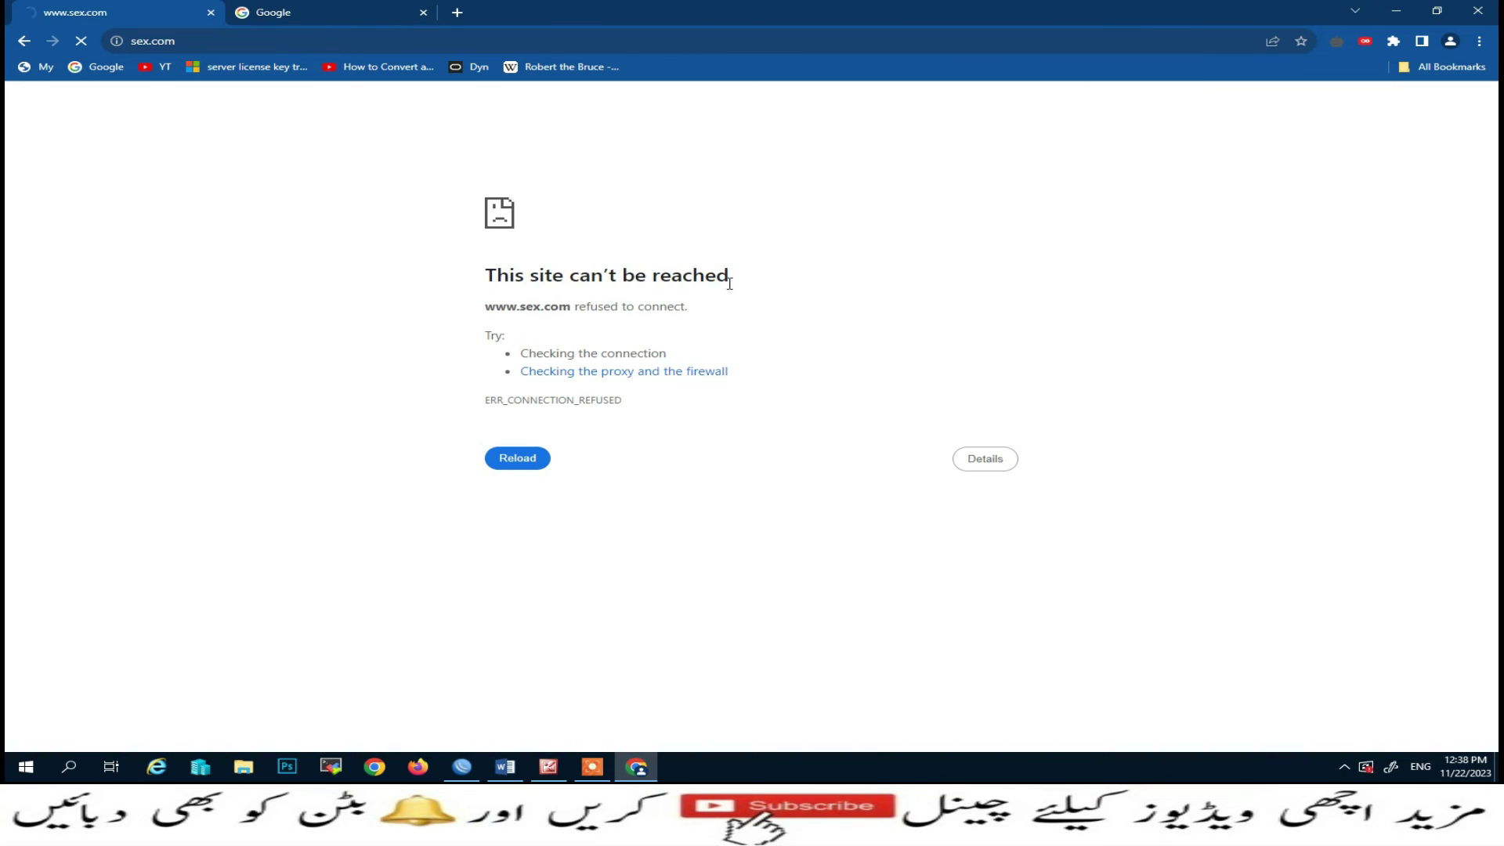
- Open a spare third tab and request pornhub.com in the second tab to test the block
{"action": "left_click", "coordinate": [309, 9]}
{"action": "left_click", "coordinate": [458, 12]}
{"action": "left_click", "coordinate": [309, 17]}
{"action": "left_click", "coordinate": [299, 43]}
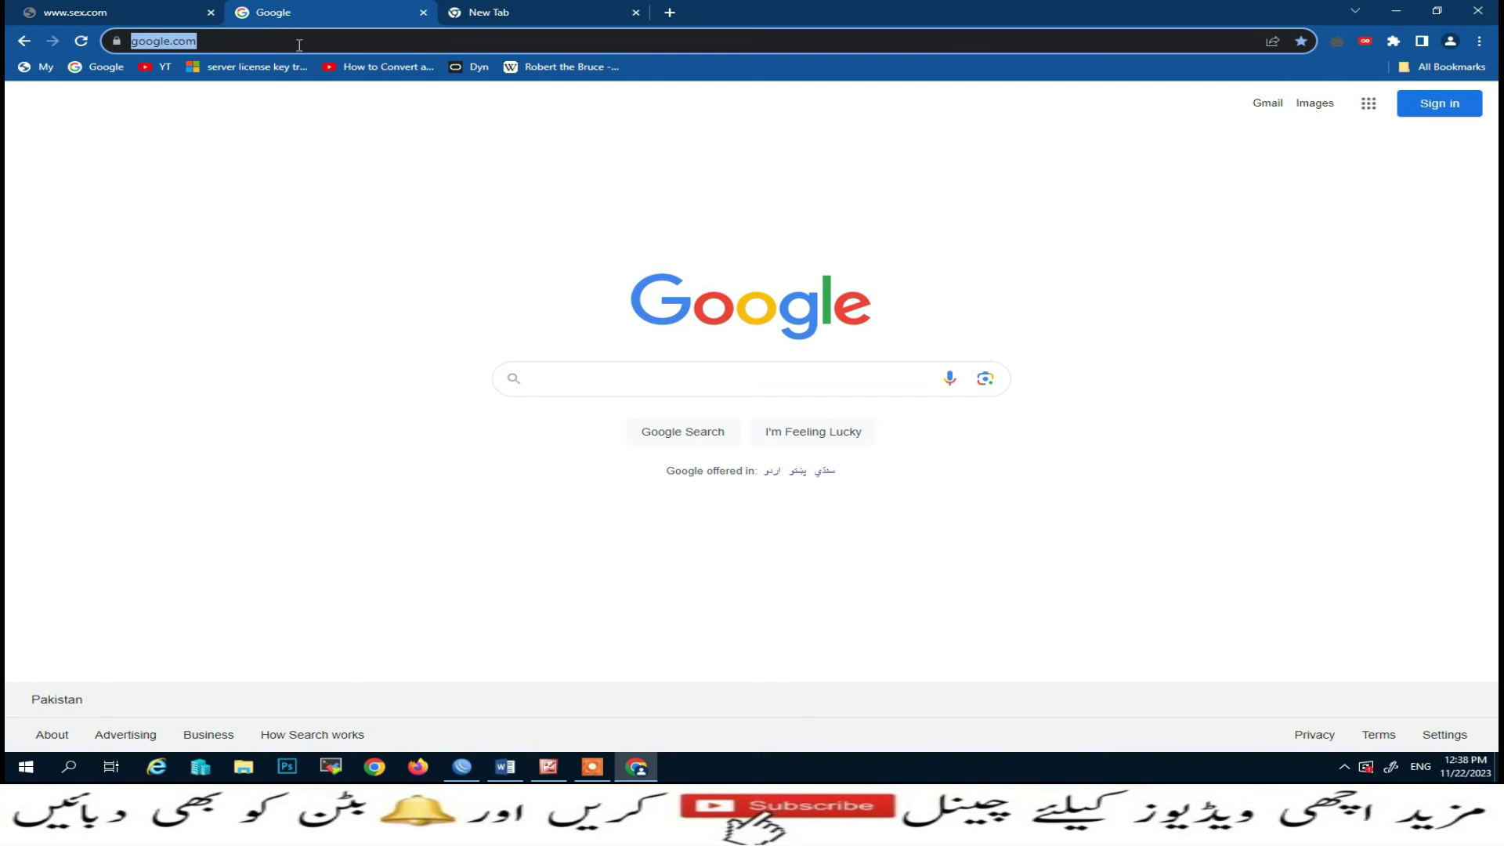
{"action": "type", "text": "pornhuvb"}
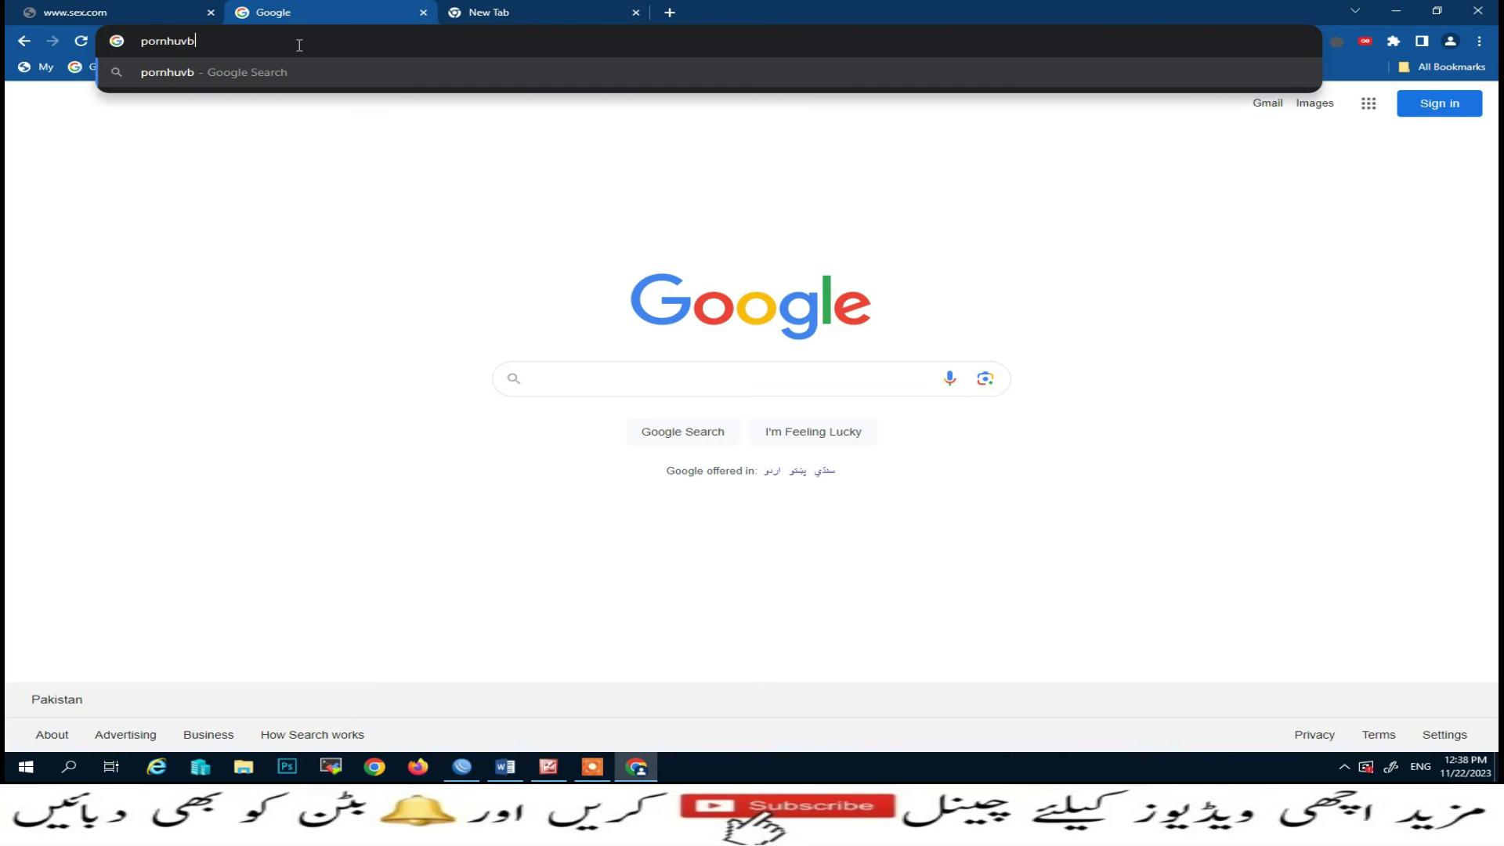
{"action": "key", "text": "BackSpace"}
{"action": "key", "text": "BackSpace"}
{"action": "type", "text": "b"}
{"action": "key", "text": "Return"}
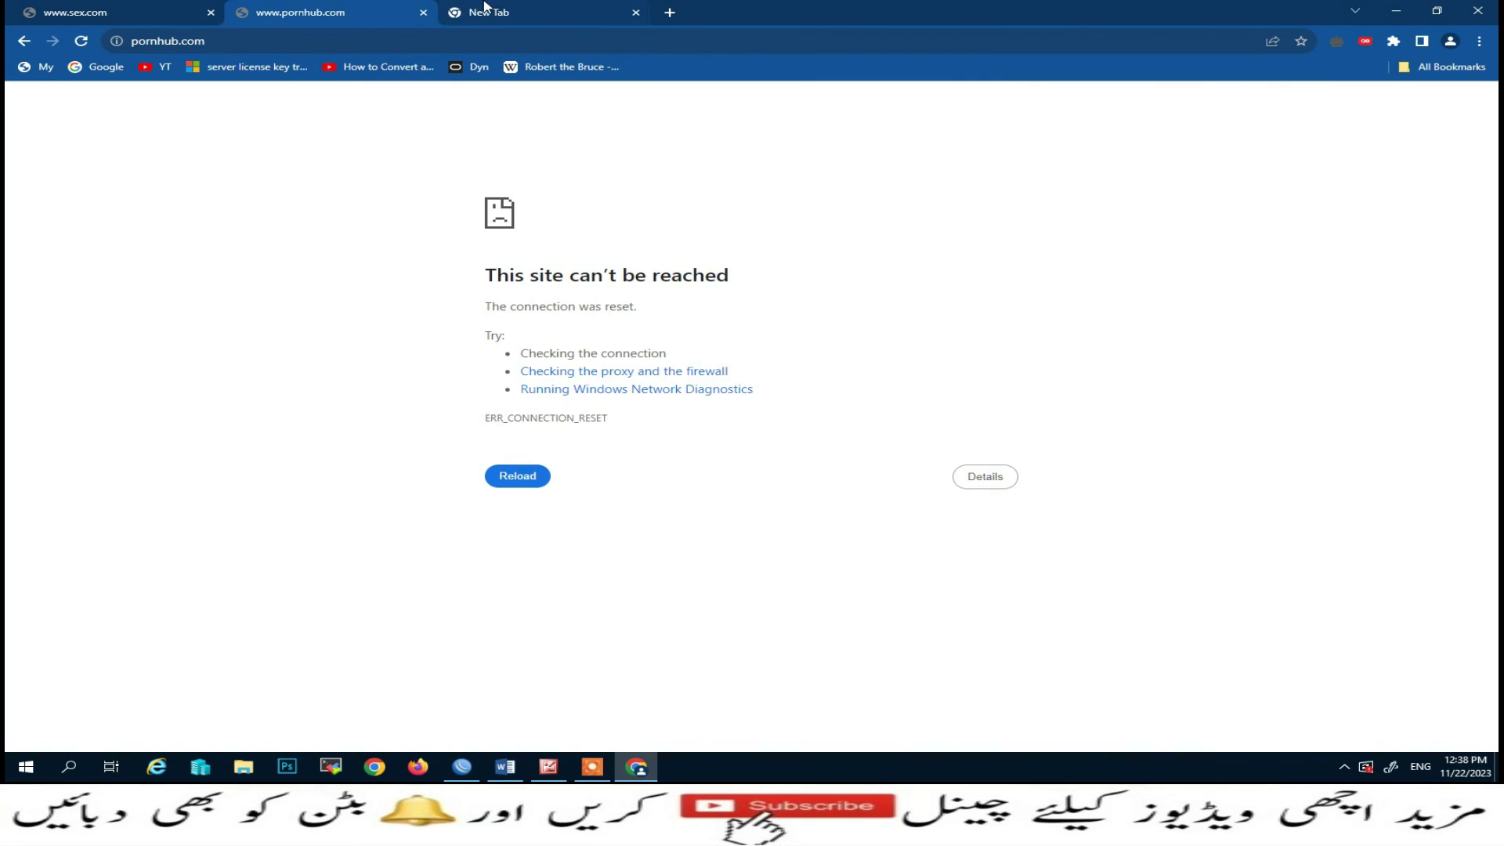
- Recheck the pornhub.com tab and request google.com in the third tab
{"action": "left_click", "coordinate": [517, 11]}
{"action": "left_click", "coordinate": [385, 9]}
{"action": "left_click", "coordinate": [481, 16]}
{"action": "left_click", "coordinate": [103, 66]}
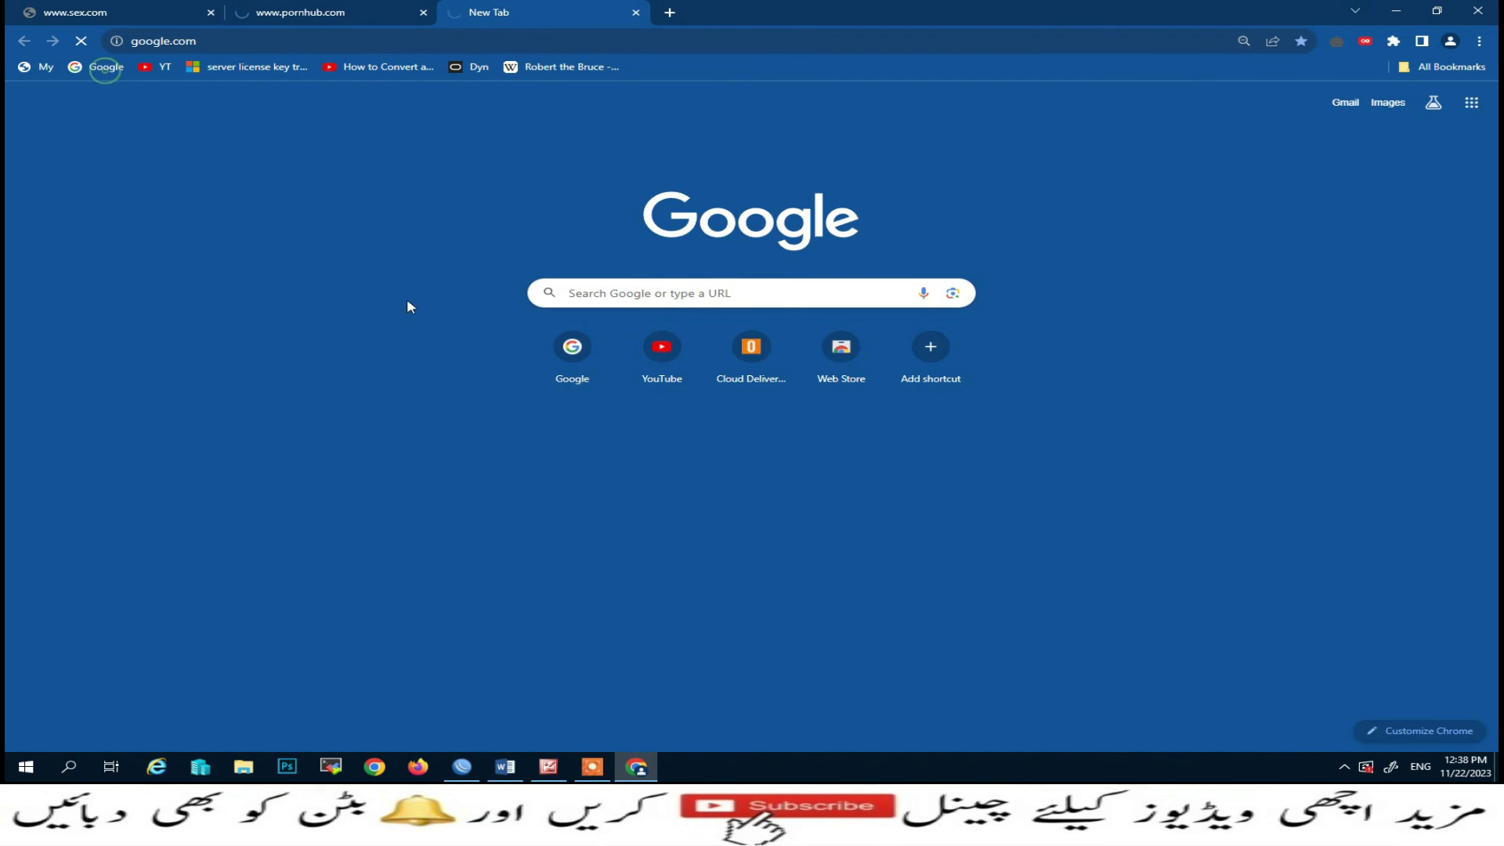
- Search Google for "porn hub" in the third tab to test the block through search results
{"action": "left_click", "coordinate": [578, 384]}
{"action": "type", "text": "p"}
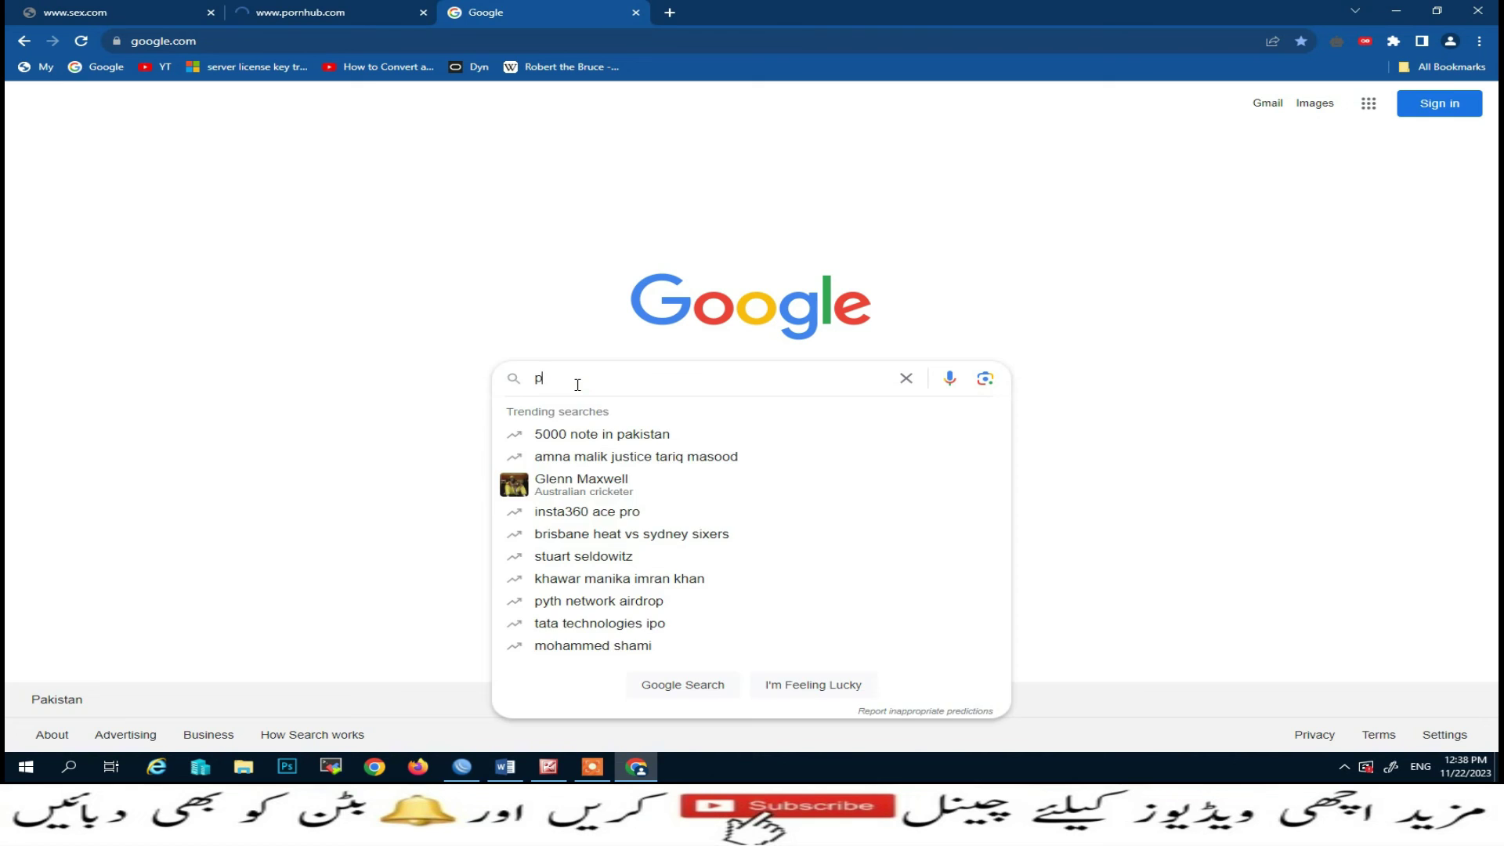
{"action": "type", "text": "orn "}
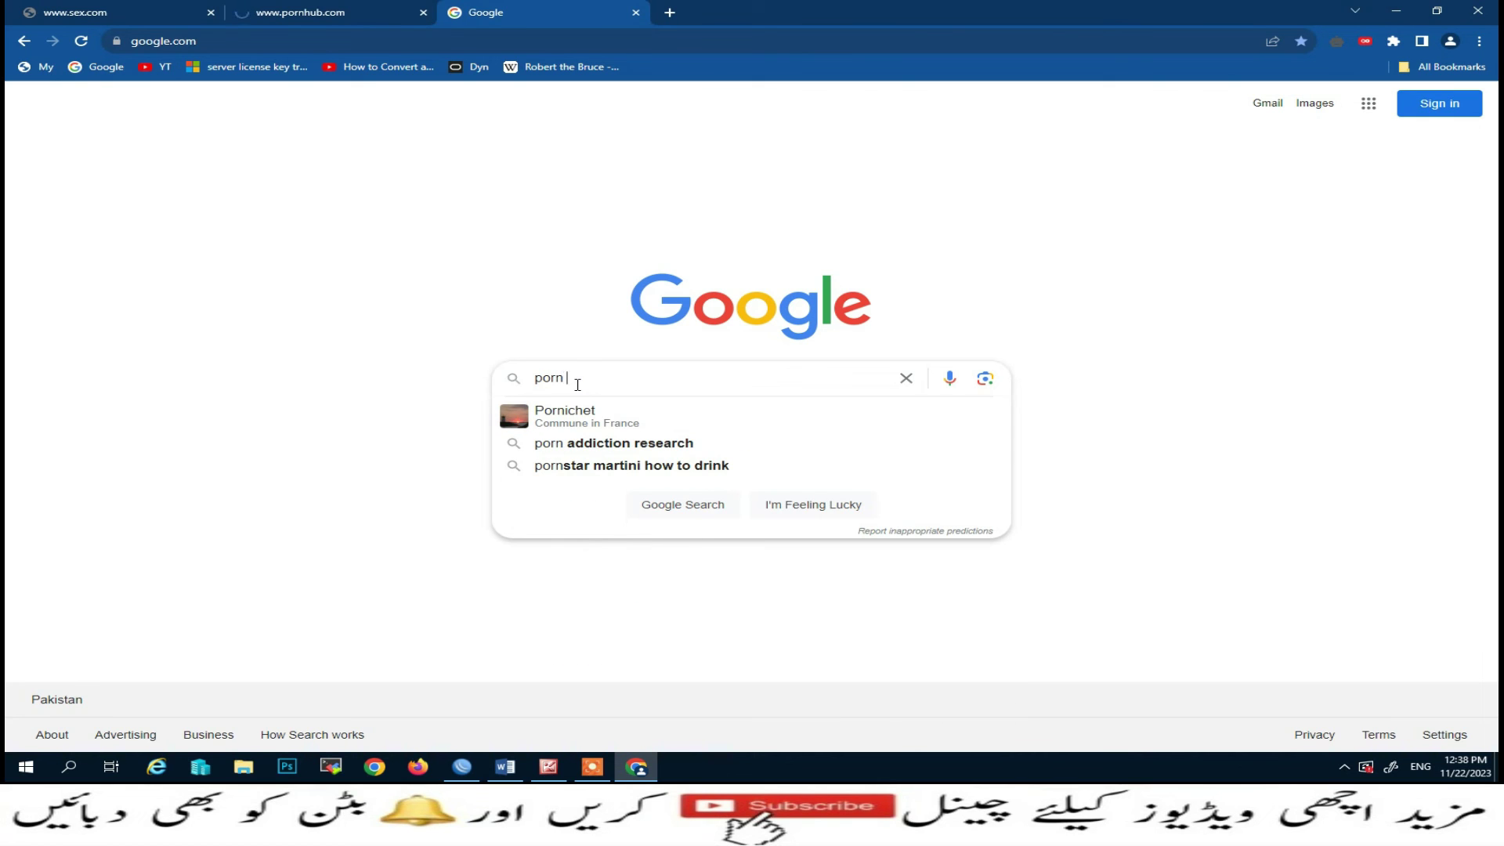
{"action": "type", "text": "hub"}
{"action": "key", "text": "Return"}
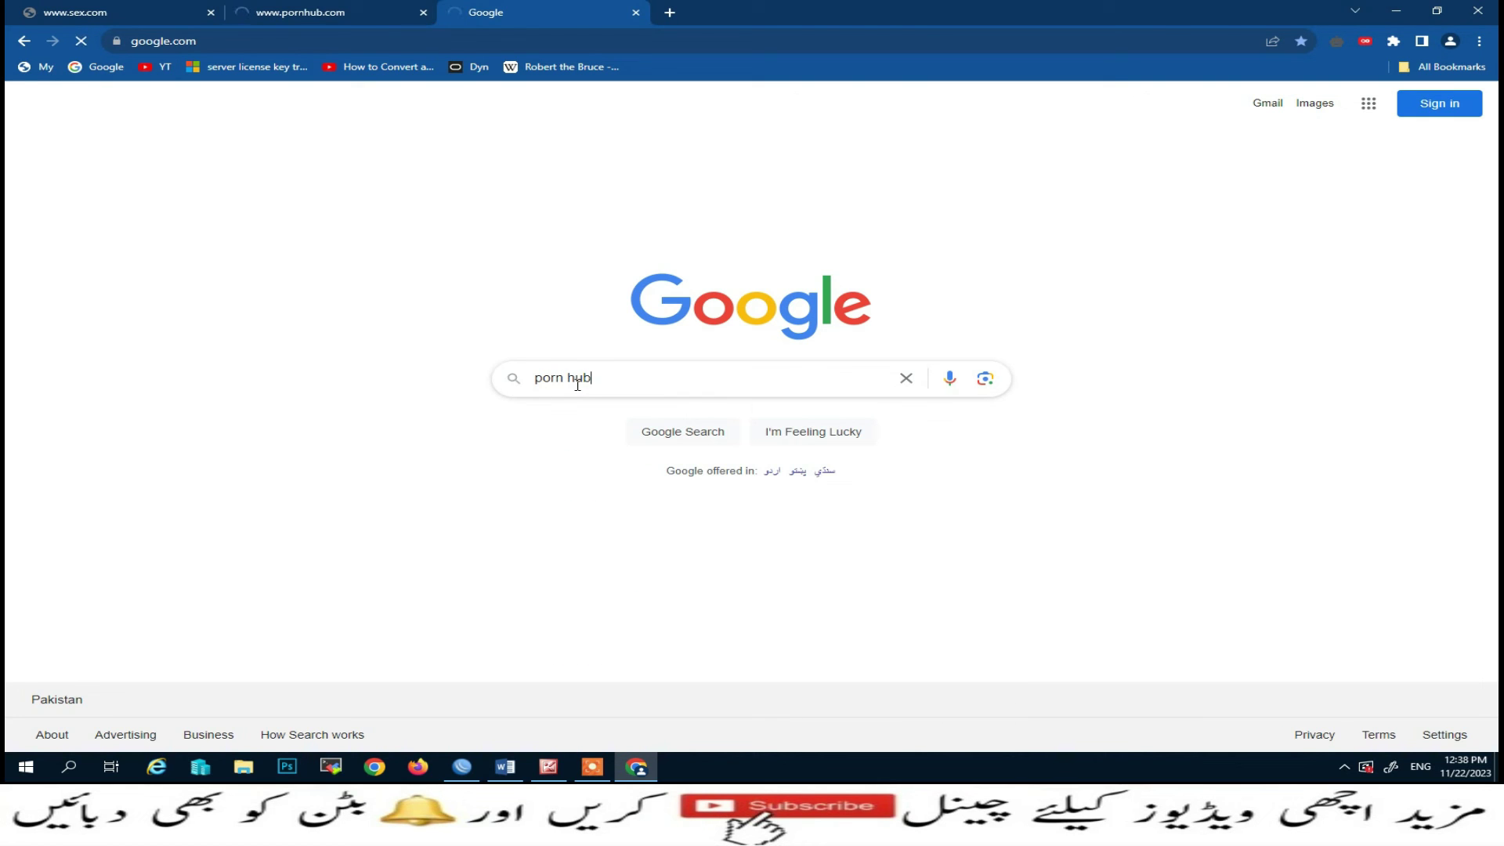
- Open a spare fourth tab, return to the third tab and inspect the pornhub.com address requested there
{"action": "key", "text": "ctrl+t"}
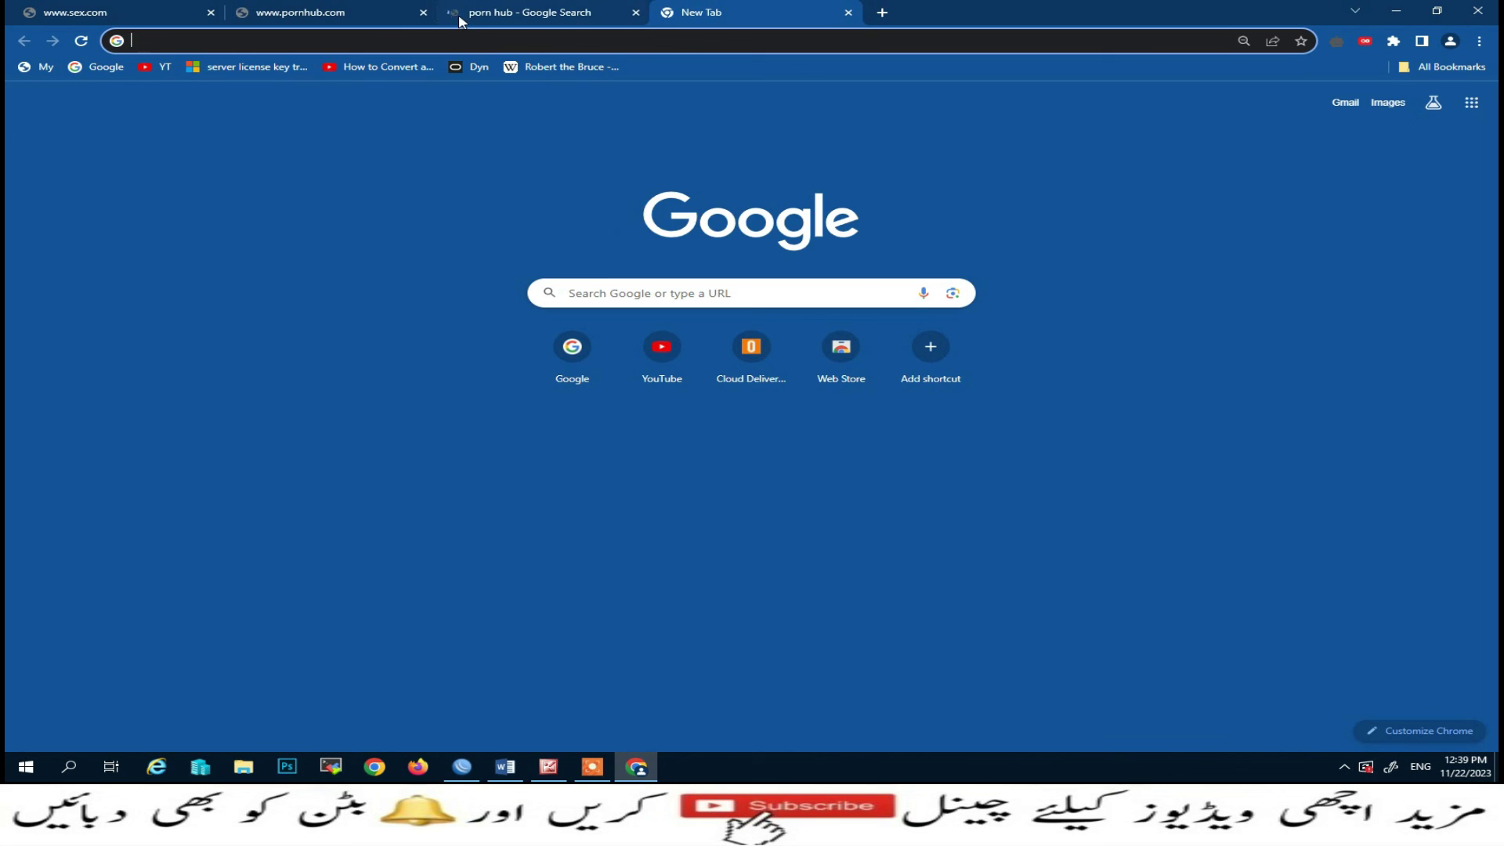
{"action": "left_click", "coordinate": [504, 17]}
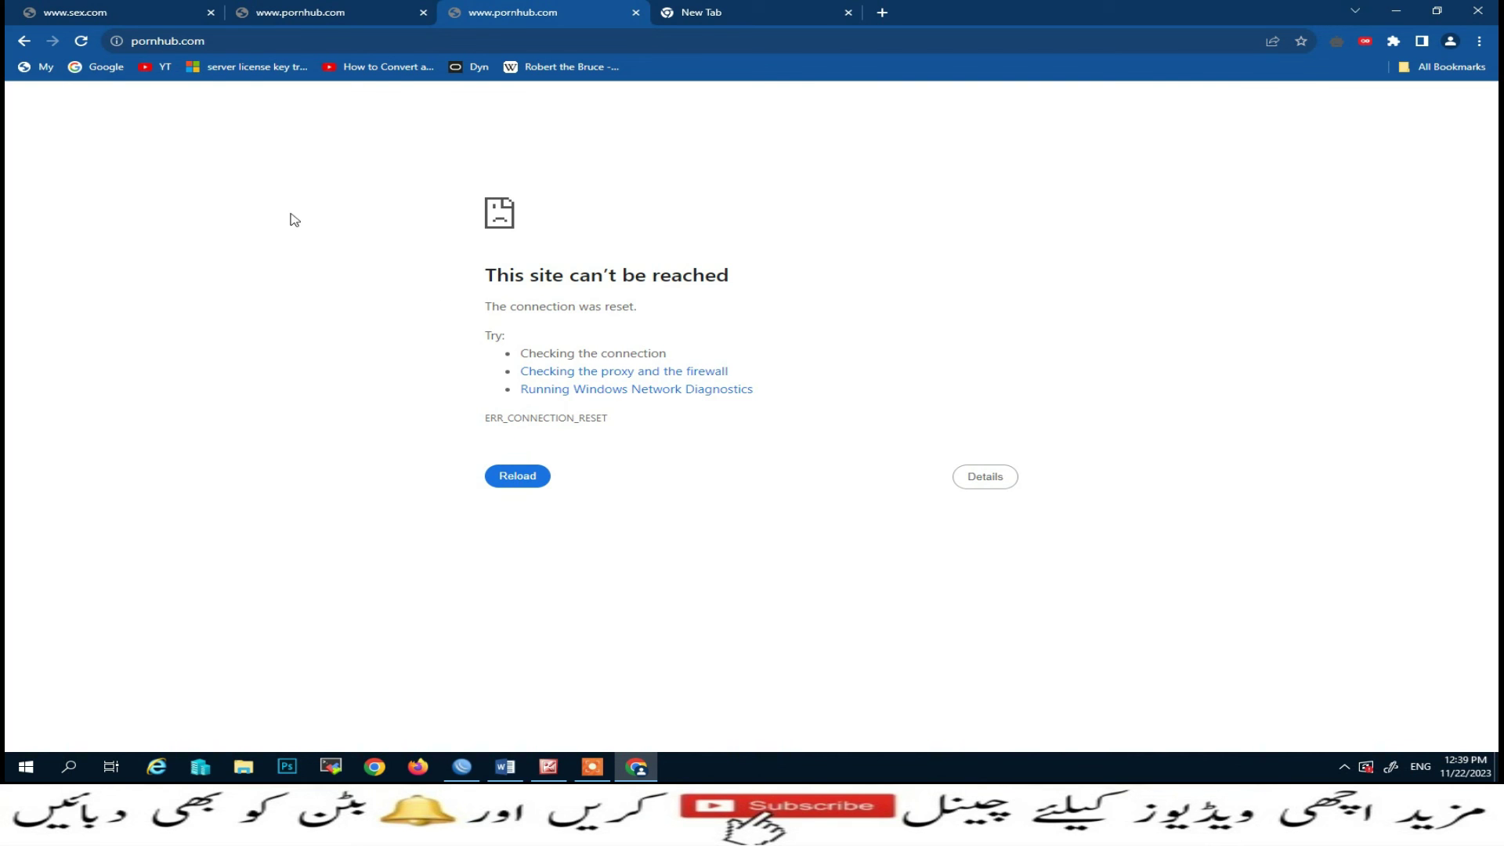
{"action": "left_click", "coordinate": [180, 40]}
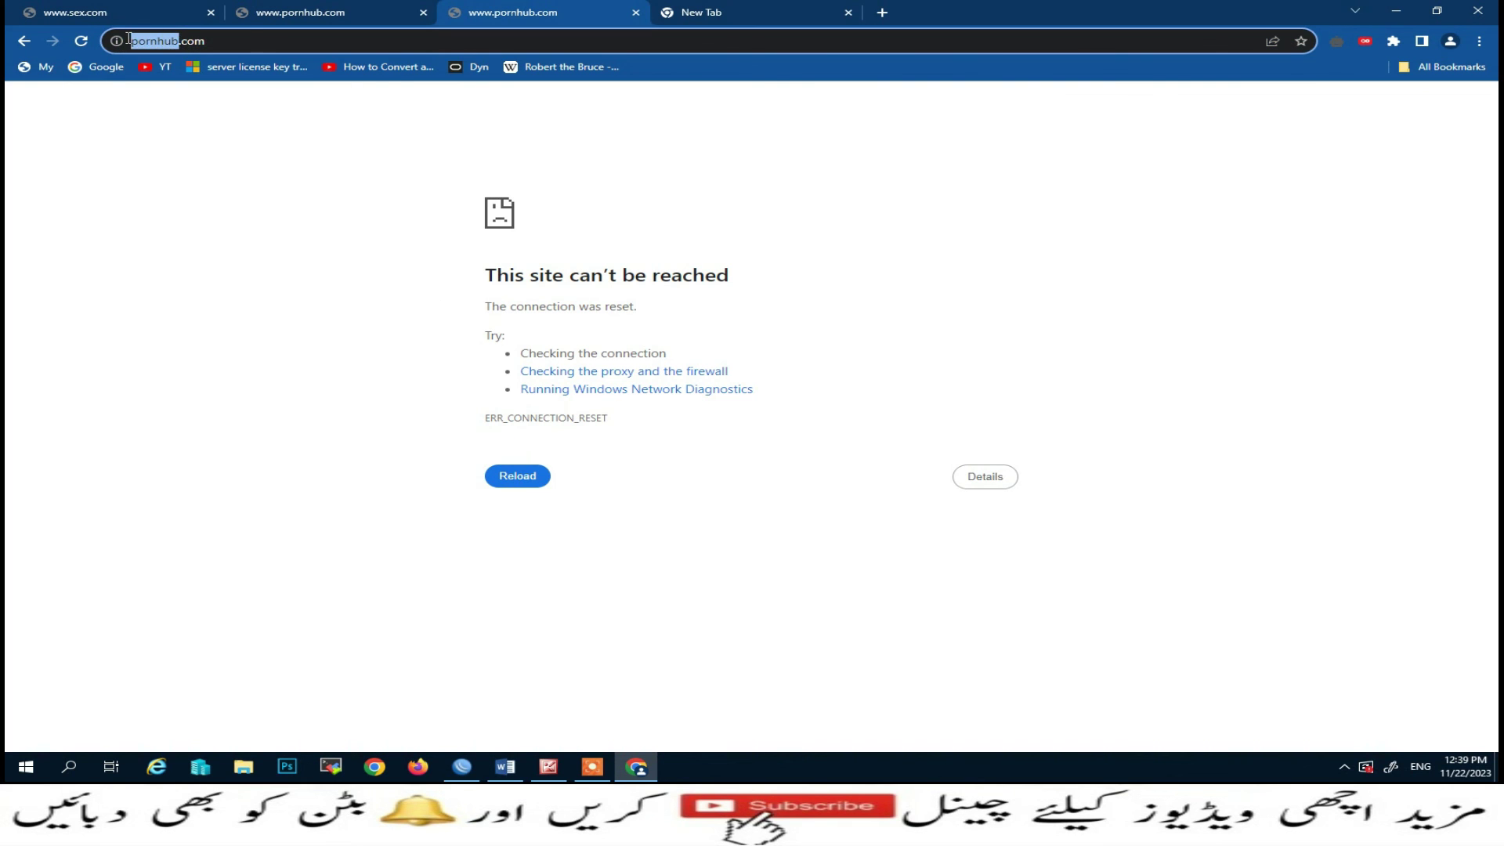
{"action": "double_click", "coordinate": [225, 41]}
- Switch to the Word document and add the term pornhub, separated by vertical bars, after "free porn" in the regexp
{"action": "left_click", "coordinate": [505, 767]}
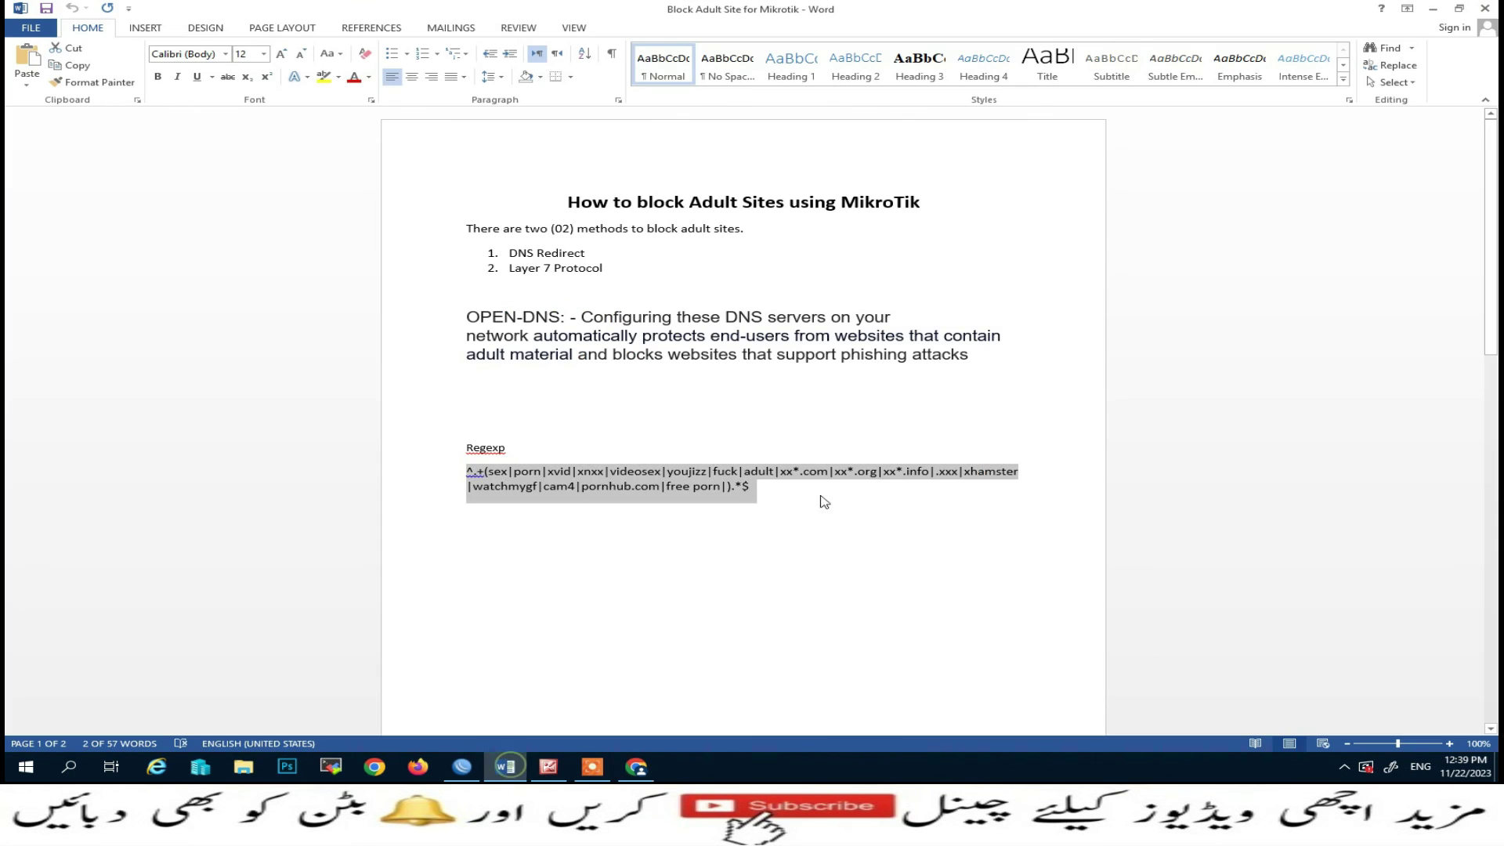
{"action": "left_click", "coordinate": [752, 509]}
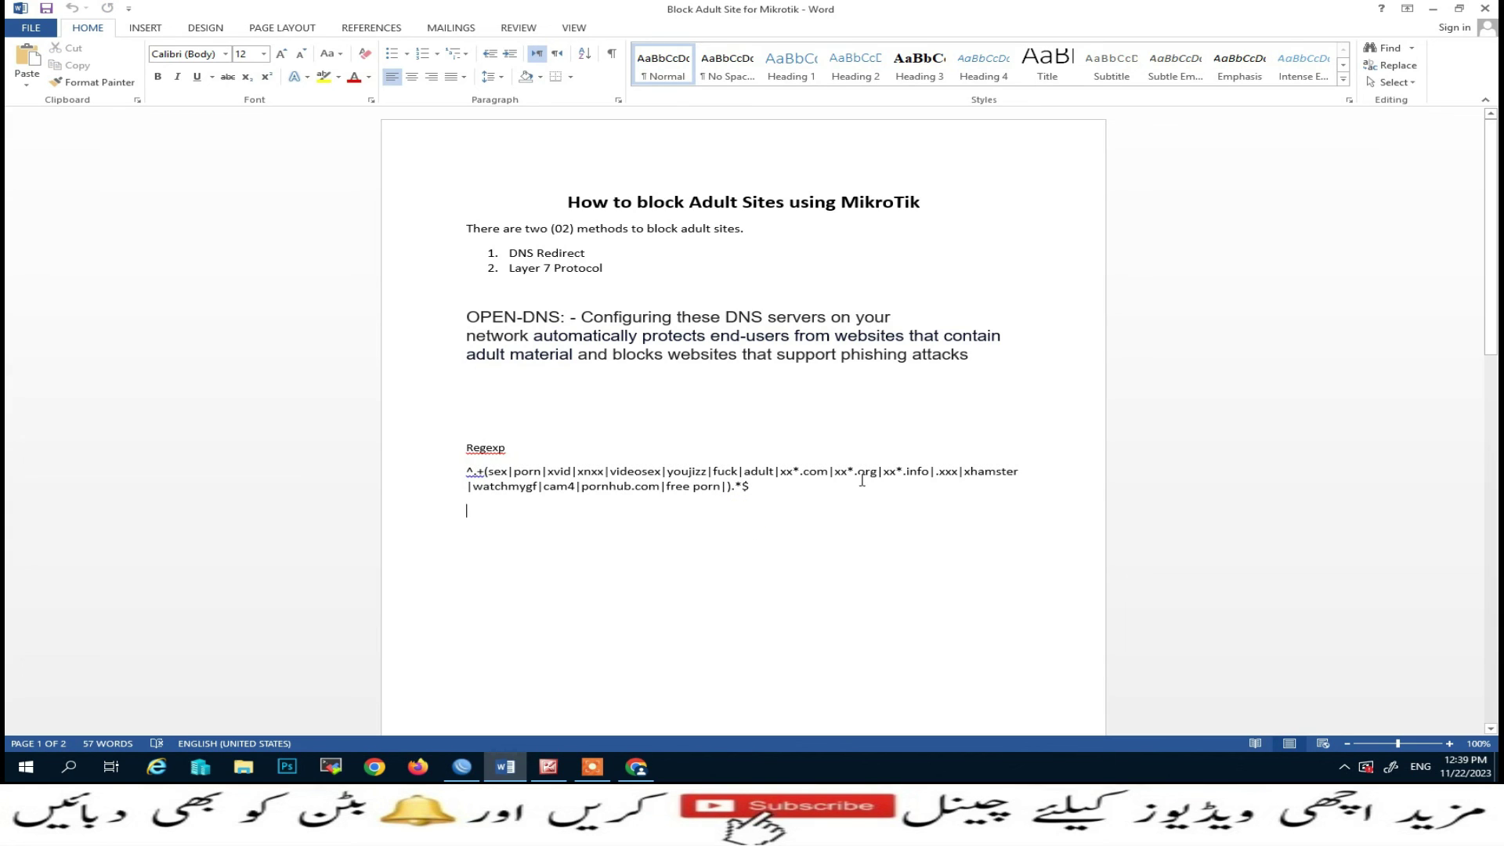
{"action": "left_click", "coordinate": [722, 485]}
{"action": "type", "text": "| pornhub|"}
- Switch to WinBox and open the Adult Block Sites Layer7 protocol for editing at the end of its regexp
{"action": "left_click", "coordinate": [462, 772]}
{"action": "left_click", "coordinate": [506, 82]}
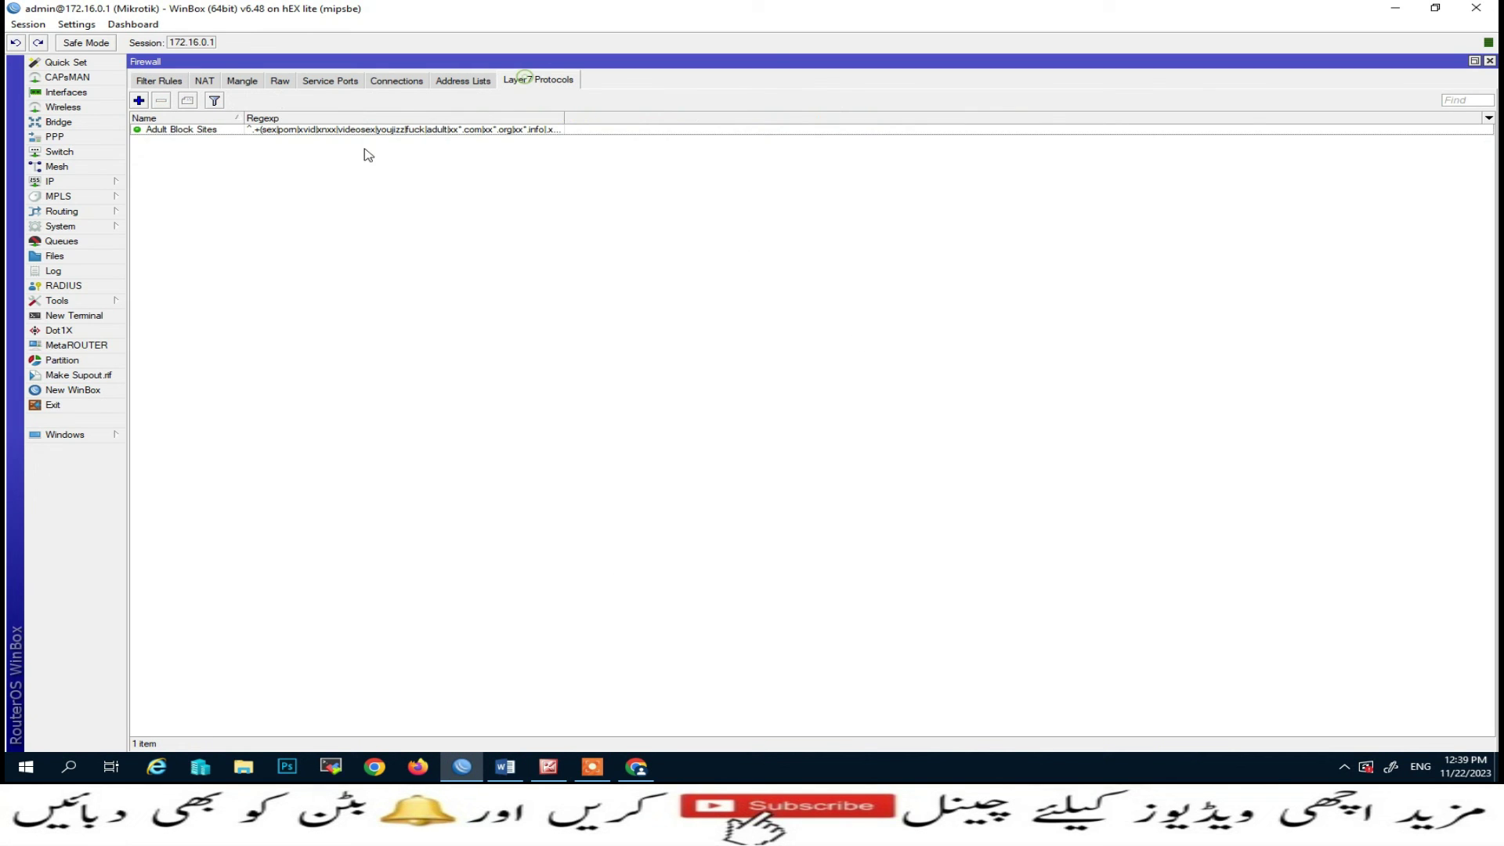
{"action": "double_click", "coordinate": [267, 129]}
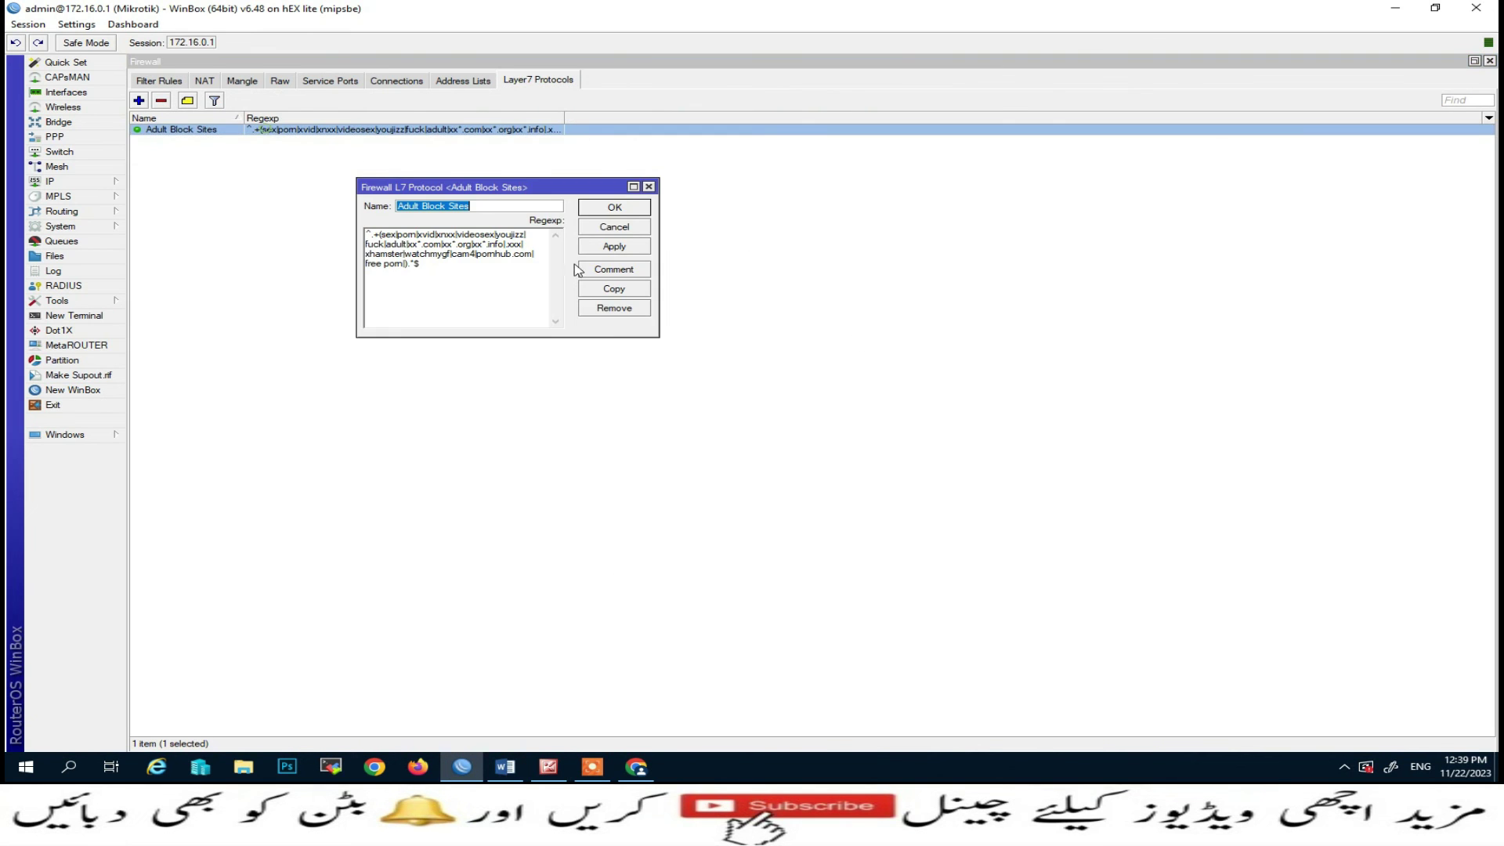
{"action": "left_click", "coordinate": [420, 267]}
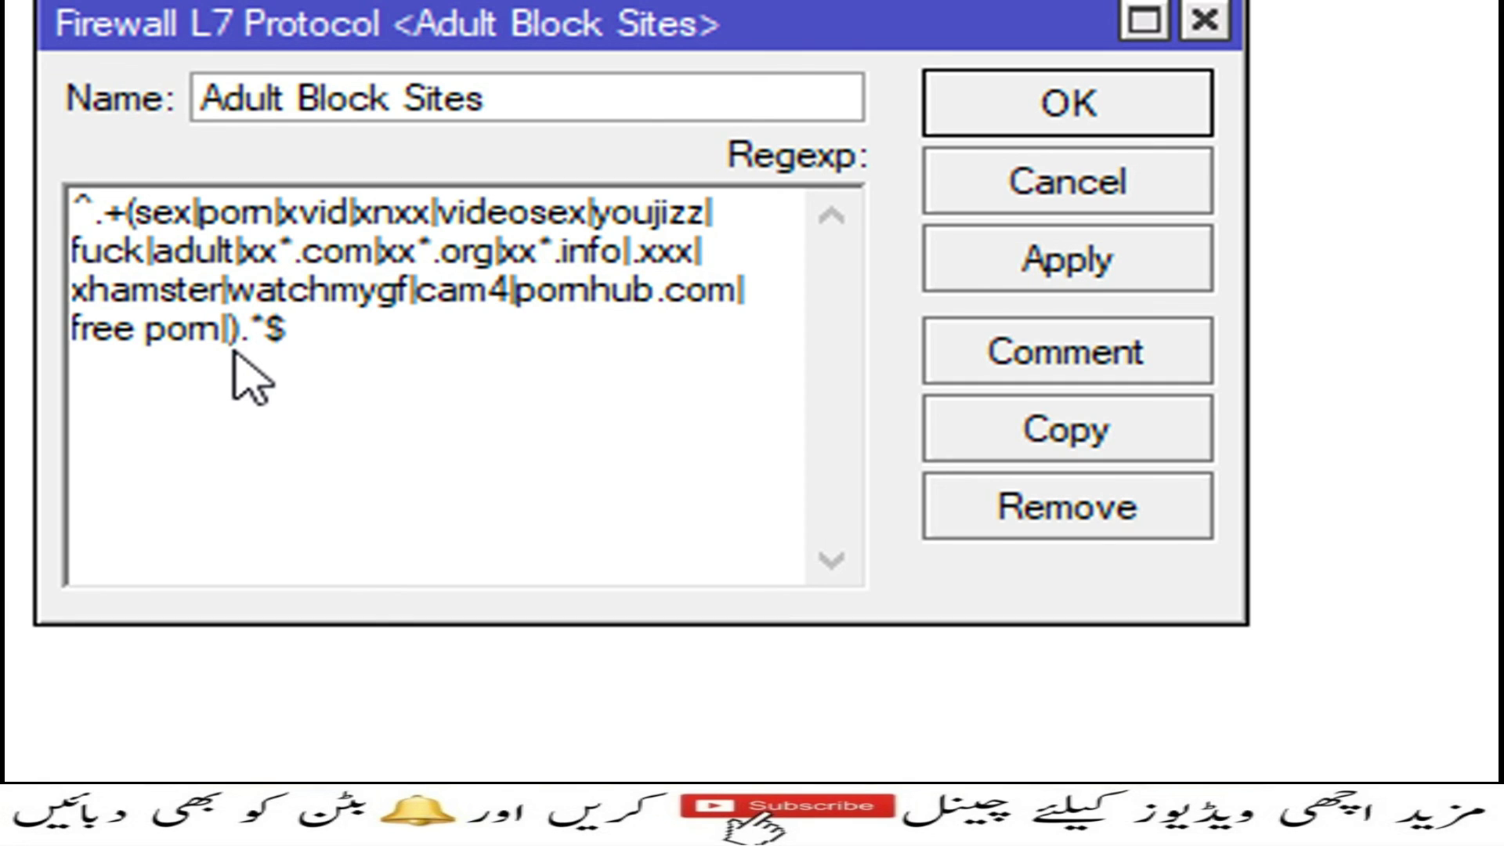
{"action": "type", "text": "| |"}
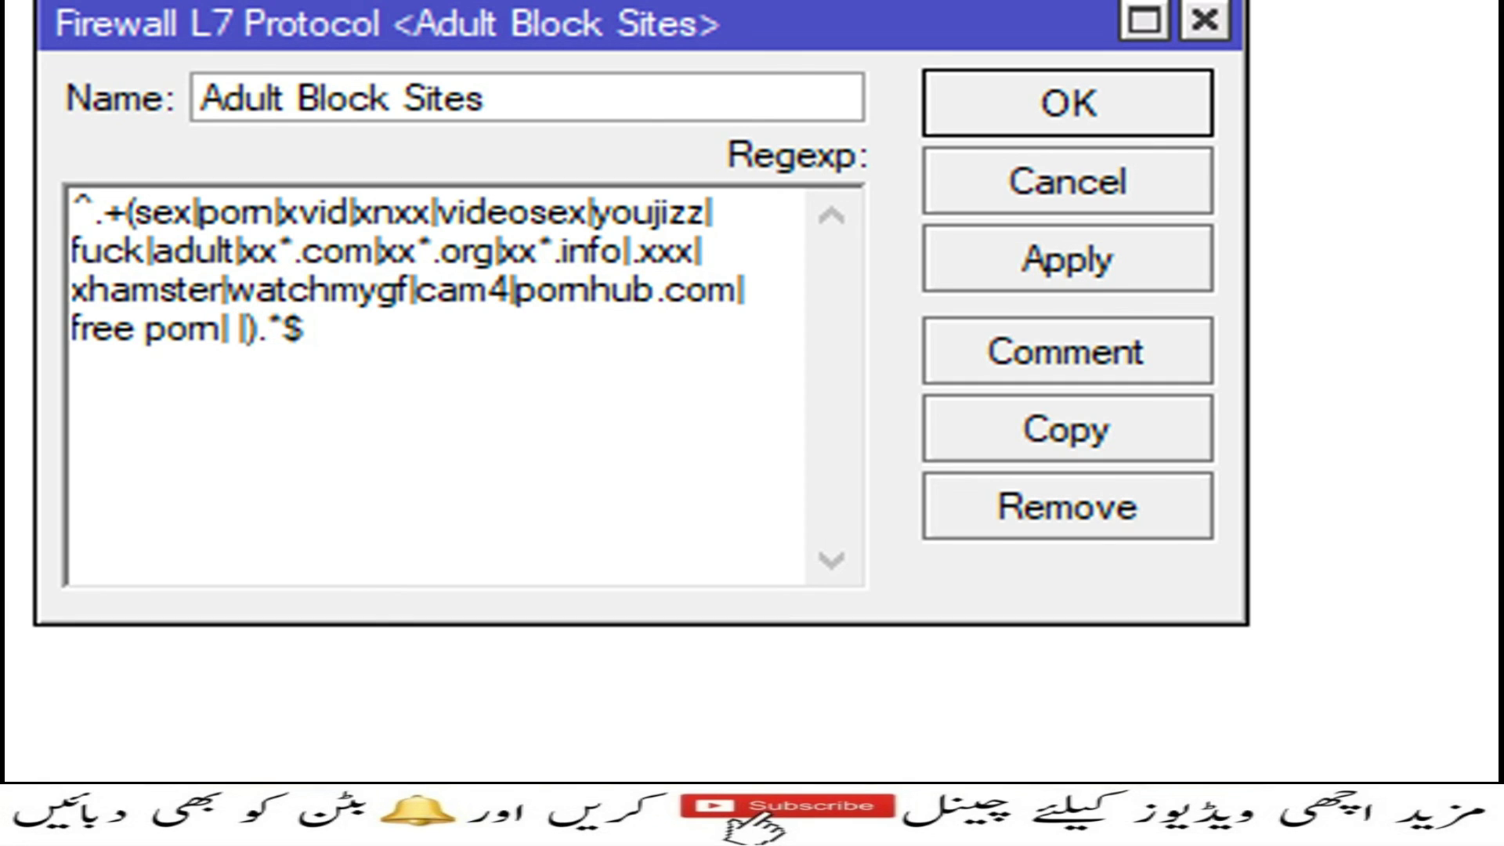
{"action": "type", "text": "abc"}
{"action": "key", "text": "BackSpace"}
{"action": "key", "text": "BackSpace"}
{"action": "key", "text": "BackSpace"}
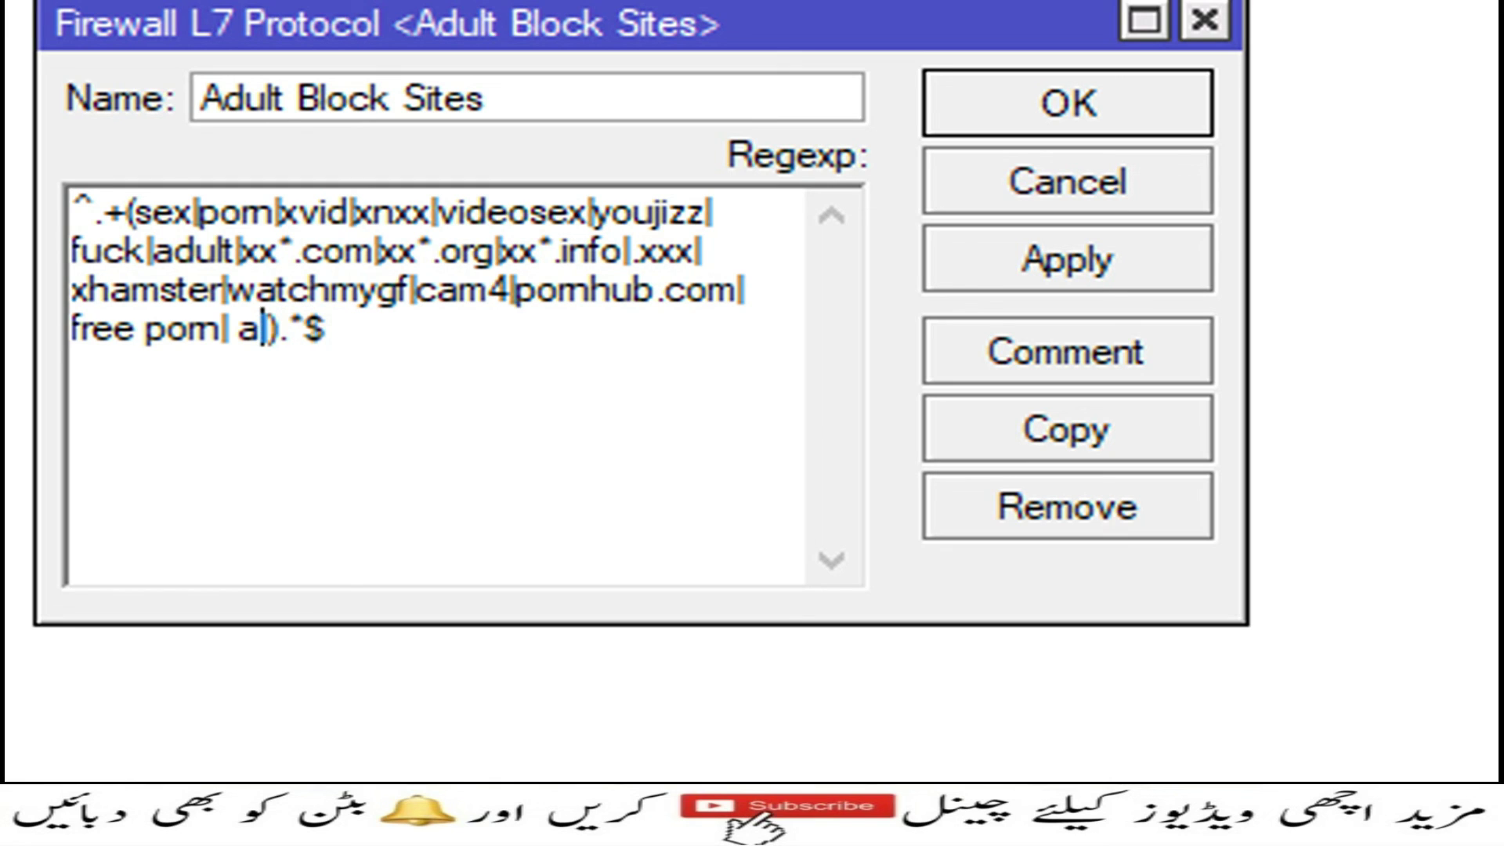
{"action": "key", "text": "BackSpace"}
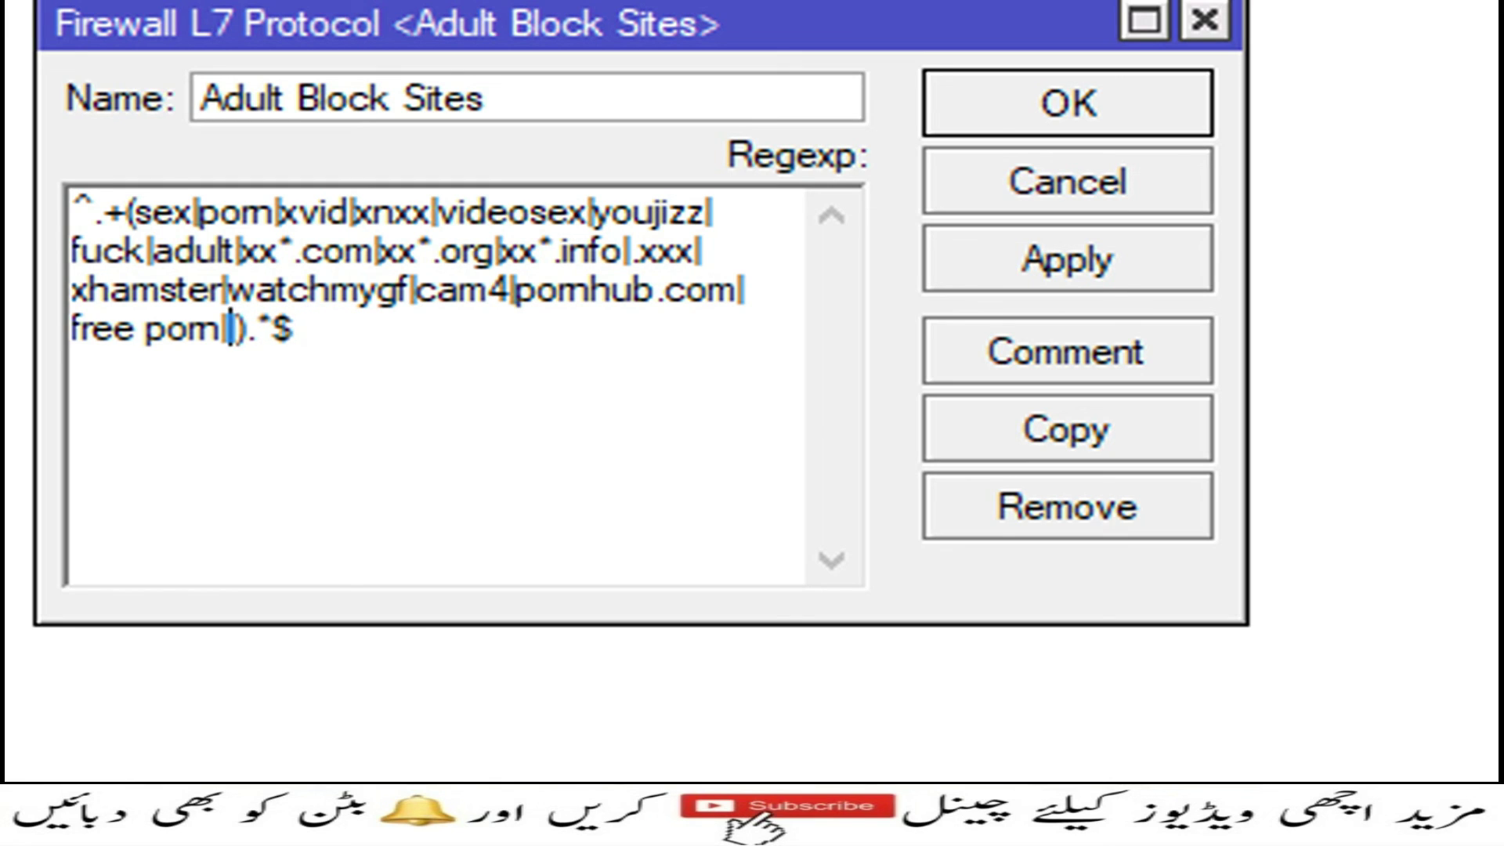
- Add pornhub as a blocked term after "free porn" in the regexp, then apply and save the Layer7 protocol
{"action": "type", "text": "pornhub|"}
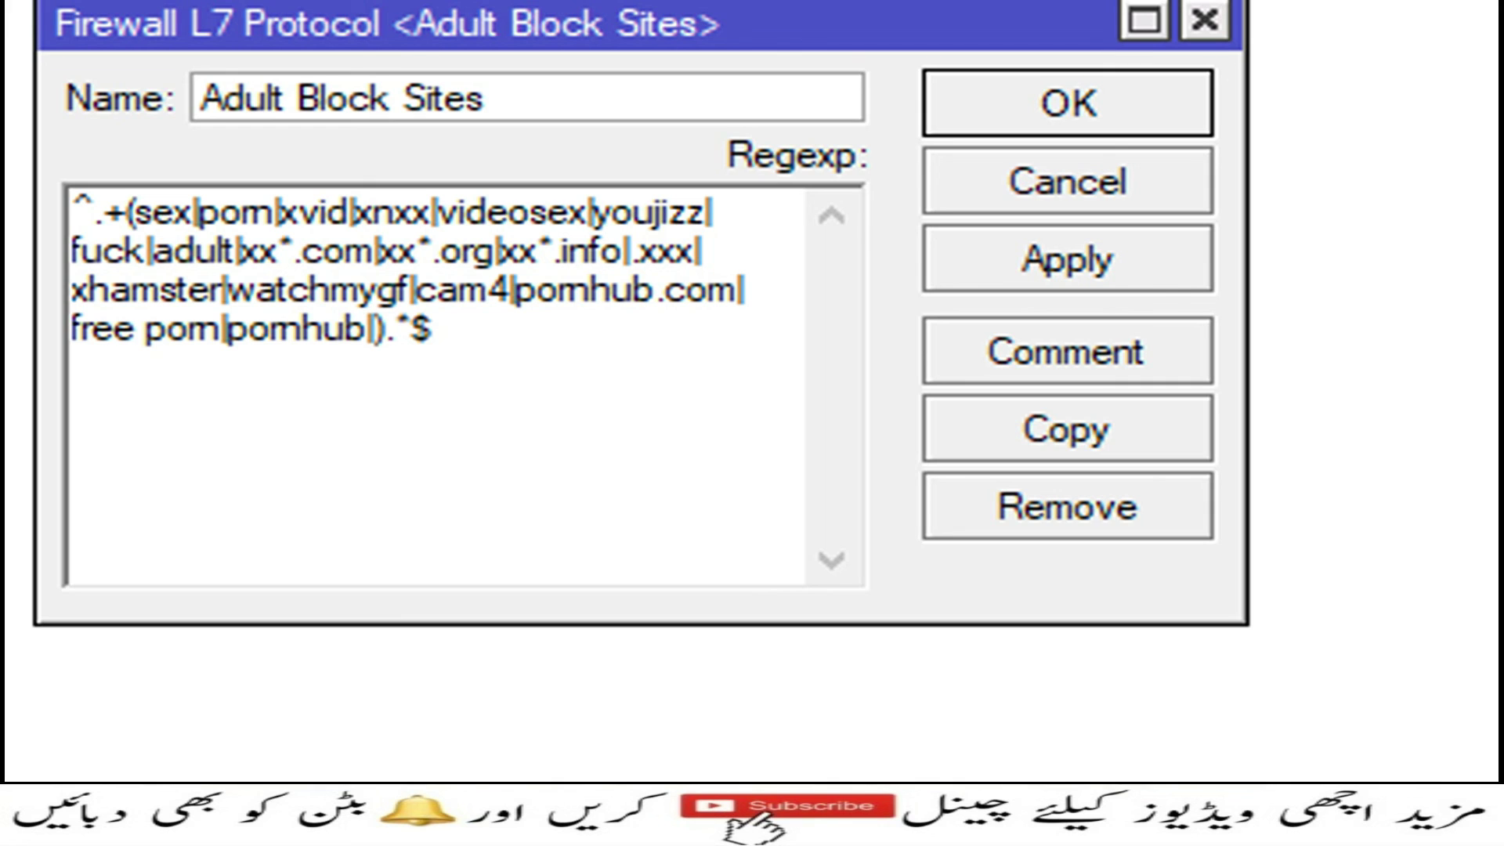
{"action": "left_click", "coordinate": [1110, 274]}
{"action": "left_click", "coordinate": [1101, 127]}
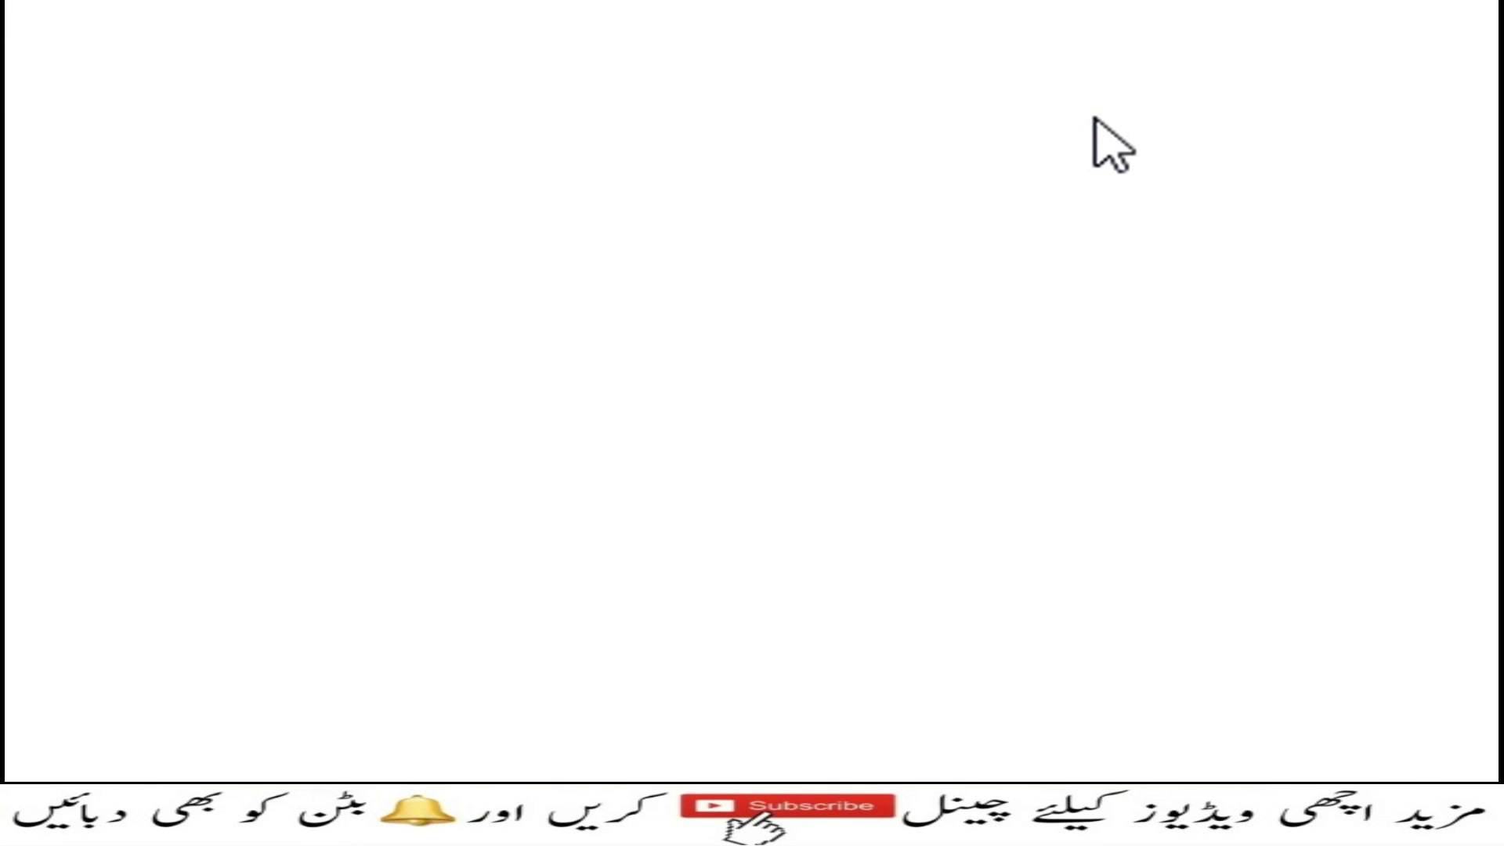